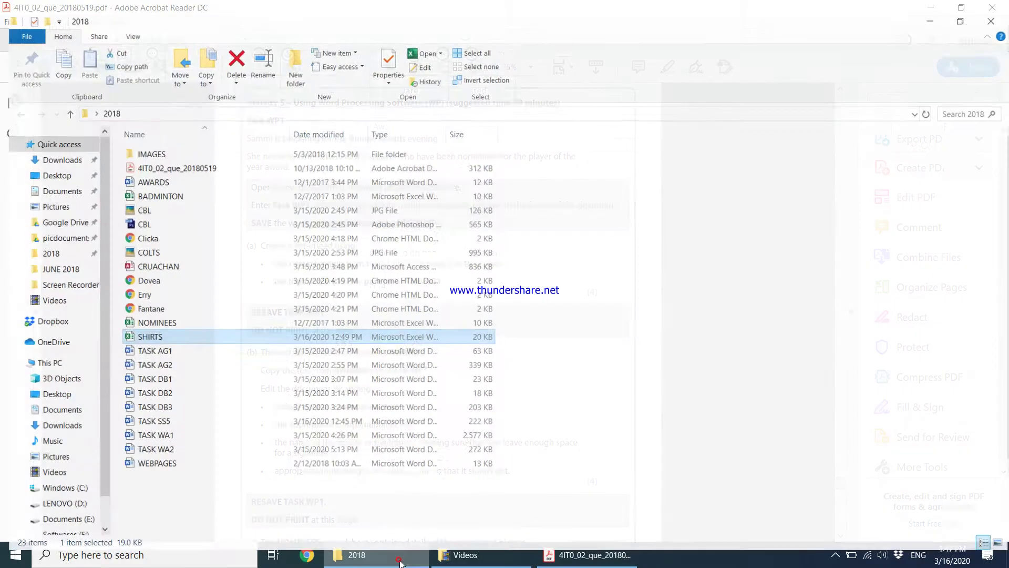
Create a new Word document named TASK WP1 in the 2018 folder from File Explorer
{"action": "left_click", "coordinate": [357, 555]}
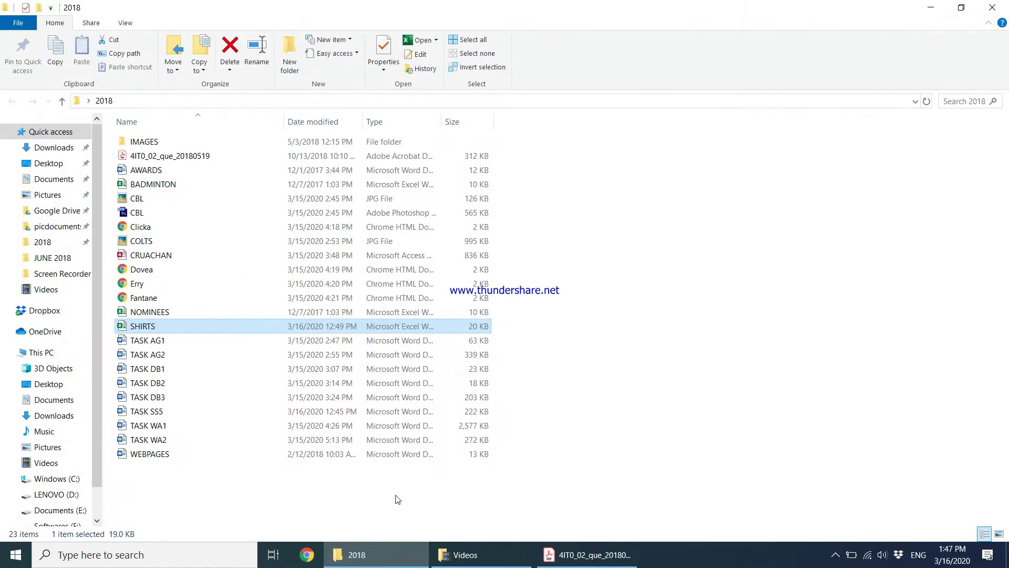
{"action": "right_click", "coordinate": [399, 496]}
{"action": "mouse_move", "coordinate": [426, 465]}
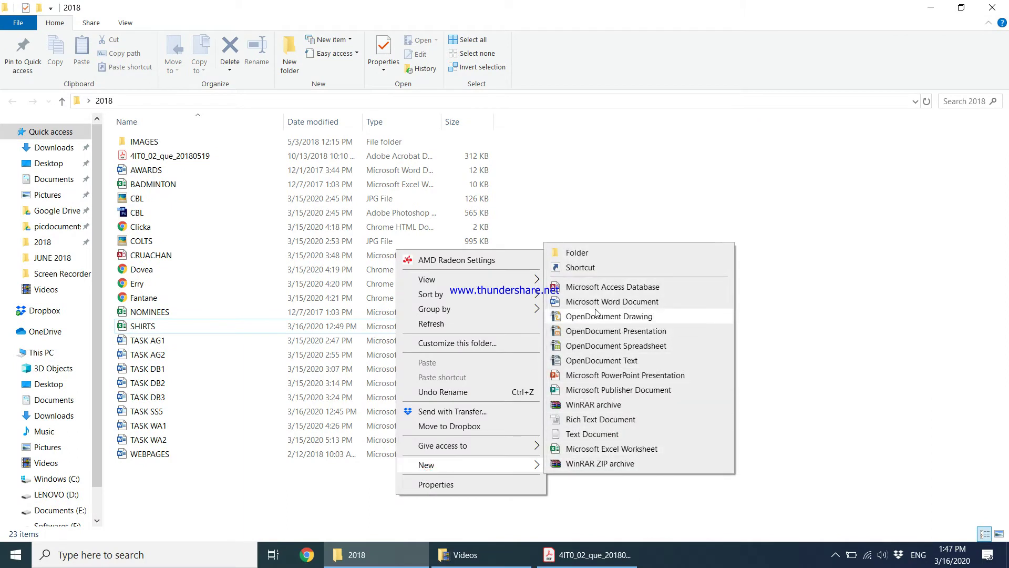
{"action": "left_click", "coordinate": [602, 302]}
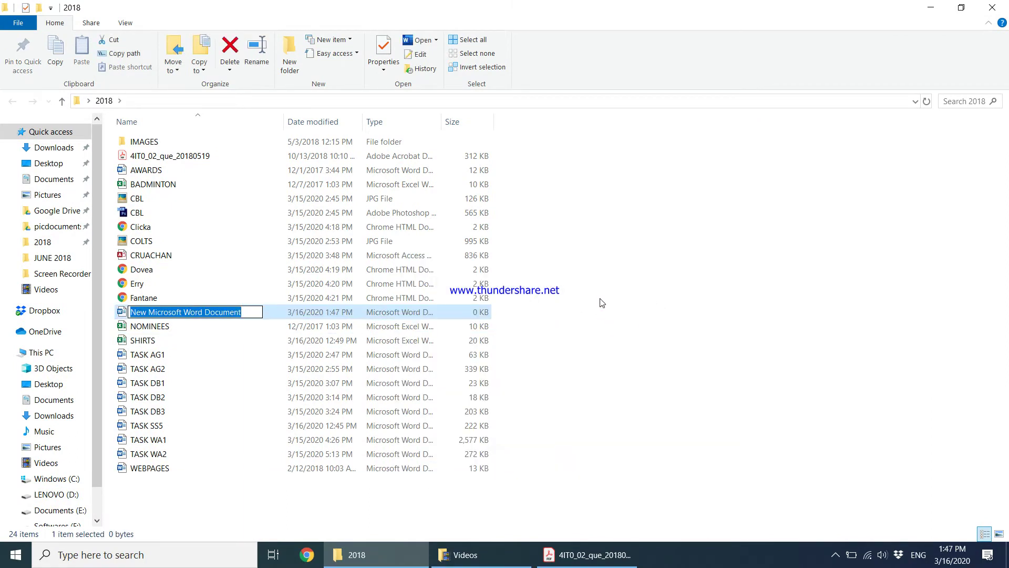
{"action": "type", "text": "TASK WP1"}
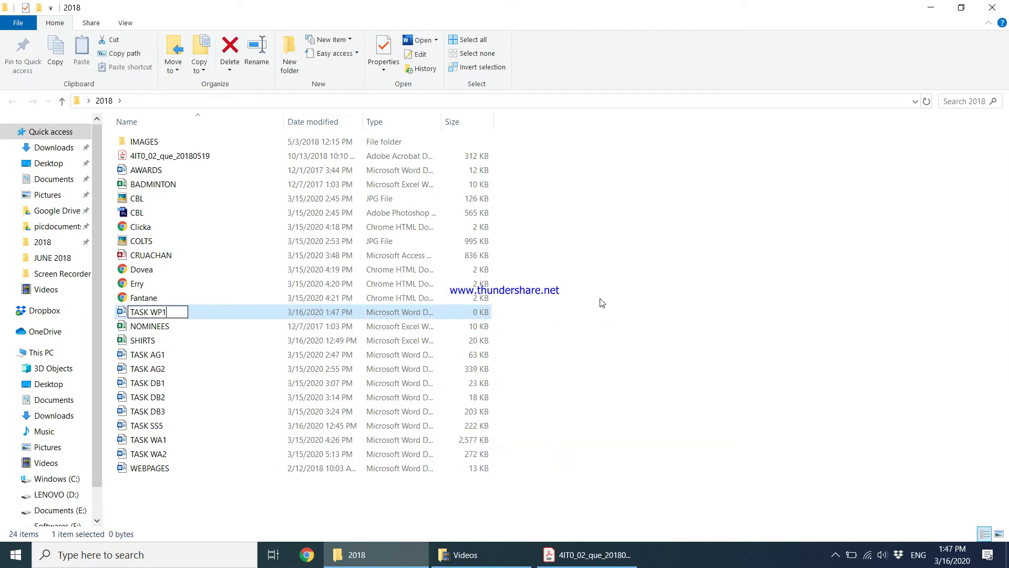
{"action": "key", "text": "Return"}
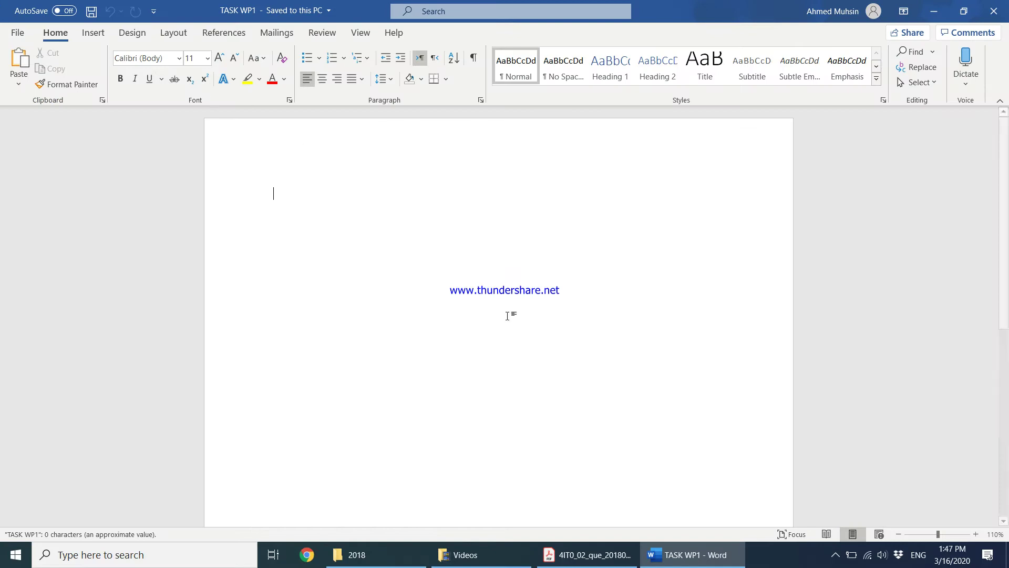
Type 'Task WP1', the candidate's name and numbers into the footer, then close the footer
{"action": "scroll", "coordinate": [508, 315], "scroll_direction": "down", "scroll_amount": 5}
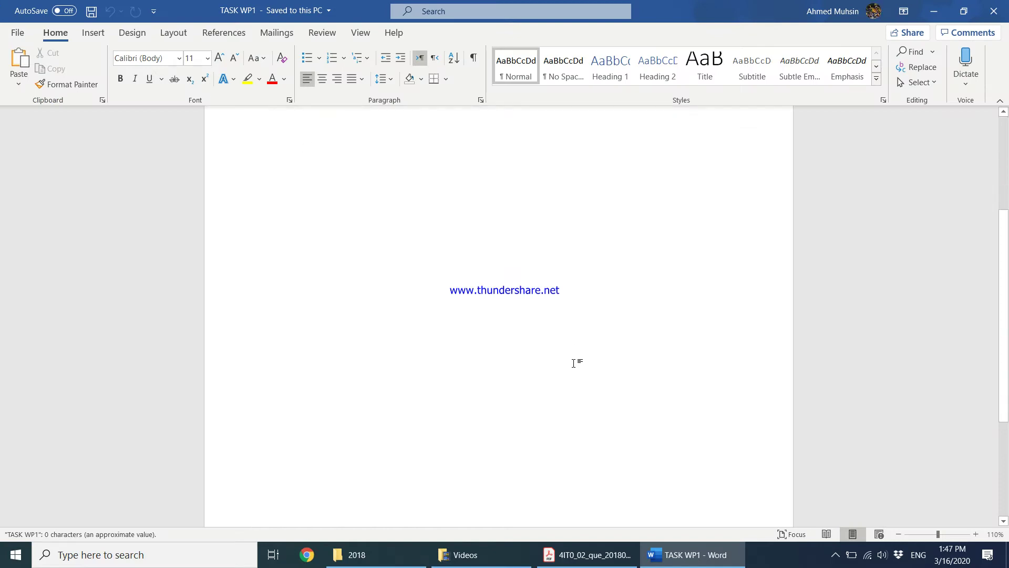
{"action": "double_click", "coordinate": [532, 498]}
{"action": "type", "text": "Task WP1 Ahm"}
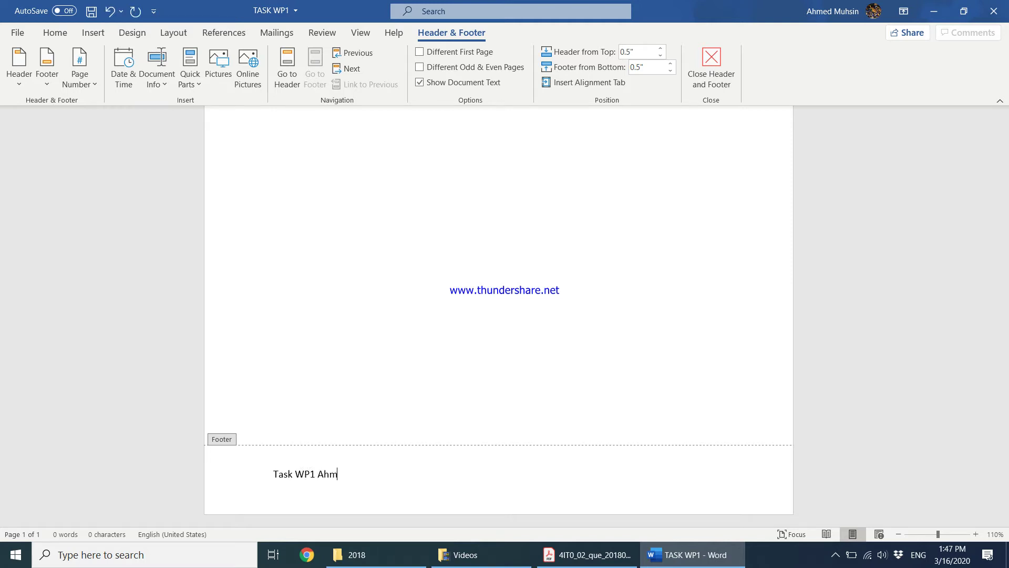
{"action": "type", "text": "ed, 1234, 1234"}
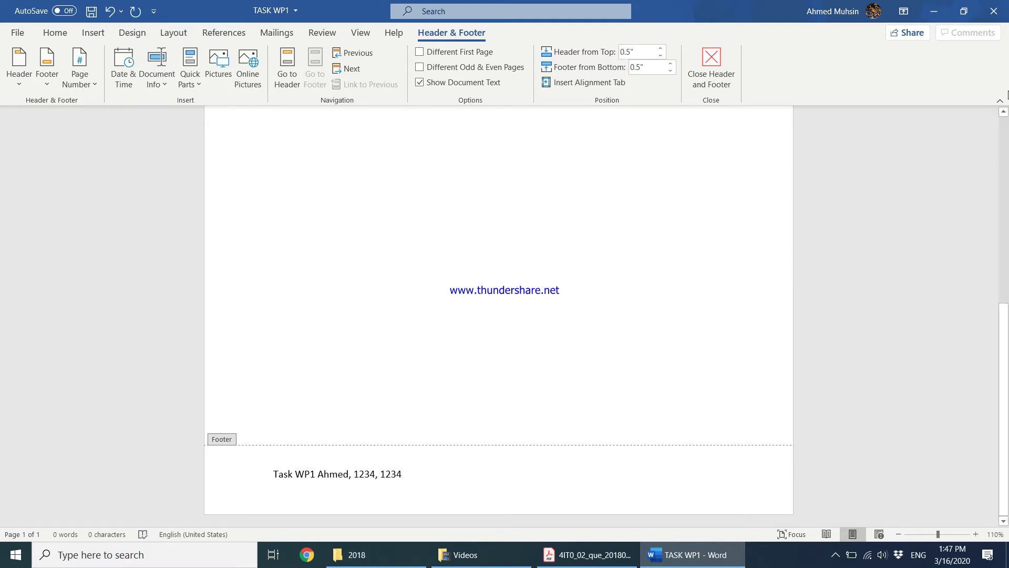
{"action": "left_click", "coordinate": [711, 67]}
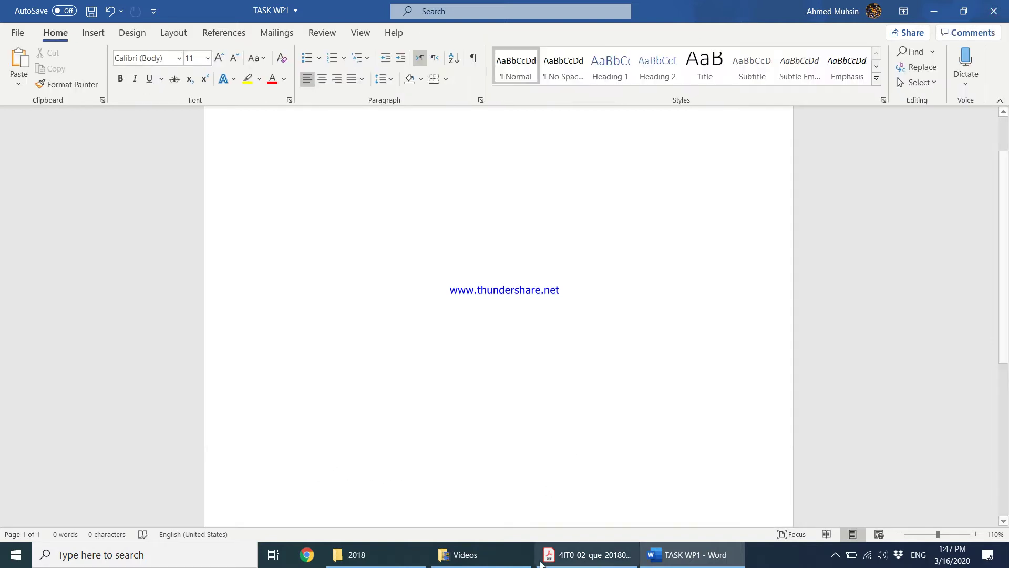
Scroll the exam paper PDF to page 3's scenario contact details, then return to TASK WP1
{"action": "left_click", "coordinate": [565, 556]}
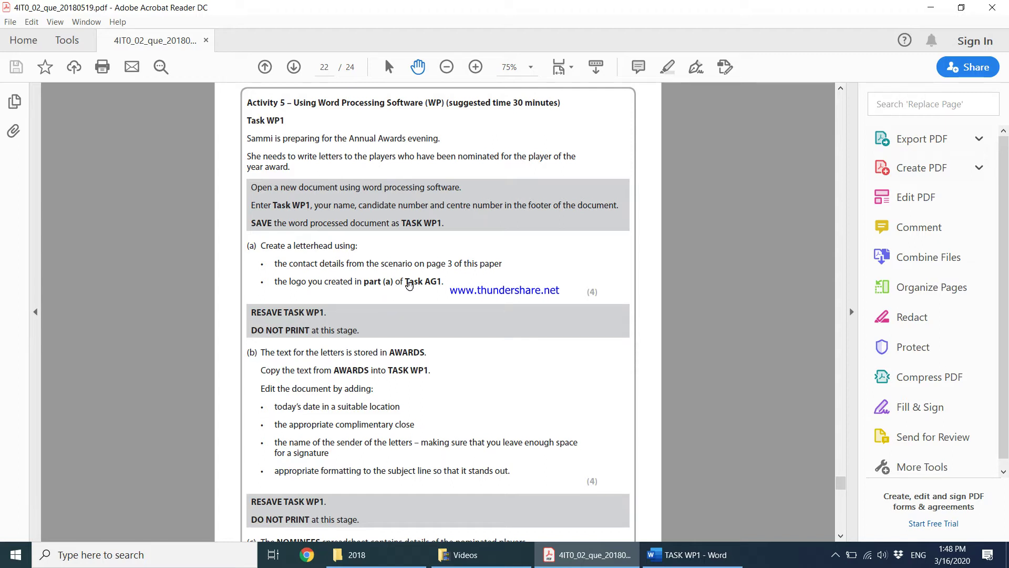
{"action": "left_click_drag", "start_coordinate": [840, 483], "coordinate": [851, 138]}
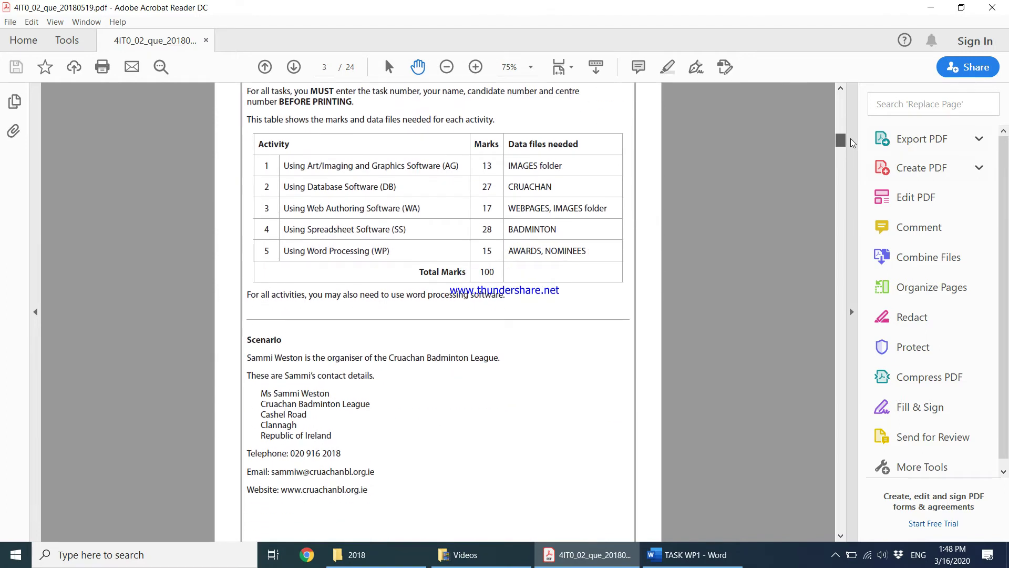
{"action": "scroll", "coordinate": [337, 391], "scroll_direction": "down", "scroll_amount": 1}
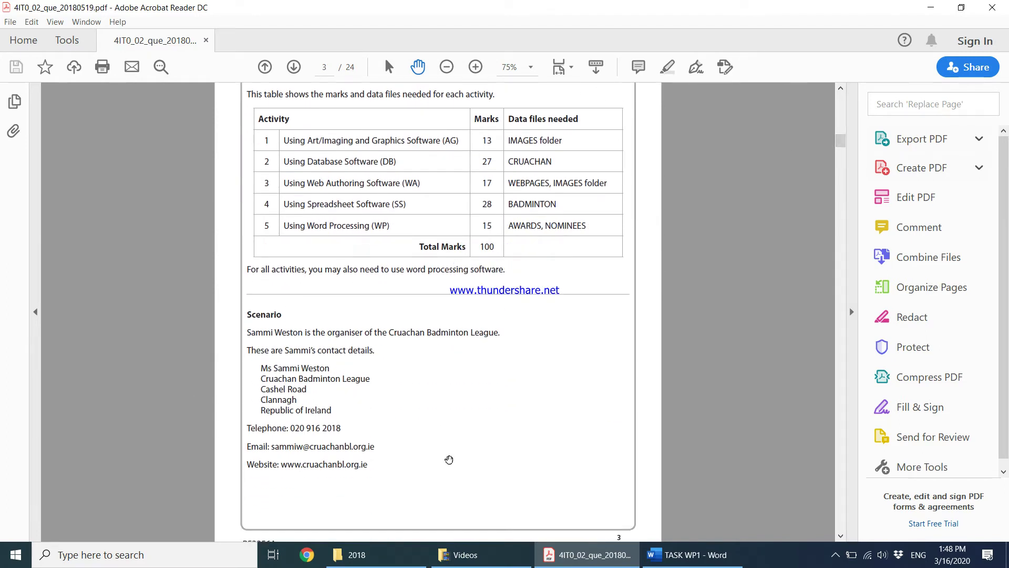
{"action": "left_click", "coordinate": [711, 555]}
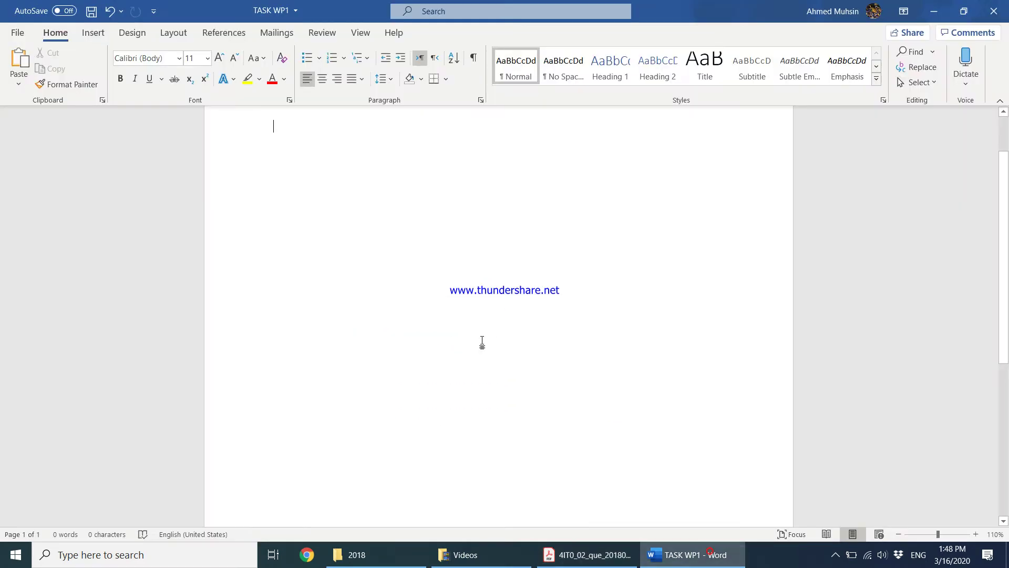
Zoom out to the whole page and check the Layout paper size without changing it
{"action": "left_click", "coordinate": [898, 534]}
{"action": "left_click", "coordinate": [898, 534]}
{"action": "left_click", "coordinate": [898, 534]}
{"action": "left_click", "coordinate": [898, 534]}
{"action": "left_click", "coordinate": [898, 534]}
{"action": "left_click", "coordinate": [898, 535]}
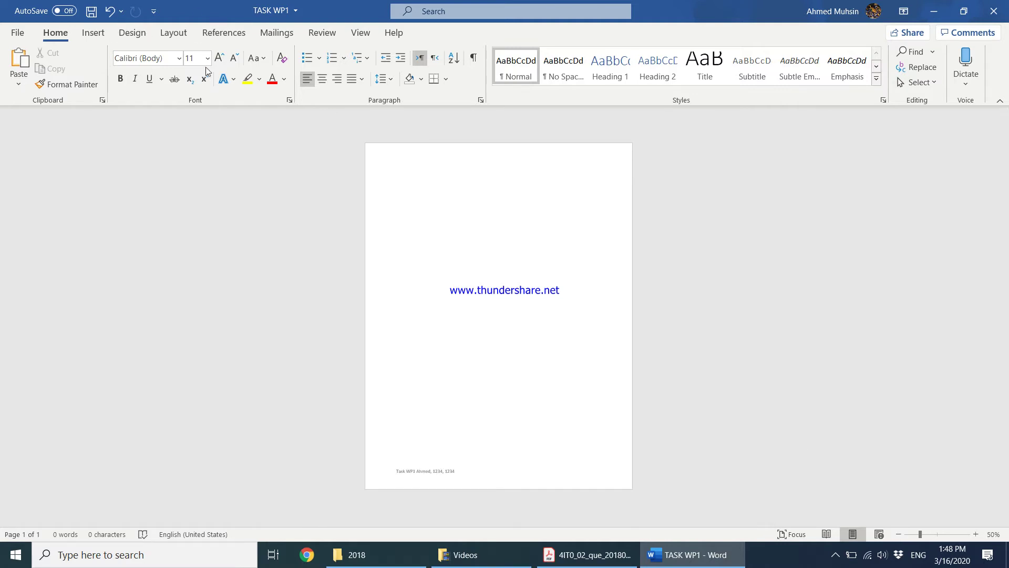
{"action": "left_click", "coordinate": [173, 33]}
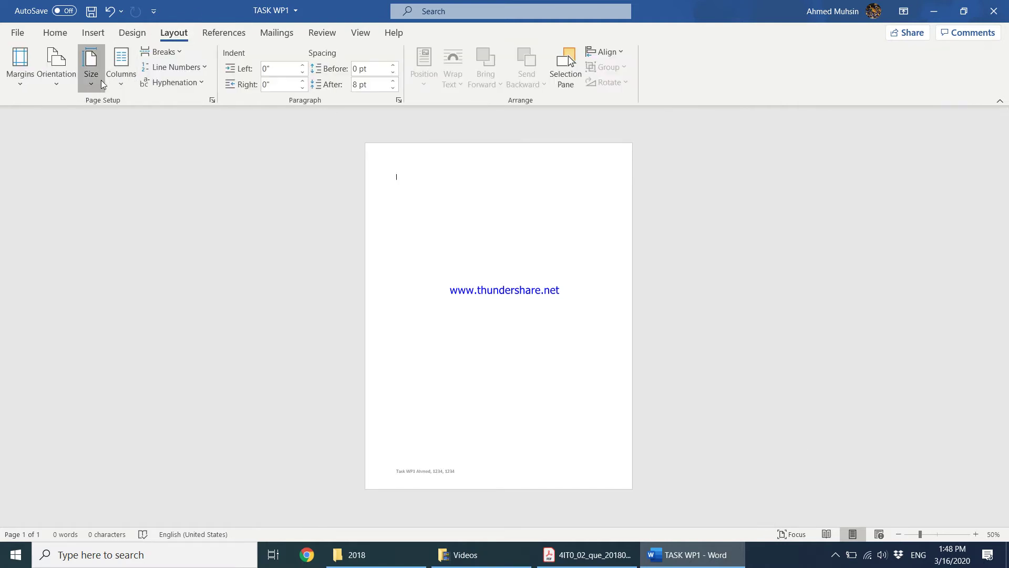
{"action": "left_click", "coordinate": [91, 68]}
{"action": "key", "text": "Escape"}
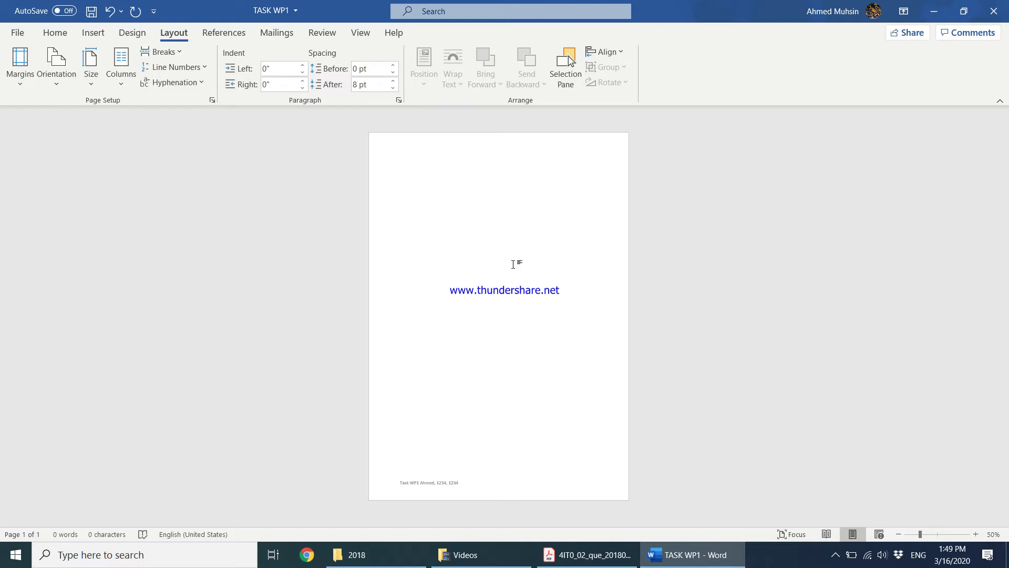
Copy the CBL logo image file from the 2018 folder and return to Word
{"action": "left_click", "coordinate": [363, 554]}
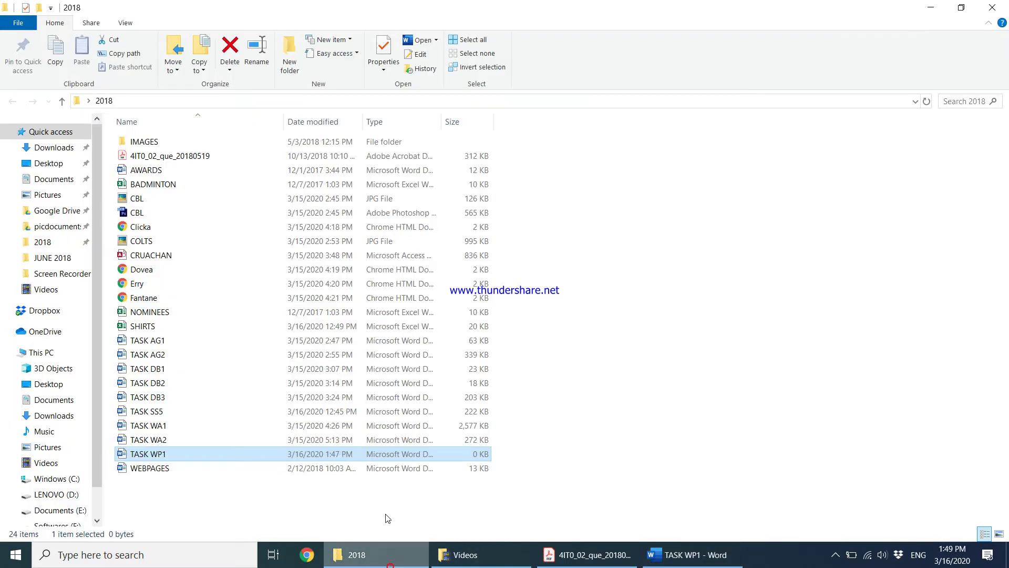
{"action": "left_click", "coordinate": [567, 556]}
{"action": "left_click", "coordinate": [401, 556]}
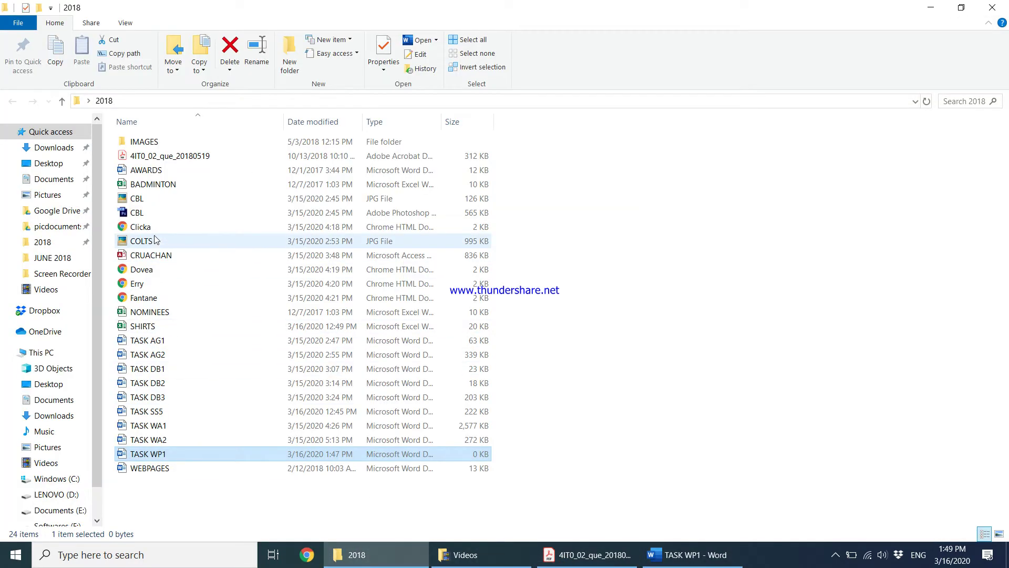
{"action": "left_click", "coordinate": [151, 198]}
{"action": "right_click", "coordinate": [151, 198]}
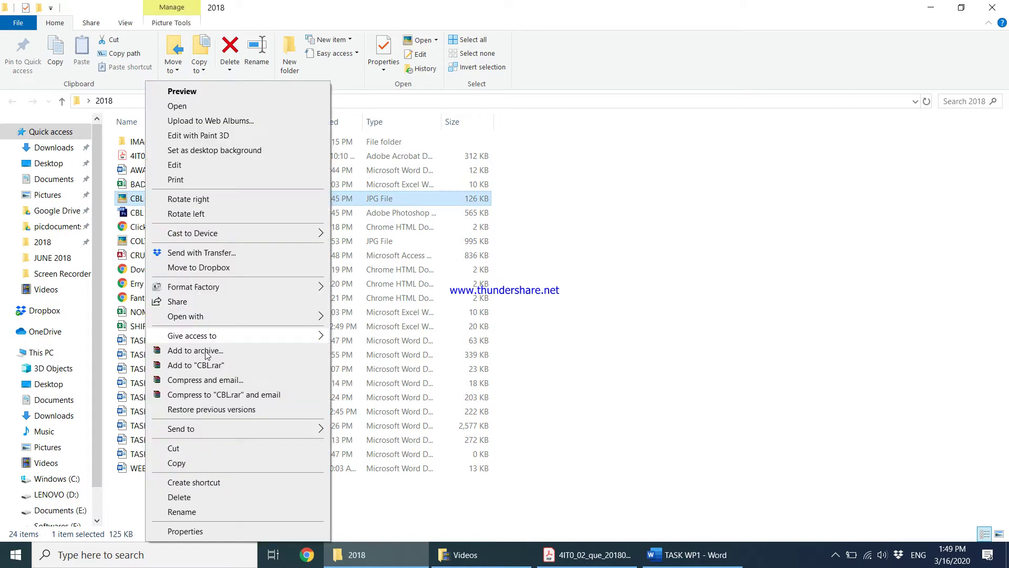
{"action": "left_click", "coordinate": [205, 460]}
{"action": "left_click", "coordinate": [690, 556]}
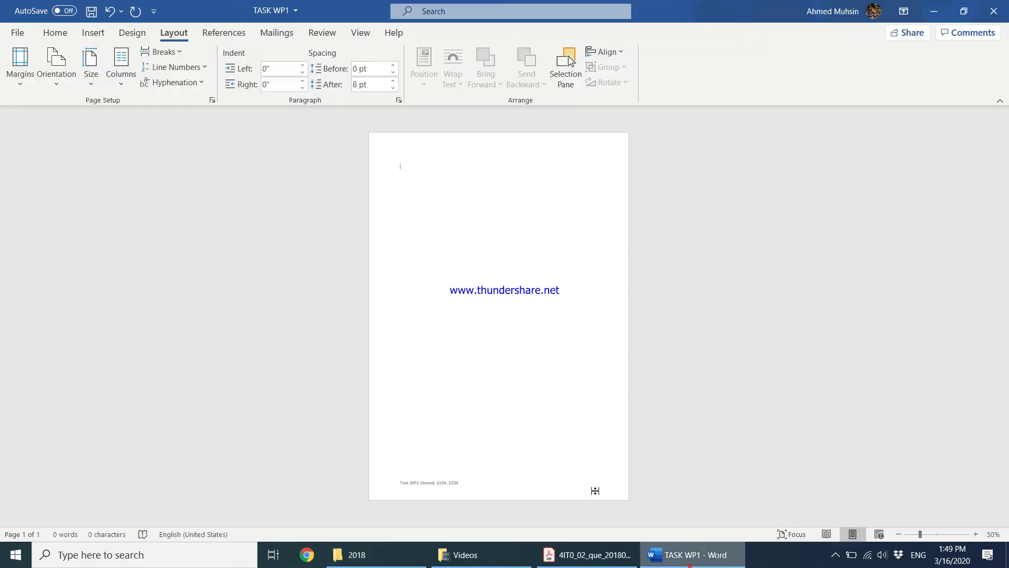
Paste the CBL-2018 racket logo, zoom to 100% and shrink it to about two-thirds size
{"action": "right_click", "coordinate": [408, 196]}
{"action": "left_click", "coordinate": [438, 267]}
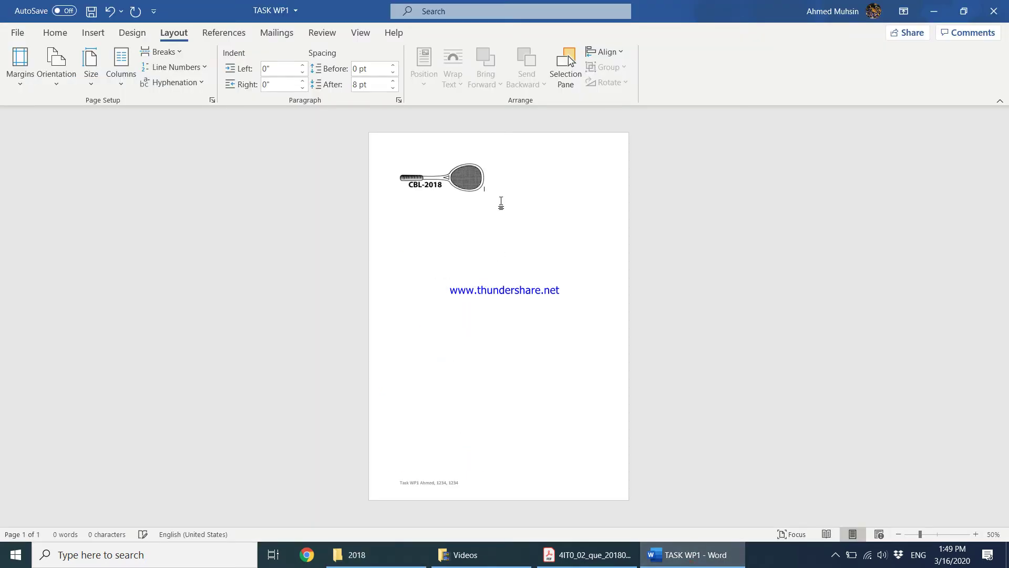
{"action": "left_click", "coordinate": [469, 190]}
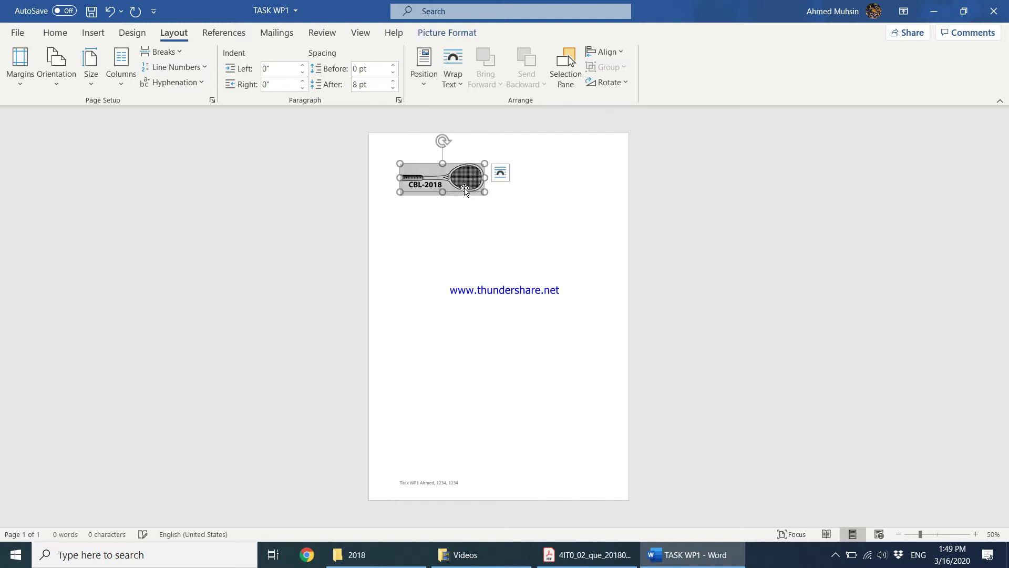
{"action": "left_click", "coordinate": [976, 534]}
{"action": "left_click", "coordinate": [976, 534]}
{"action": "left_click", "coordinate": [976, 535]}
{"action": "left_click", "coordinate": [975, 534]}
{"action": "left_click", "coordinate": [975, 534]}
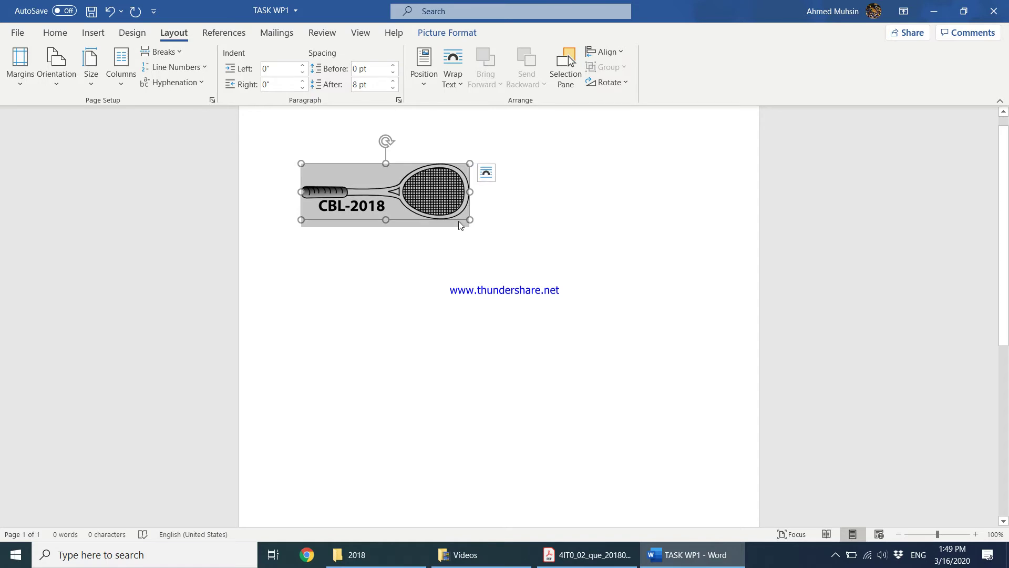
{"action": "left_click_drag", "start_coordinate": [469, 220], "coordinate": [399, 200]}
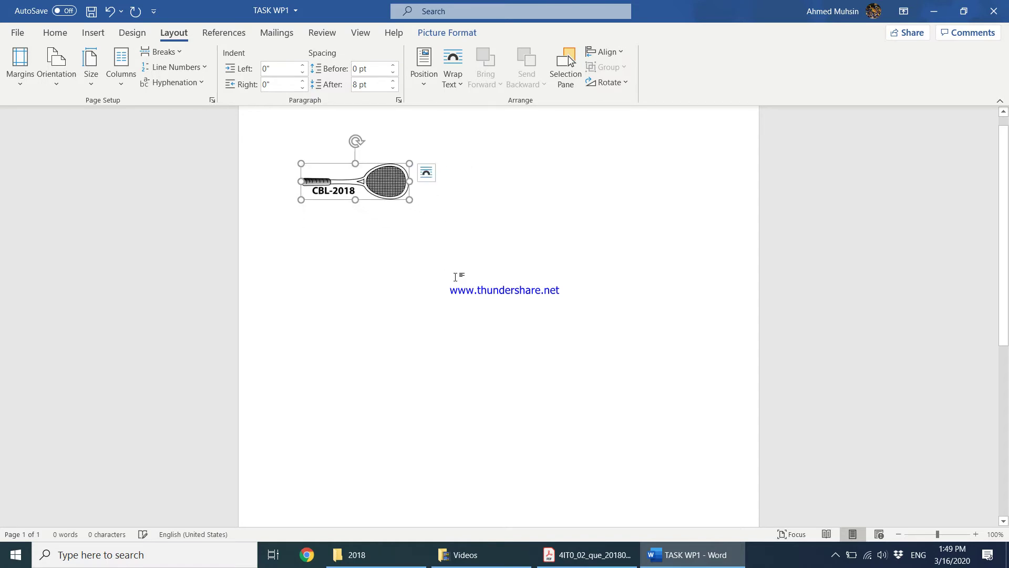
Wrap the logo behind text and move it to the page's top-left corner
{"action": "left_click", "coordinate": [447, 33]}
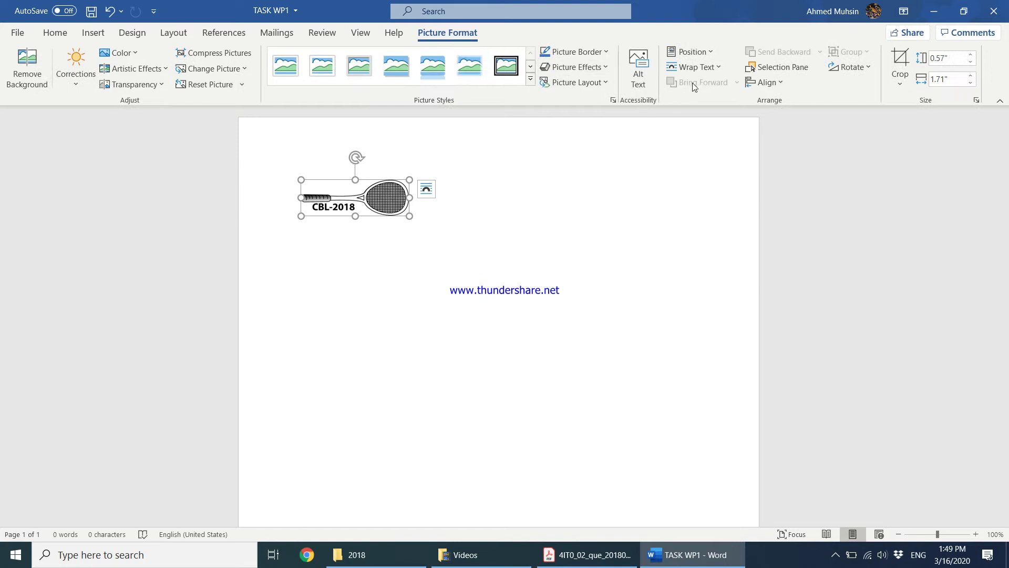
{"action": "left_click", "coordinate": [694, 67]}
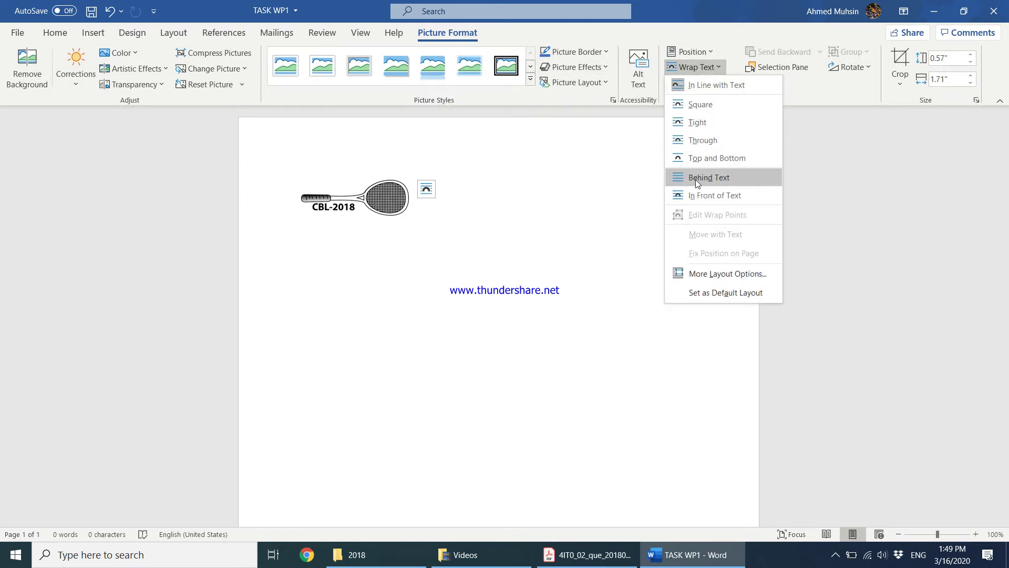
{"action": "left_click", "coordinate": [695, 179]}
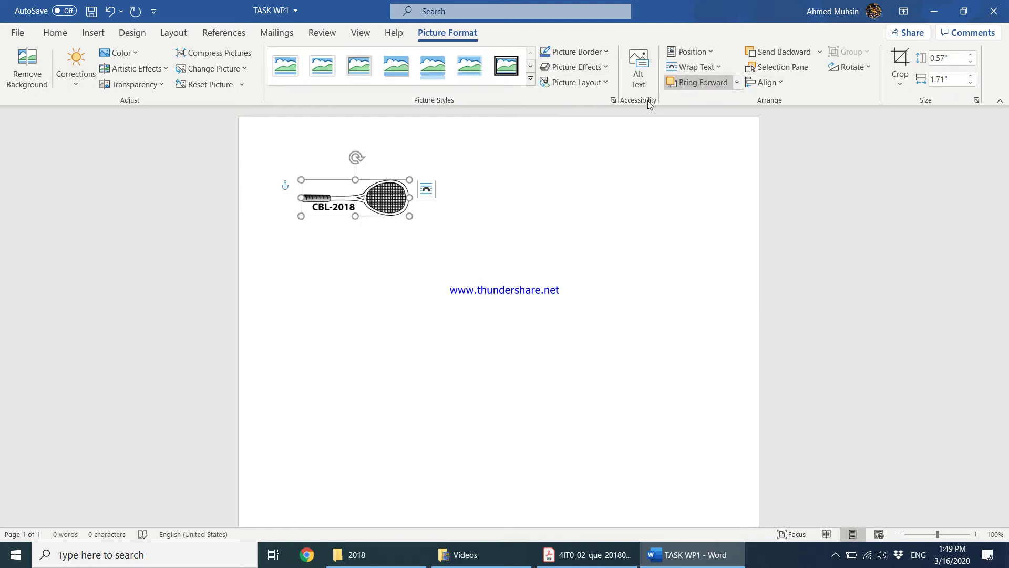
{"action": "left_click_drag", "start_coordinate": [385, 201], "coordinate": [337, 142]}
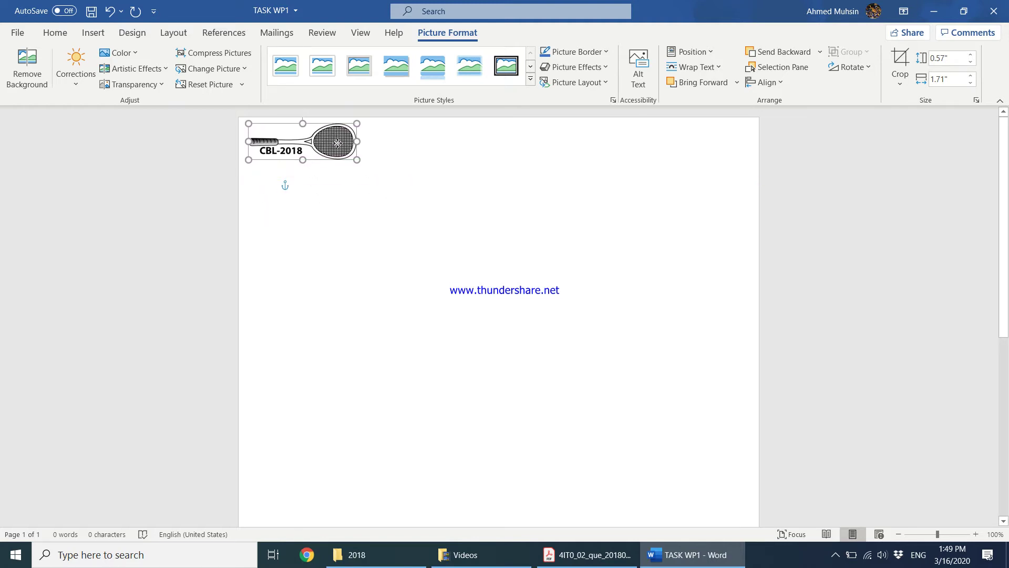
{"action": "key", "text": "ctrl+z"}
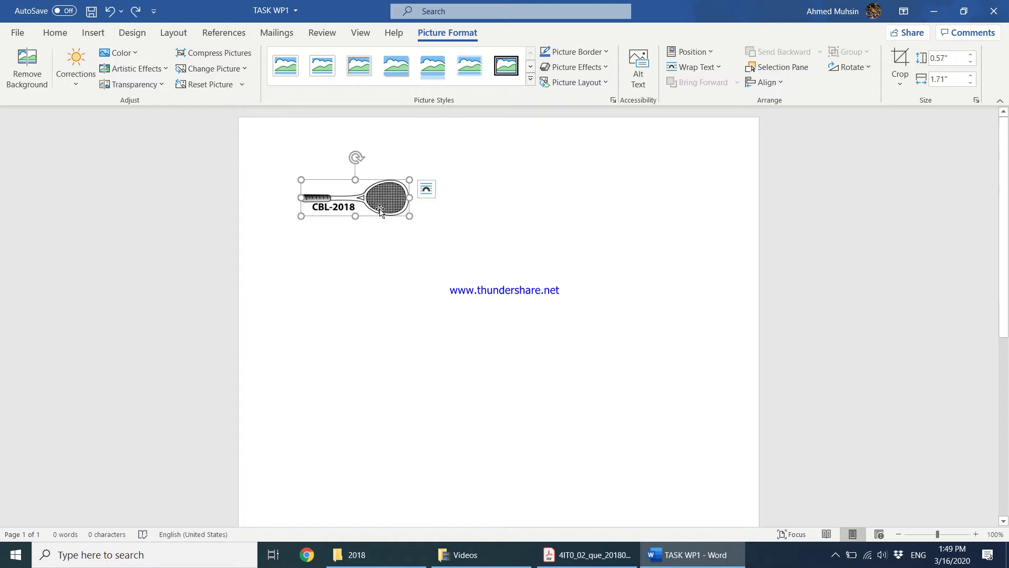
{"action": "left_click_drag", "start_coordinate": [380, 210], "coordinate": [297, 160]}
{"action": "left_click", "coordinate": [716, 70]}
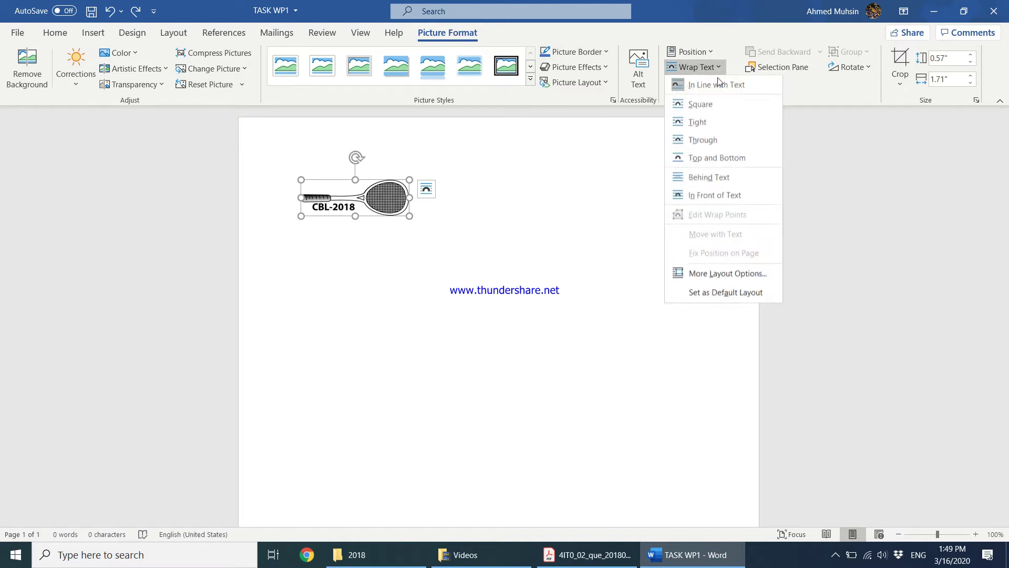
{"action": "left_click", "coordinate": [716, 178]}
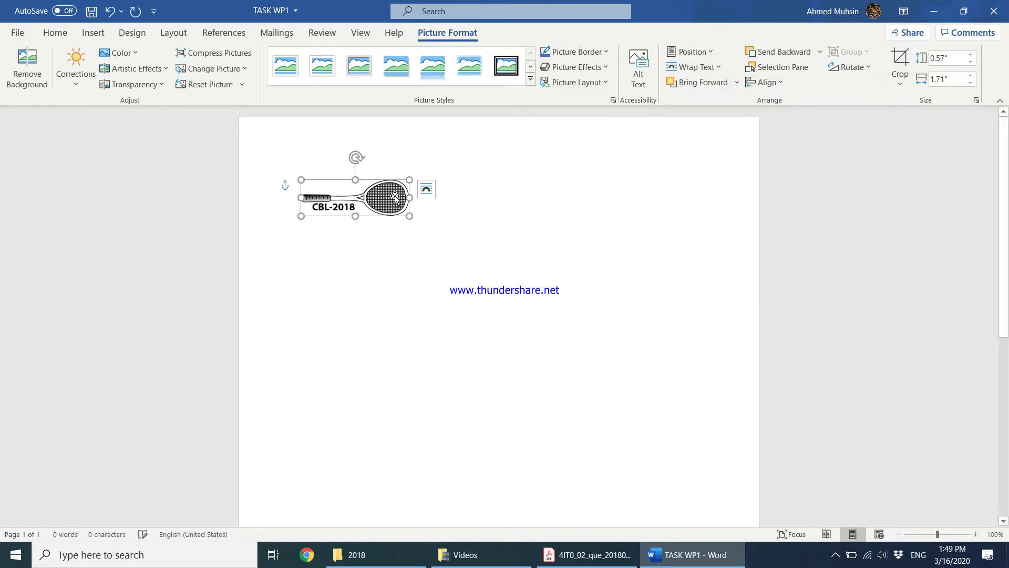
{"action": "left_click_drag", "start_coordinate": [395, 198], "coordinate": [345, 148]}
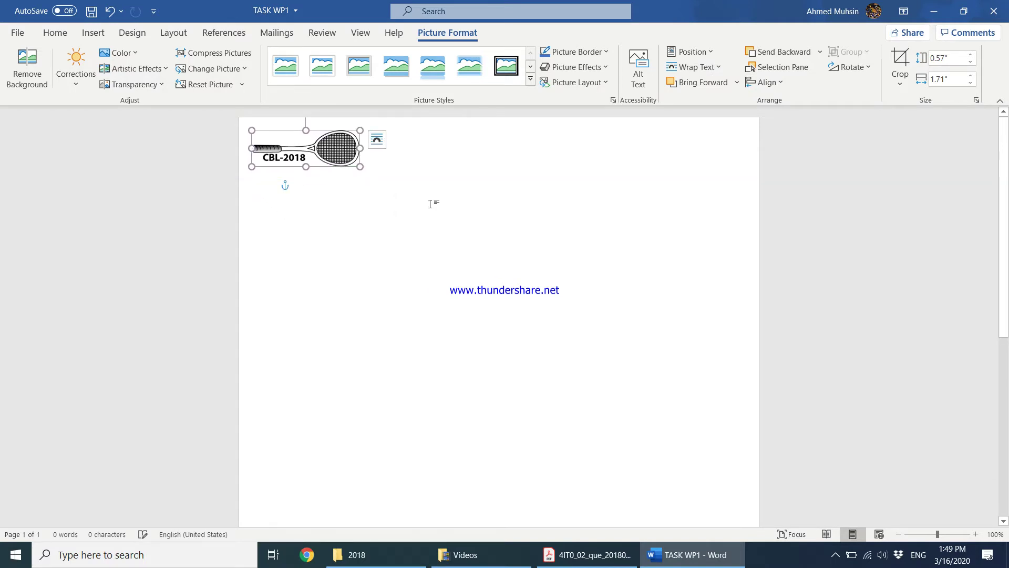
{"action": "left_click", "coordinate": [446, 207]}
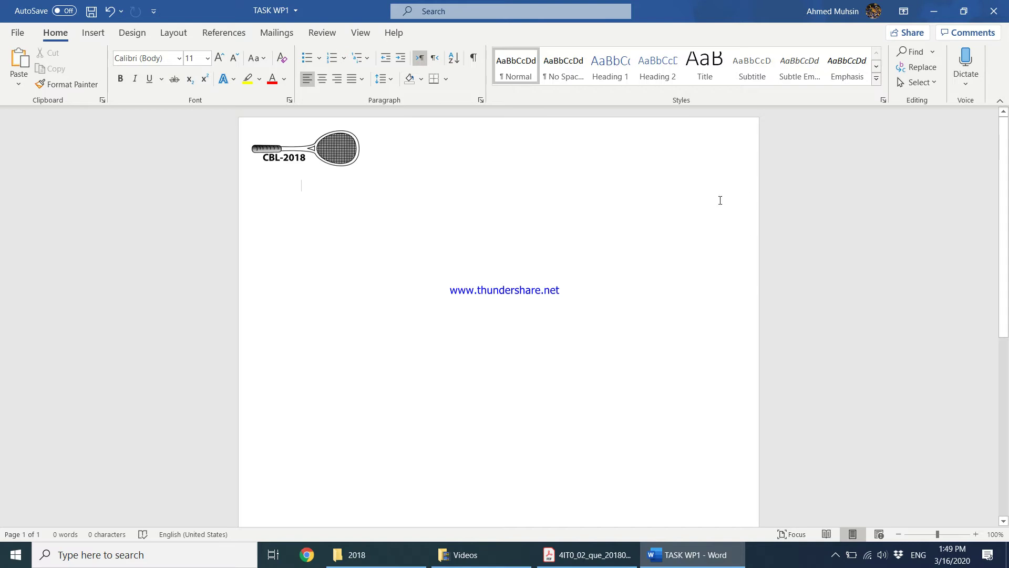
Draw a wide text box beside the racket logo and type CRUACHAN BADMINTON LEAGUE in it
{"action": "left_click", "coordinate": [100, 34]}
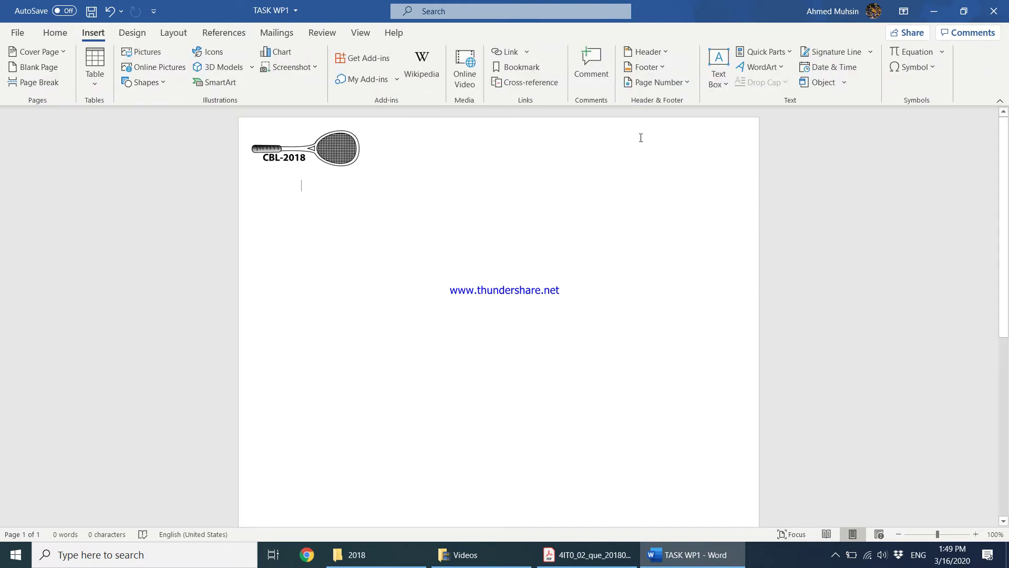
{"action": "left_click", "coordinate": [719, 79]}
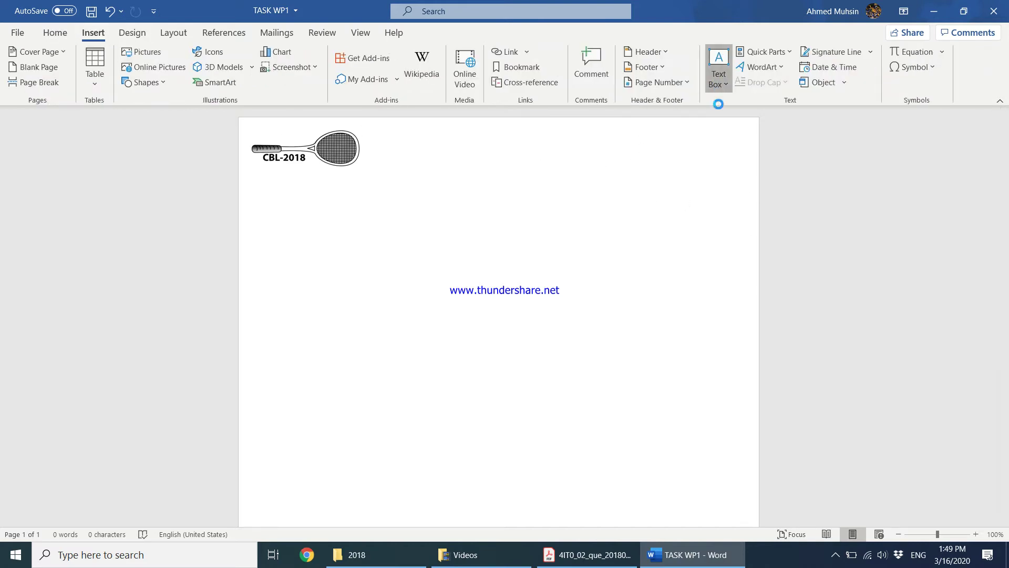
{"action": "left_click", "coordinate": [734, 388]}
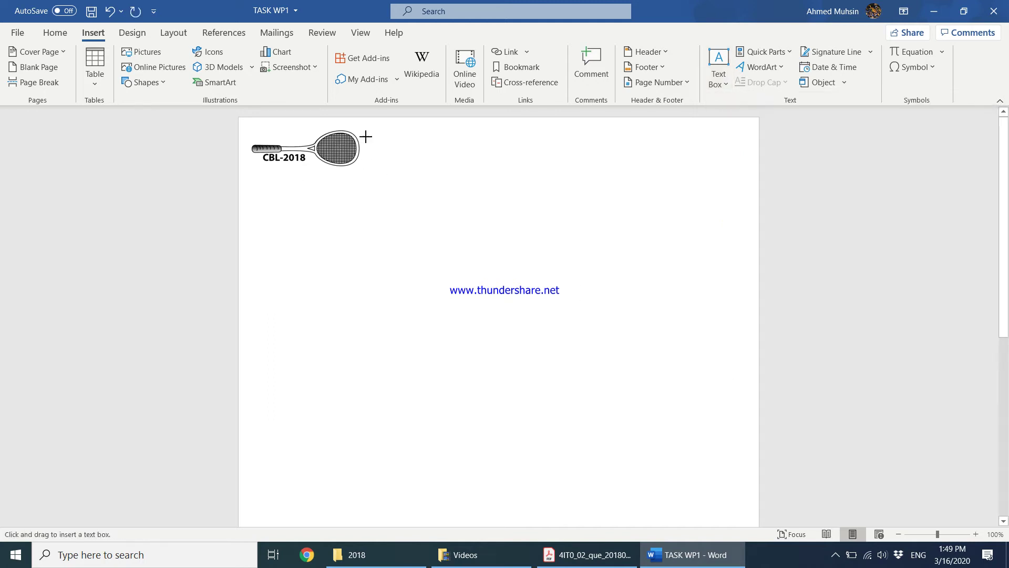
{"action": "mouse_move", "coordinate": [370, 124]}
{"action": "left_mouse_down"}
{"action": "mouse_move", "coordinate": [431, 158]}
{"action": "mouse_move", "coordinate": [629, 184]}
{"action": "mouse_move", "coordinate": [747, 185]}
{"action": "left_mouse_up"}
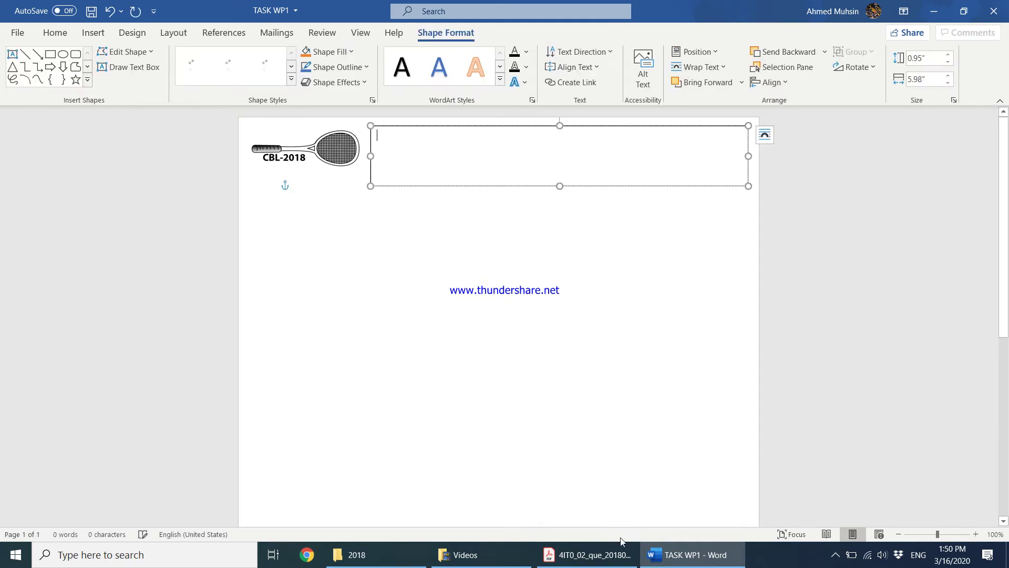
{"action": "left_click", "coordinate": [589, 555]}
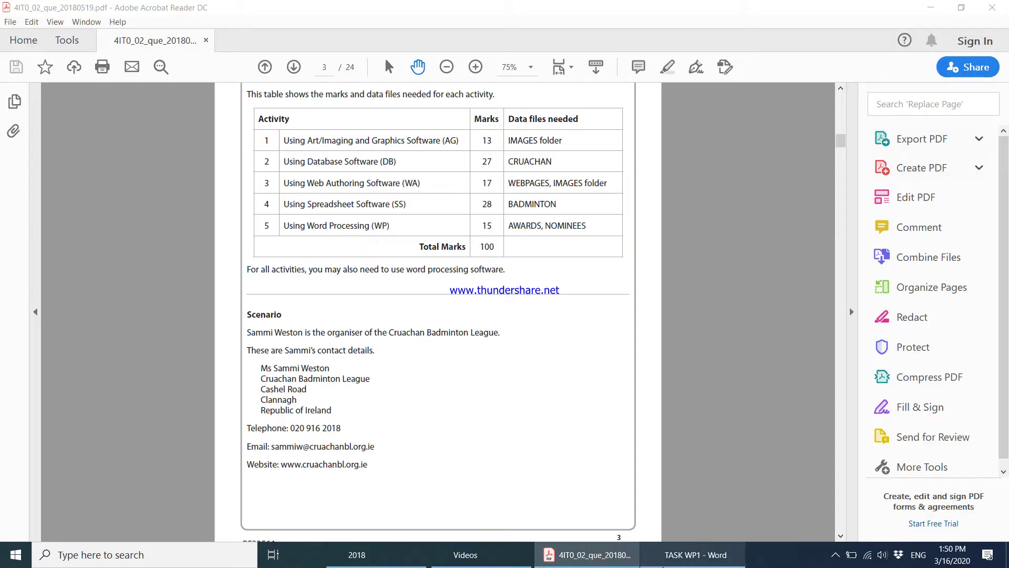
{"action": "left_click", "coordinate": [673, 560]}
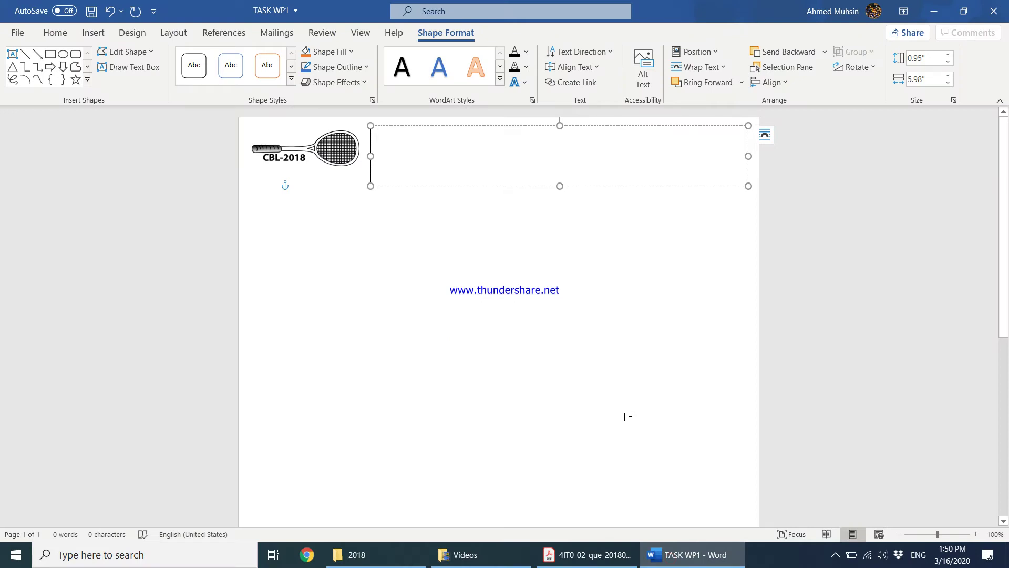
{"action": "type", "text": "CRUACH"}
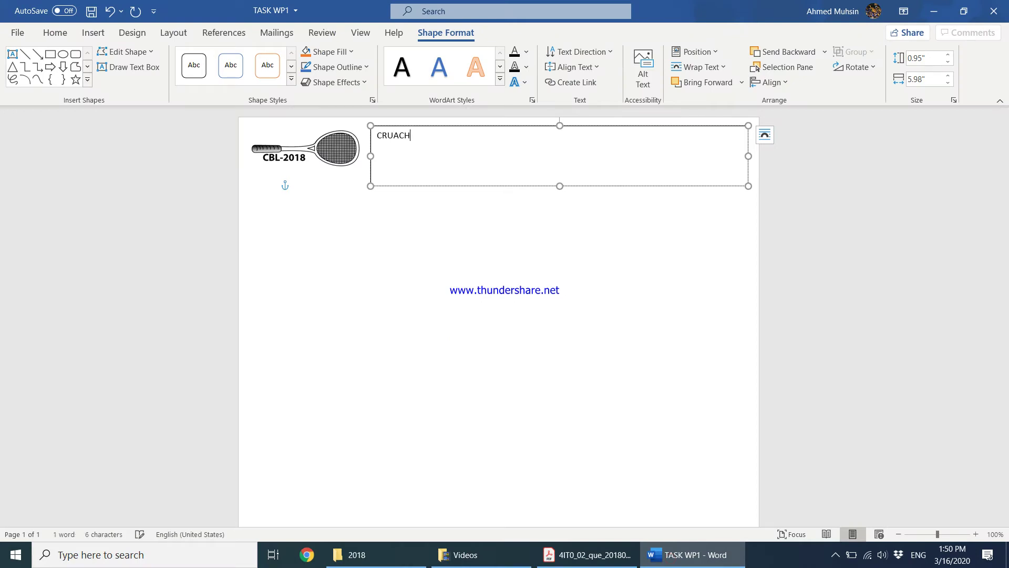
{"action": "type", "text": "AN BADMINTON LEAGUE"}
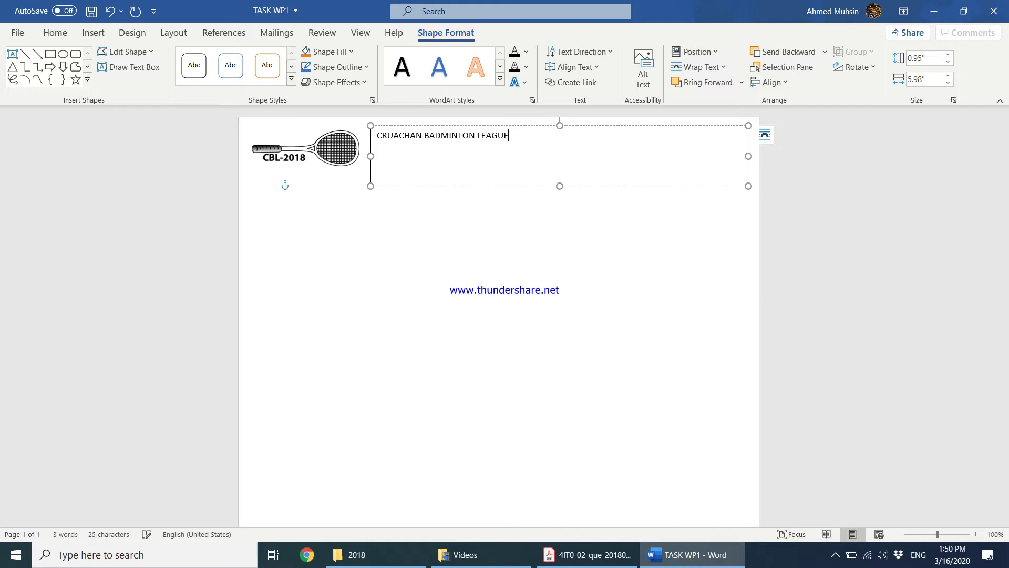
{"action": "left_click", "coordinate": [630, 558]}
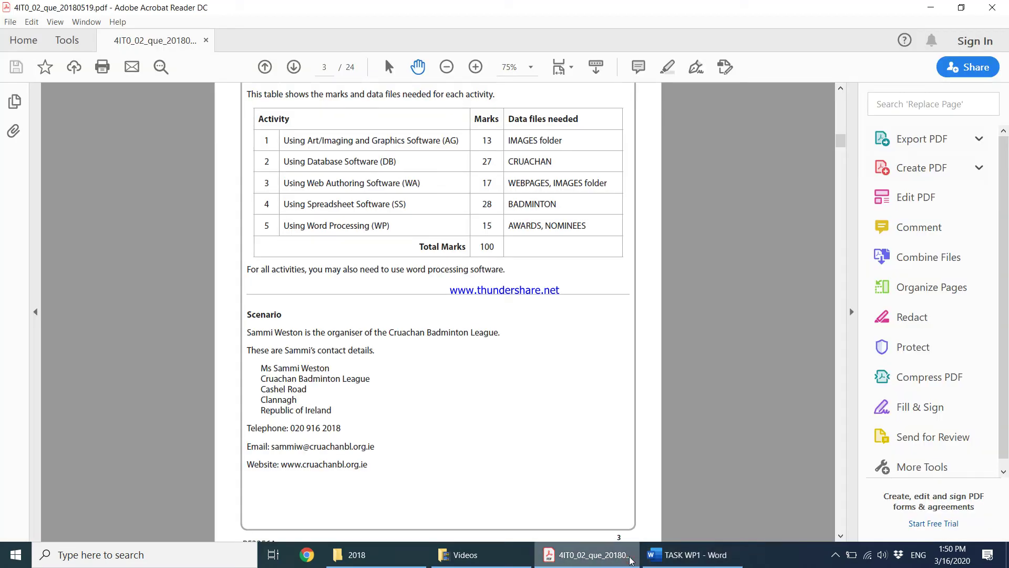
Make the CRUACHAN BADMINTON LEAGUE heading centred, bold and 26 pt, with no underline
{"action": "left_click", "coordinate": [666, 554]}
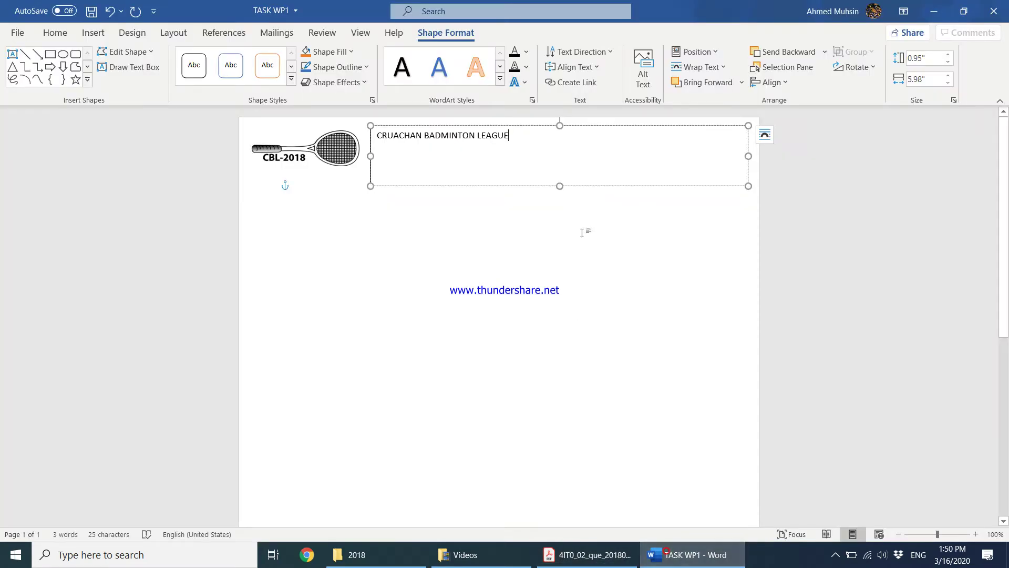
{"action": "triple_click", "coordinate": [519, 139]}
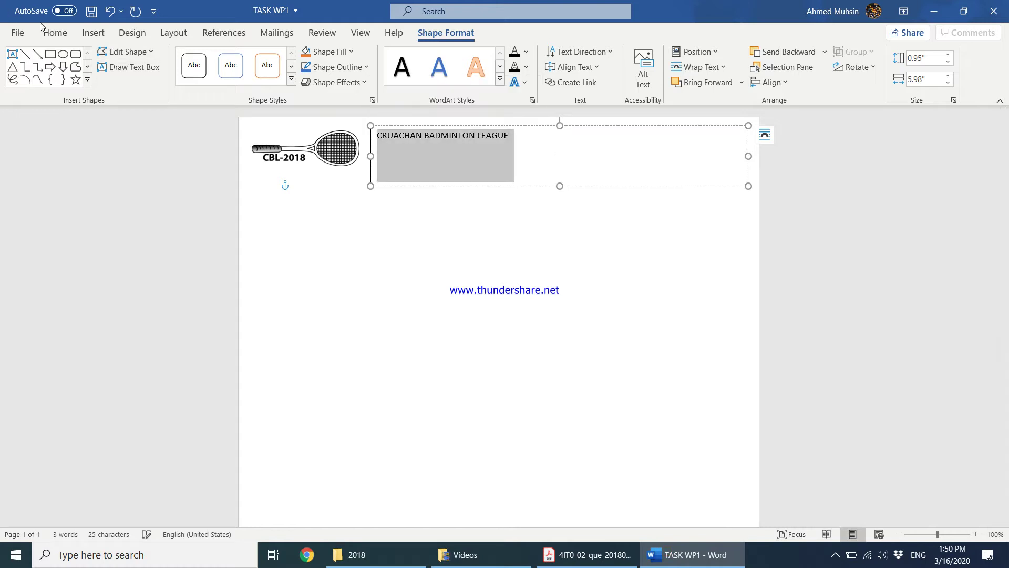
{"action": "left_click", "coordinate": [55, 33]}
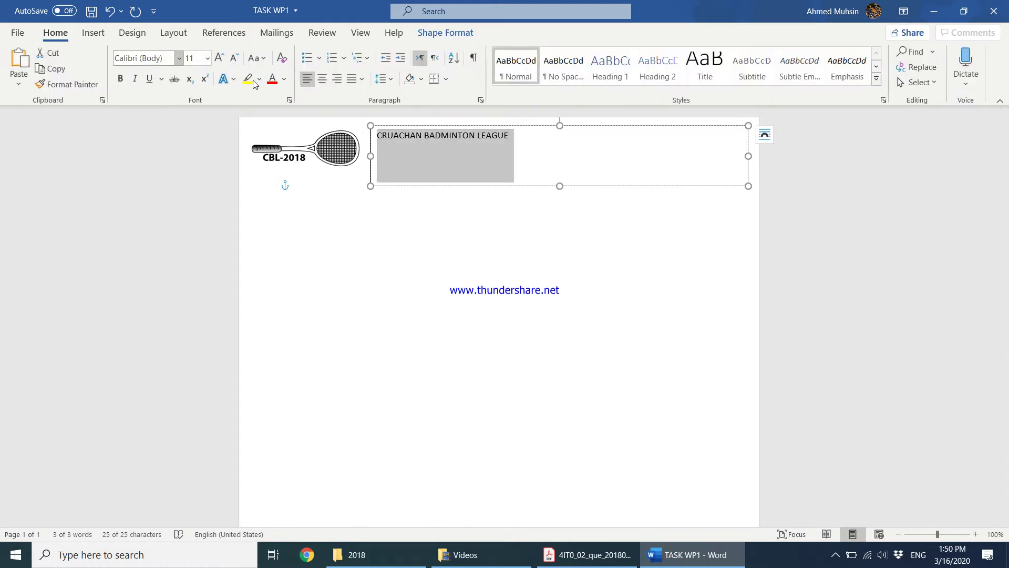
{"action": "left_click", "coordinate": [321, 79]}
{"action": "left_click", "coordinate": [120, 78]}
{"action": "left_click", "coordinate": [149, 79]}
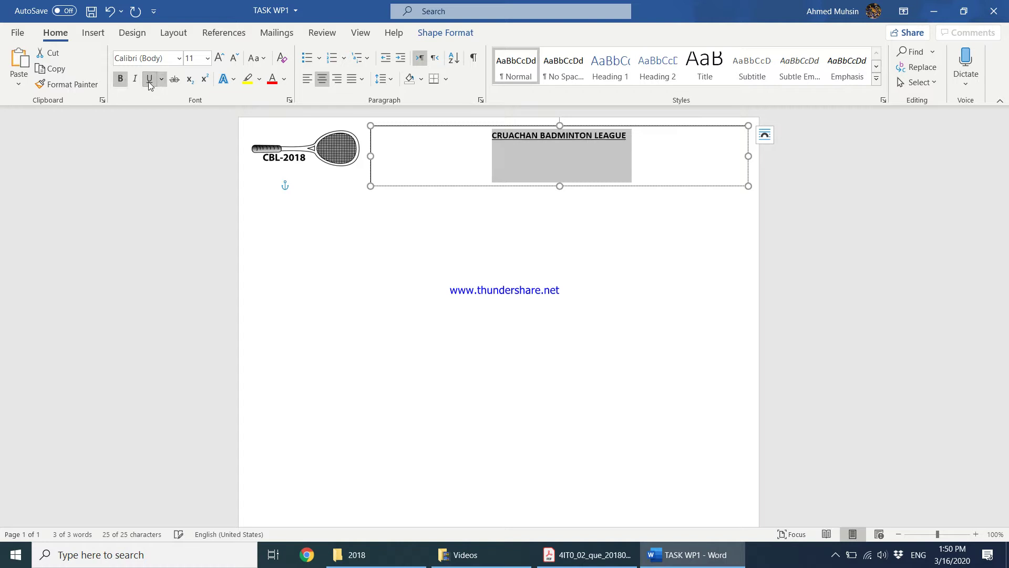
{"action": "left_click", "coordinate": [219, 58]}
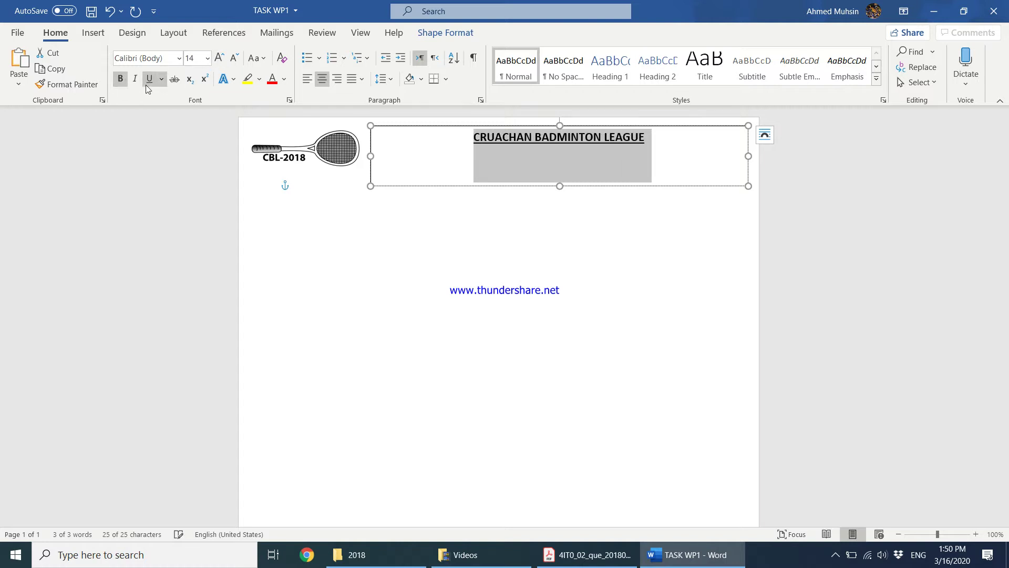
{"action": "left_click", "coordinate": [149, 80]}
{"action": "left_click", "coordinate": [221, 61]}
{"action": "left_click", "coordinate": [221, 60]}
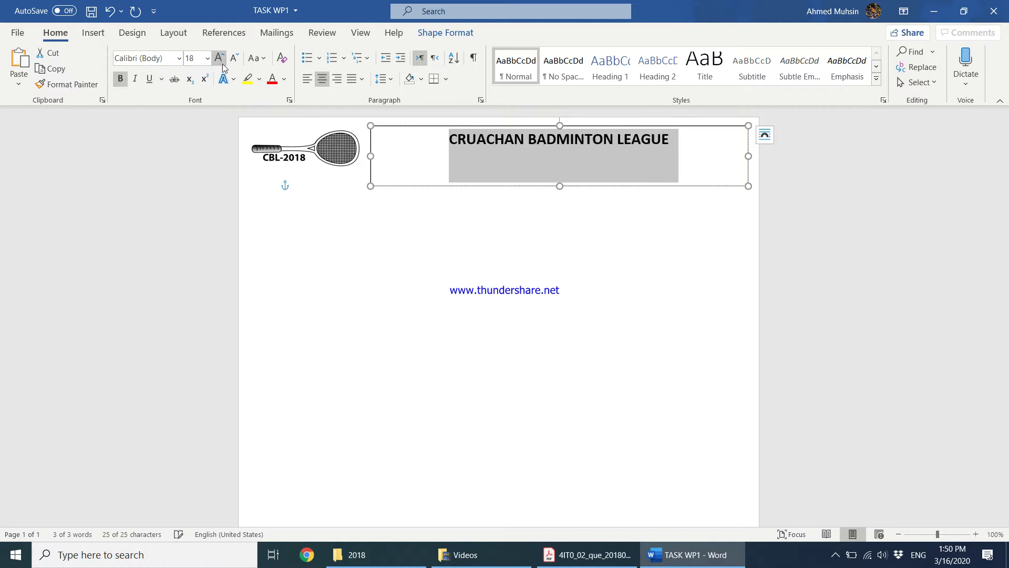
{"action": "left_click", "coordinate": [221, 60]}
{"action": "left_click", "coordinate": [221, 60]}
{"action": "left_click", "coordinate": [221, 60]}
{"action": "left_click", "coordinate": [220, 60]}
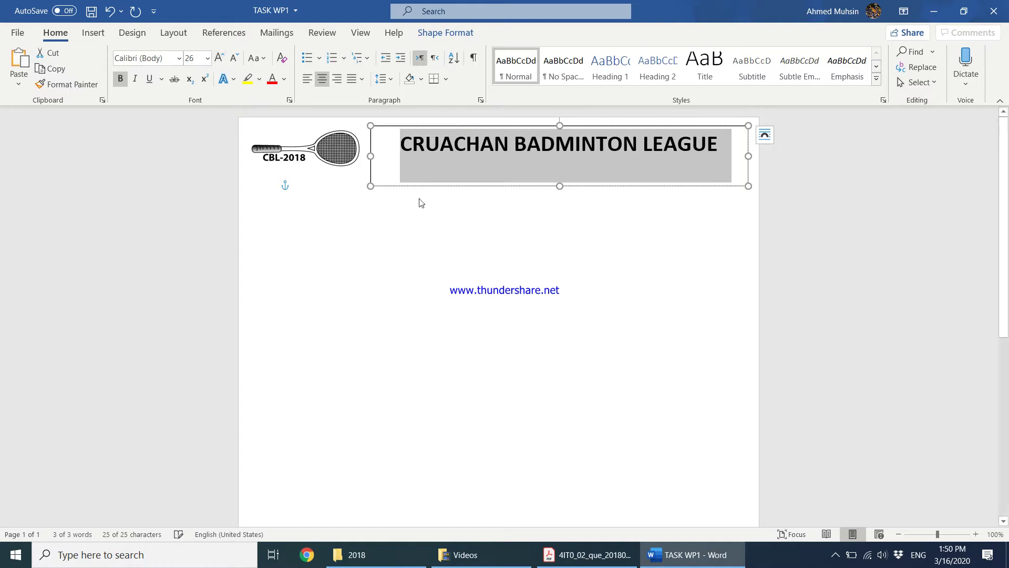
{"action": "left_click", "coordinate": [420, 204]}
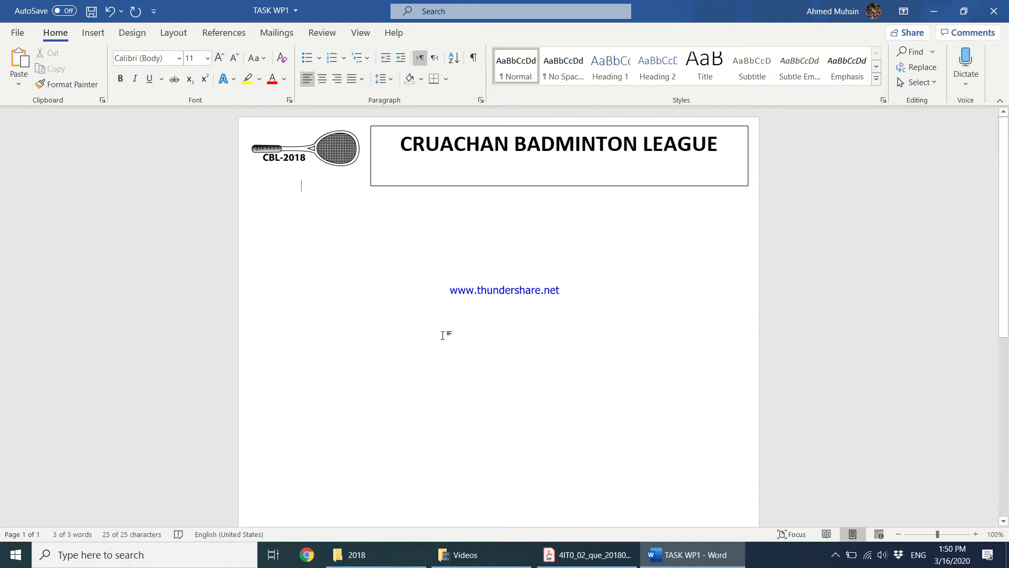
Set the heading text box's Shape Outline to No Outline
{"action": "left_click", "coordinate": [451, 185]}
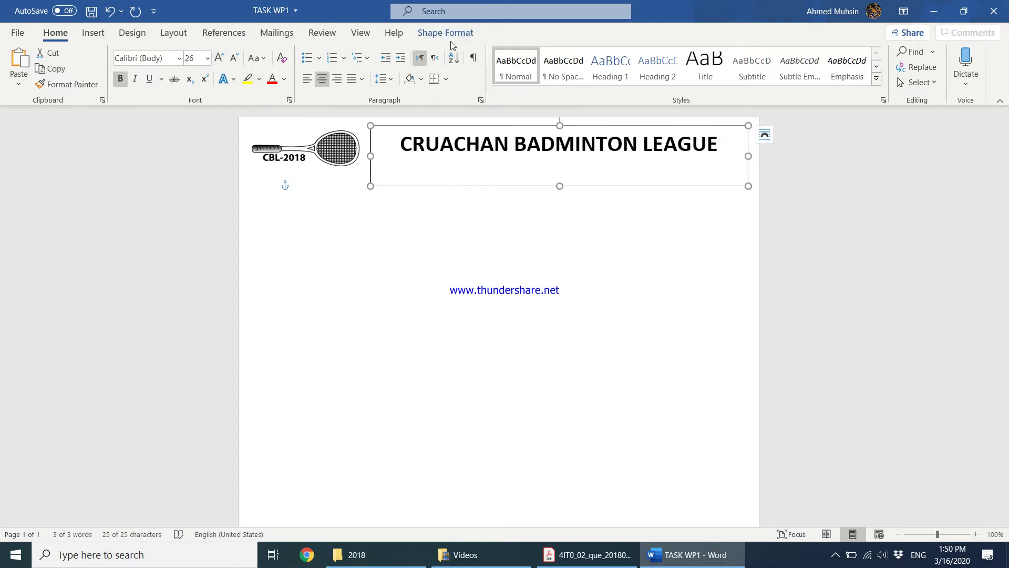
{"action": "left_click", "coordinate": [450, 33]}
{"action": "left_click", "coordinate": [366, 67]}
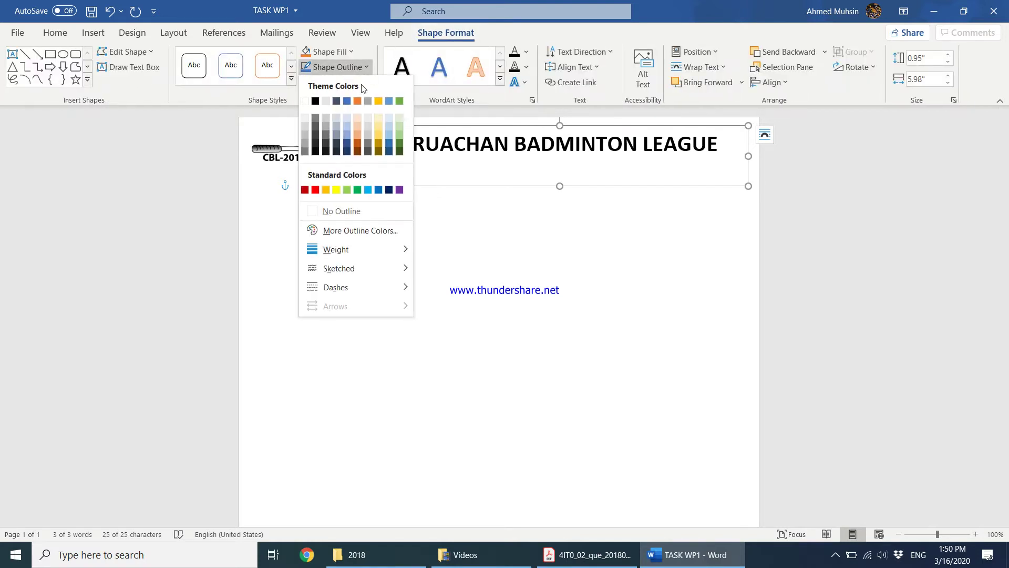
{"action": "left_click", "coordinate": [341, 211]}
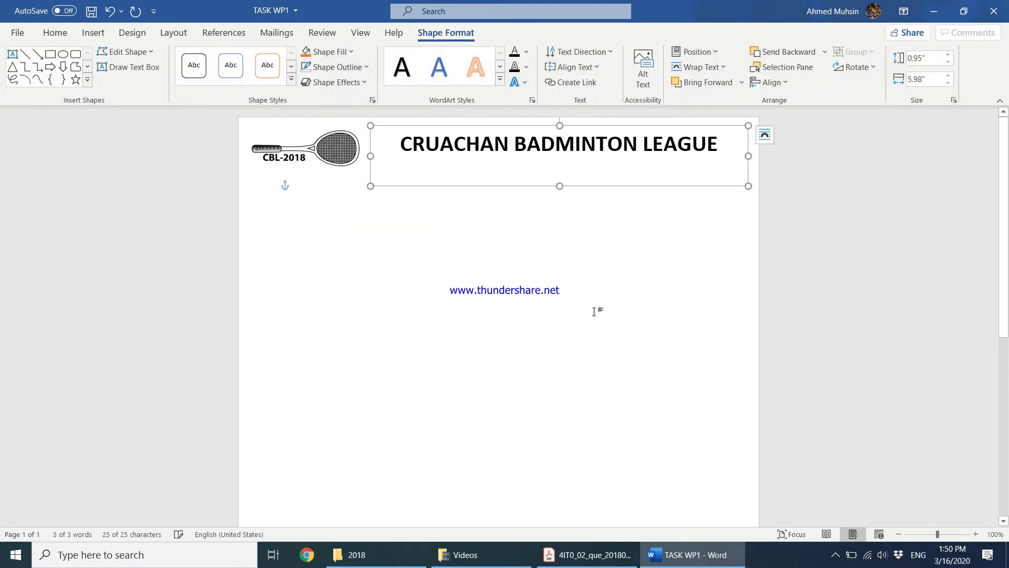
{"action": "left_click", "coordinate": [598, 311]}
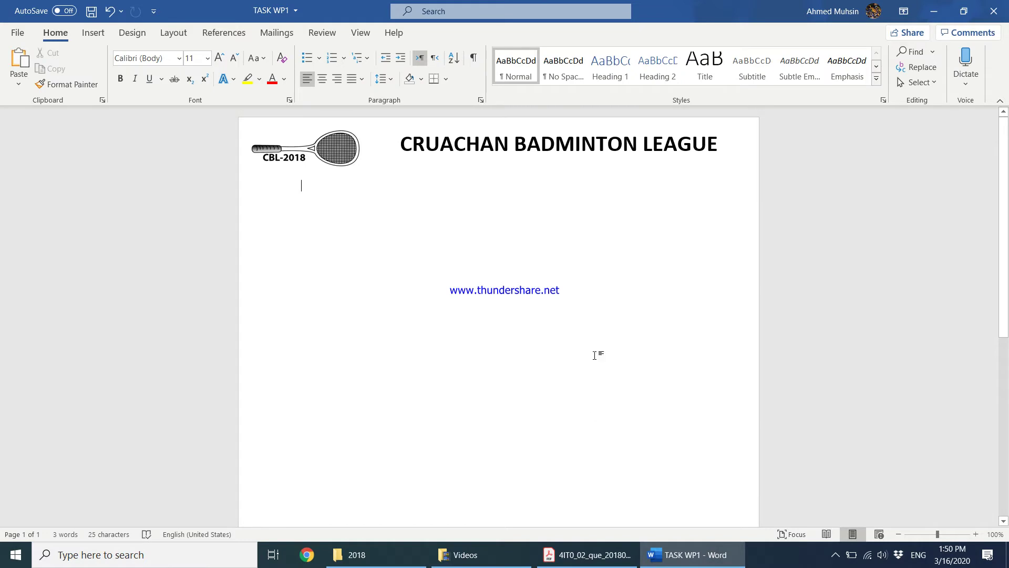
{"action": "left_click", "coordinate": [578, 554]}
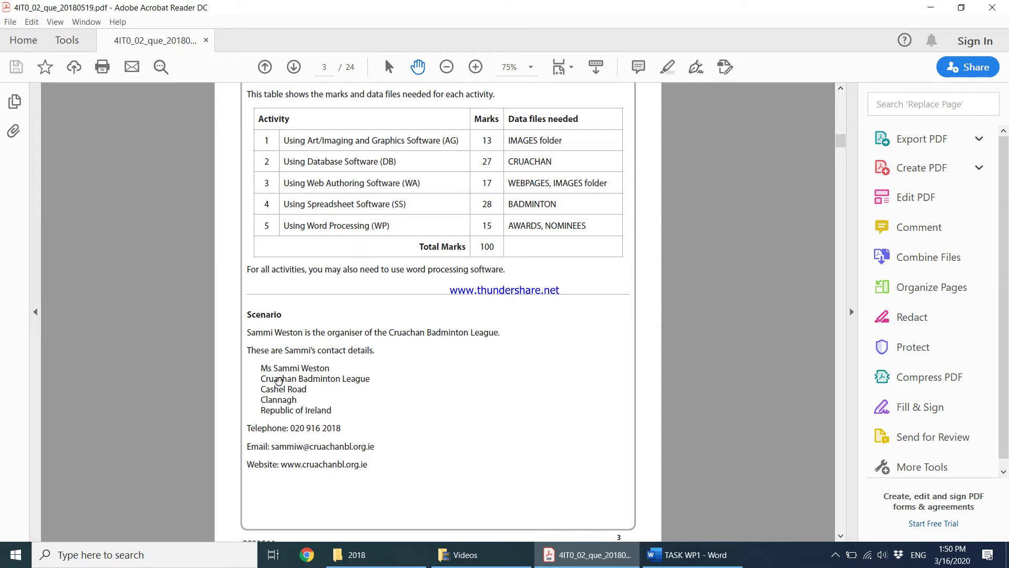
Draw a second wide text box below the CRUACHAN BADMINTON LEAGUE heading
{"action": "left_click", "coordinate": [658, 561]}
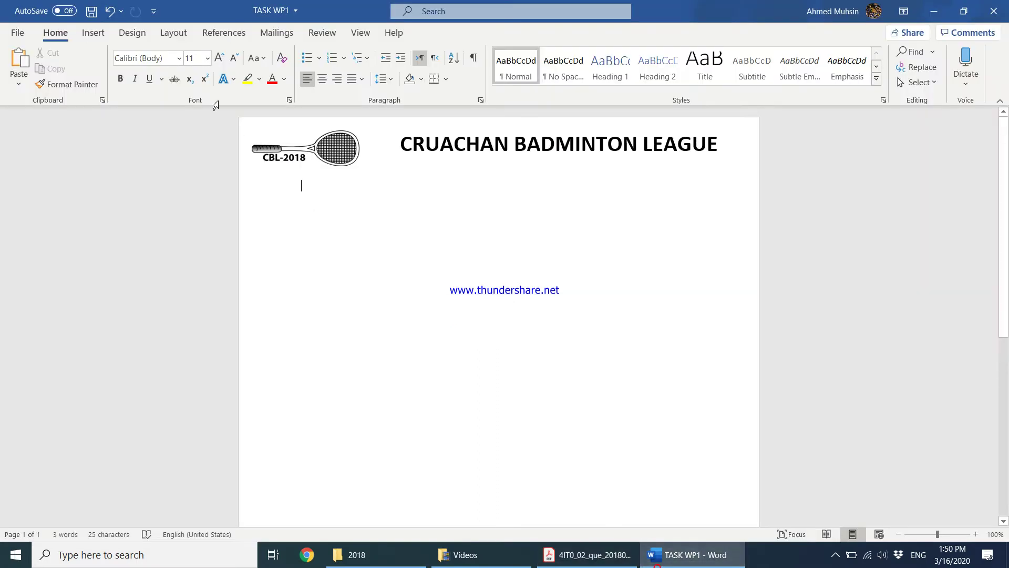
{"action": "left_click", "coordinate": [93, 33]}
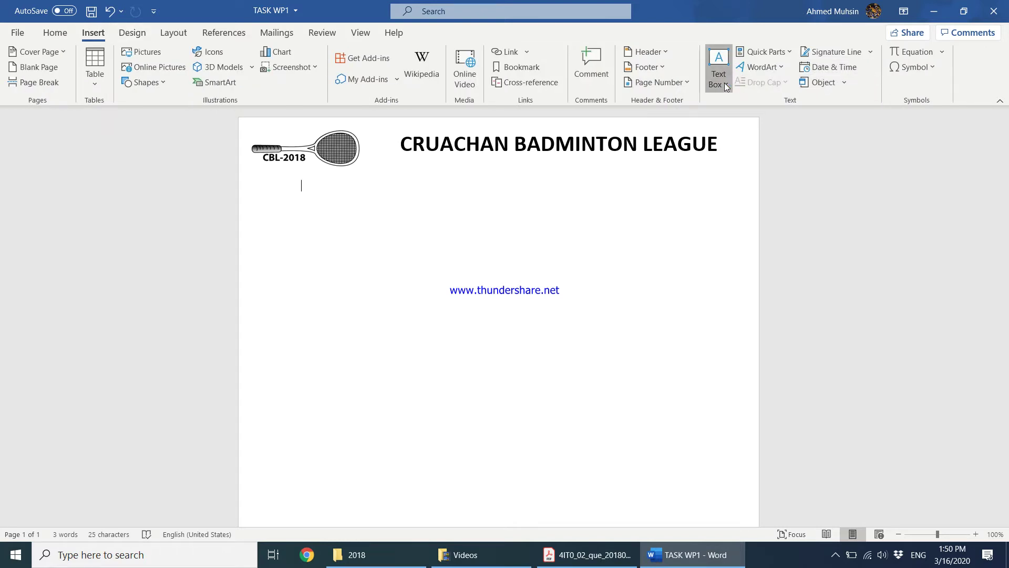
{"action": "left_click", "coordinate": [724, 83]}
{"action": "left_click", "coordinate": [744, 384]}
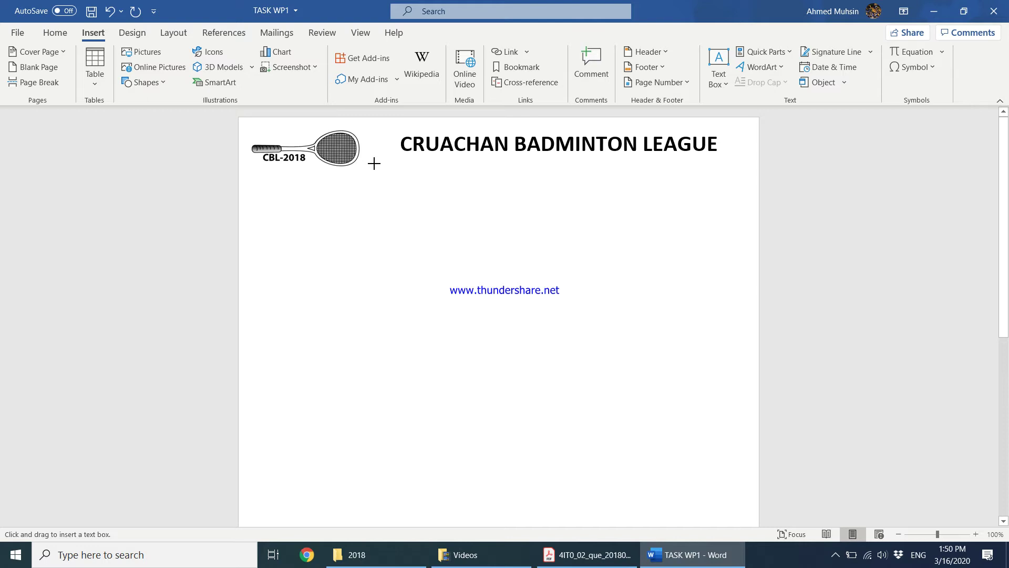
{"action": "left_click_drag", "start_coordinate": [370, 161], "coordinate": [747, 202]}
Snap the exam PDF to the left half and Word to the right half of the screen
{"action": "left_click", "coordinate": [593, 556]}
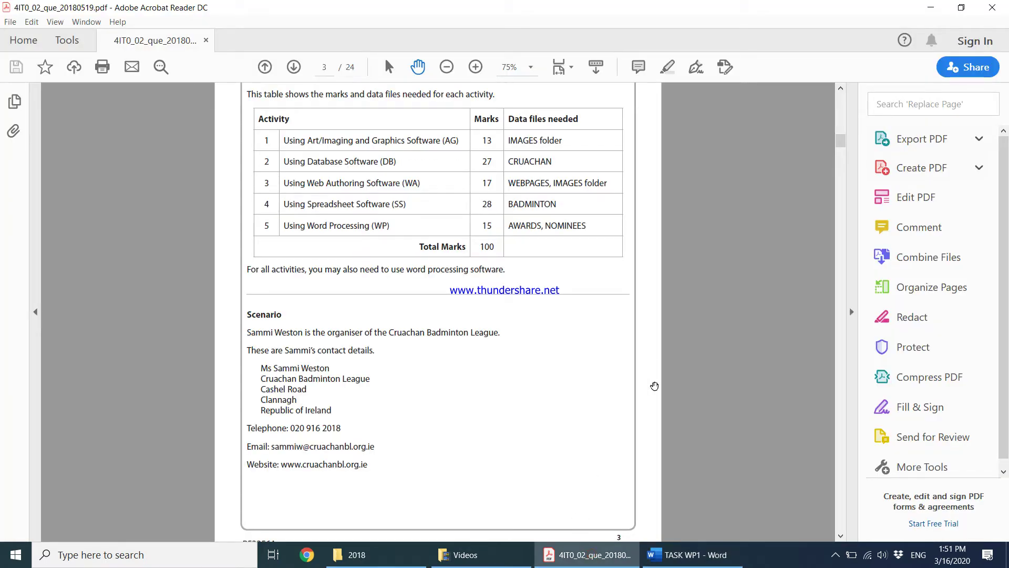
{"action": "key", "text": "super+Left"}
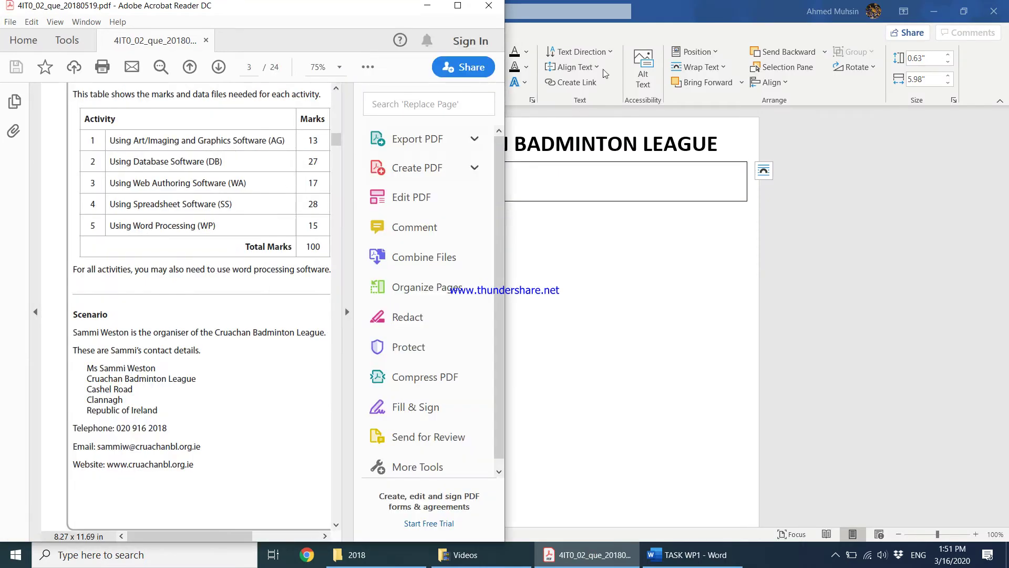
{"action": "left_click", "coordinate": [347, 312]}
{"action": "left_click", "coordinate": [748, 6]}
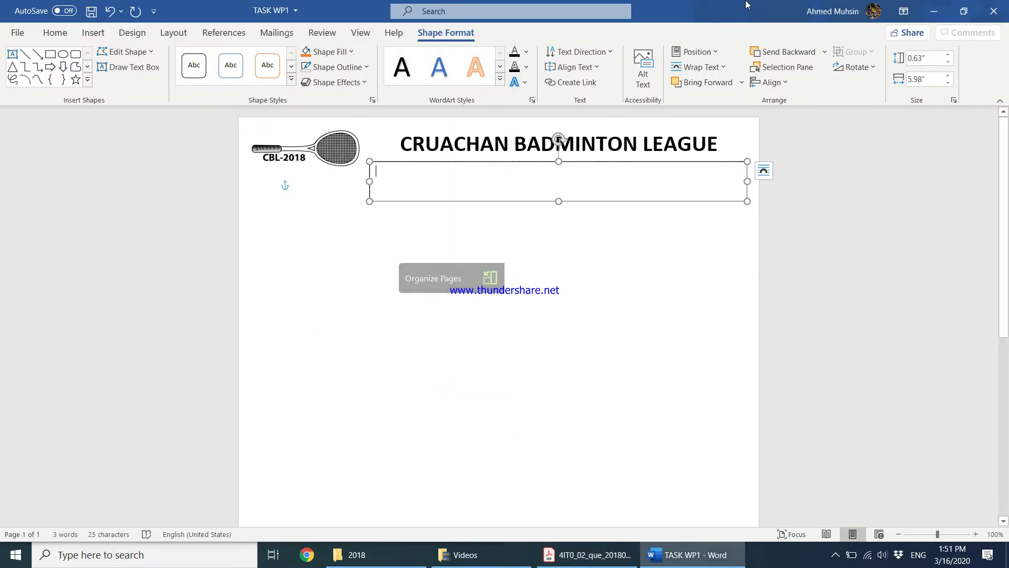
{"action": "key", "text": "super+Right"}
{"action": "left_click", "coordinate": [97, 173]}
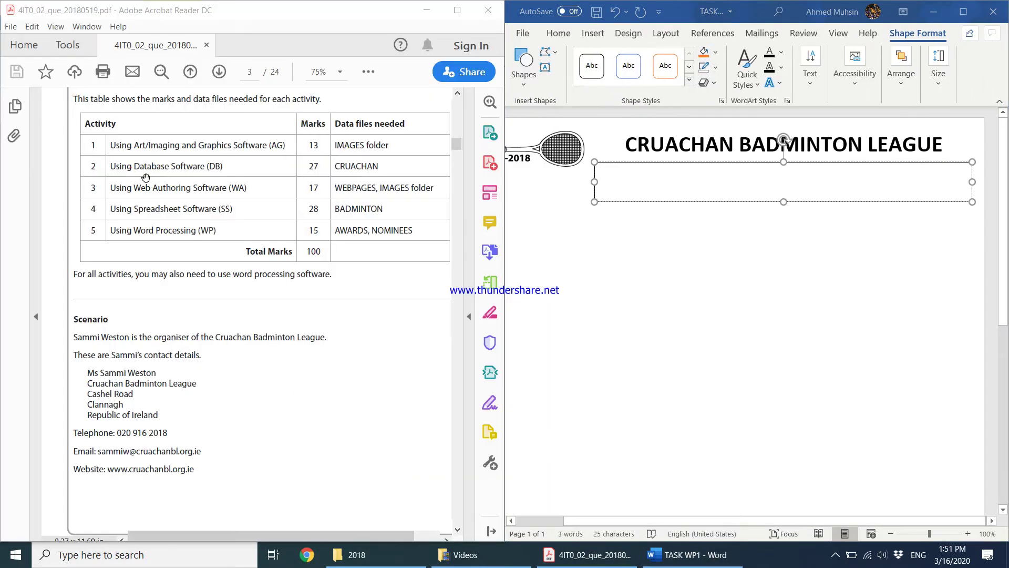
Type the league's address line, then a line with its telephone, e-mail and website, into the second box
{"action": "left_click", "coordinate": [631, 177]}
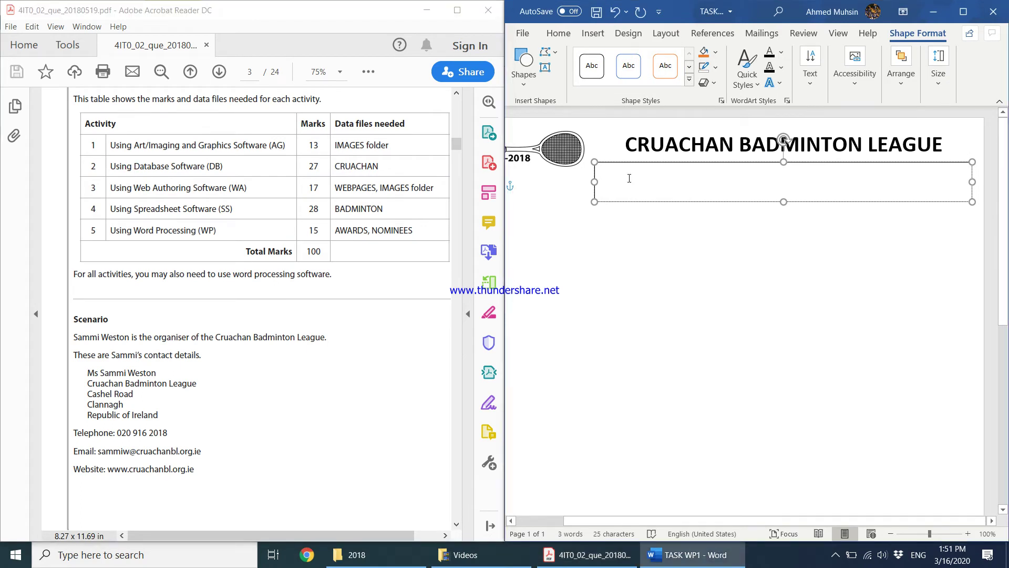
{"action": "type", "text": "c"}
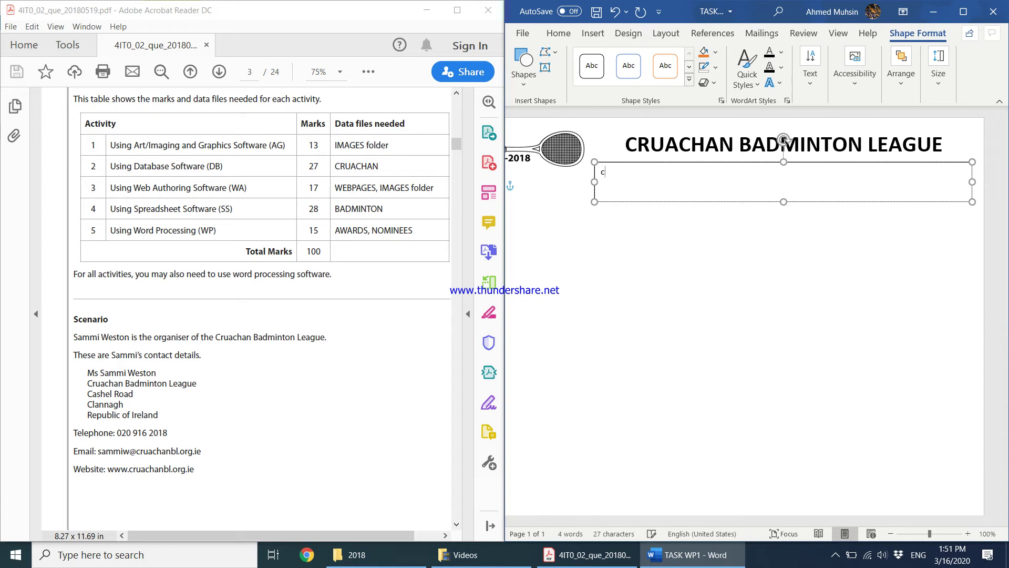
{"action": "type", "text": "ACashel Road, Clannagh, Rep"}
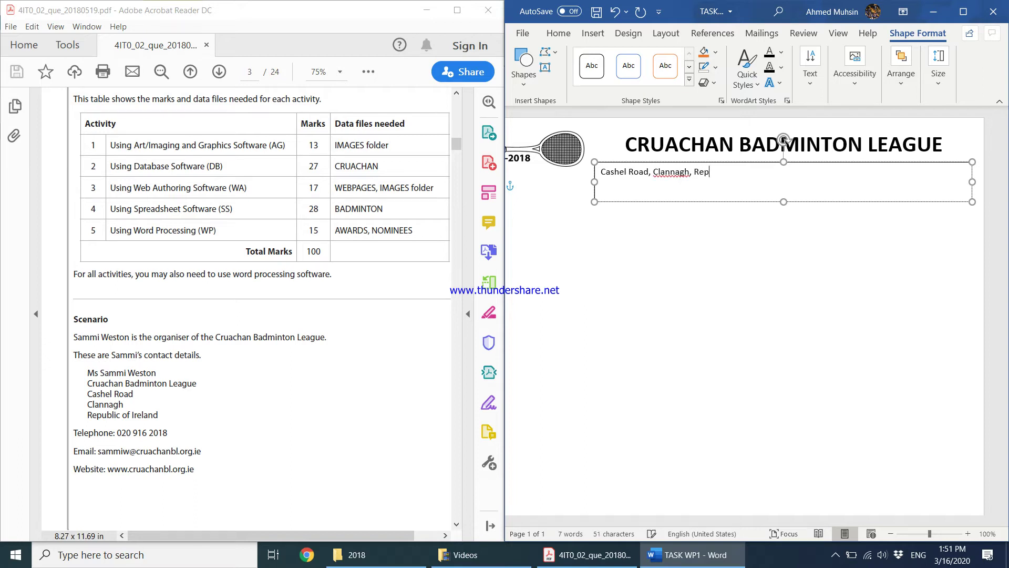
{"action": "type", "text": "ublic of Ireland"}
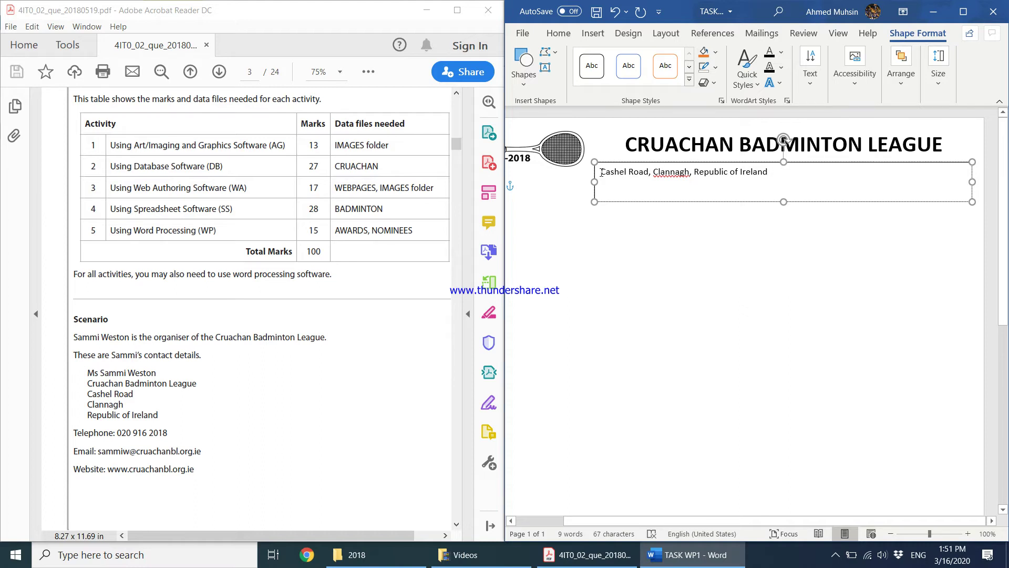
{"action": "type", "text": "Address"}
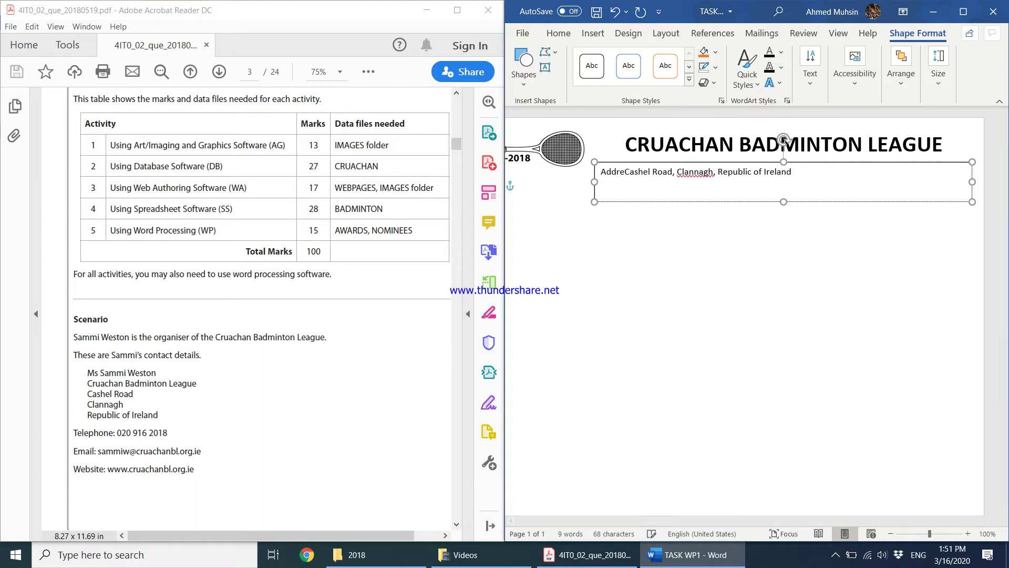
{"action": "type", "text": ":"}
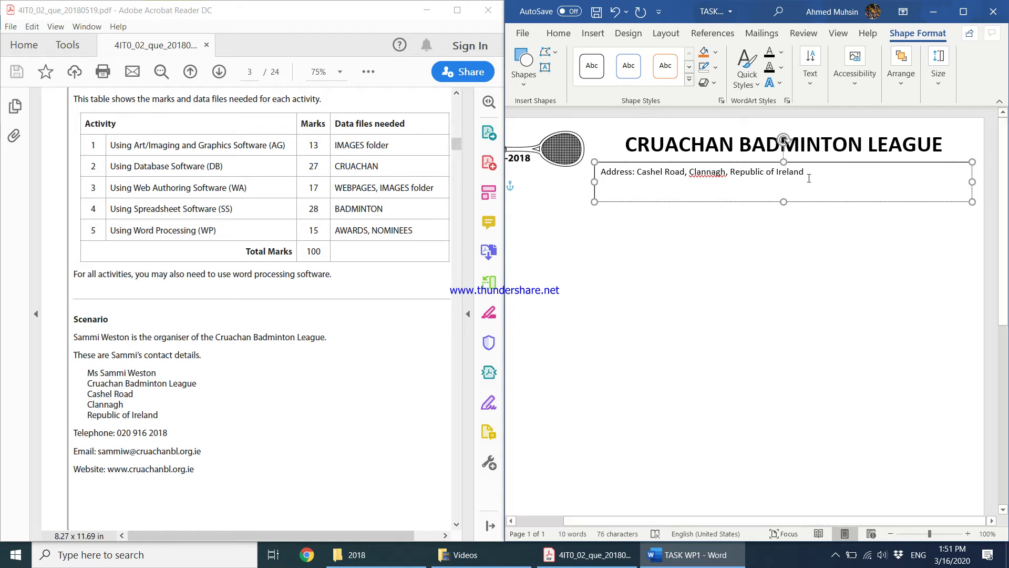
{"action": "key", "text": "Return"}
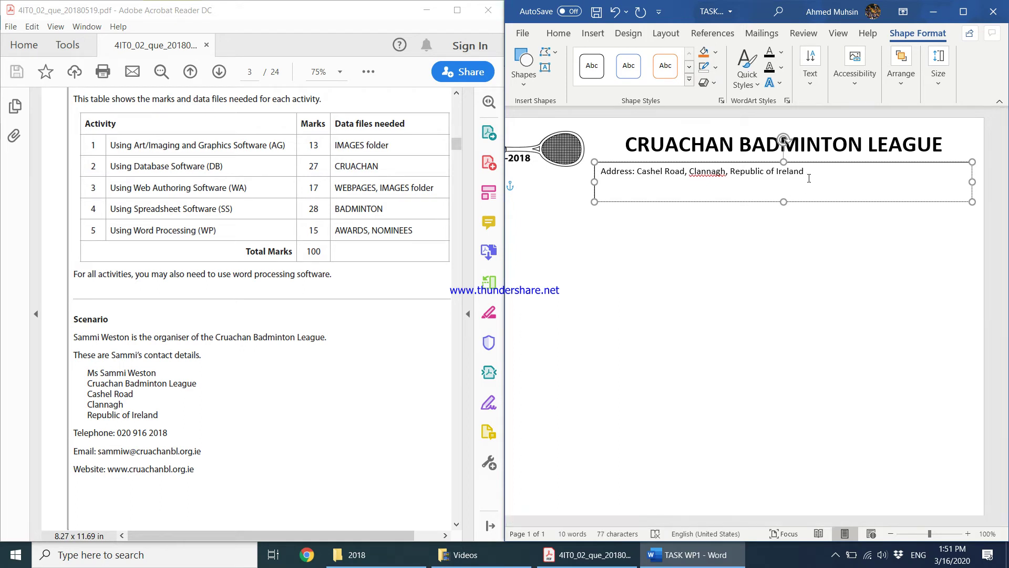
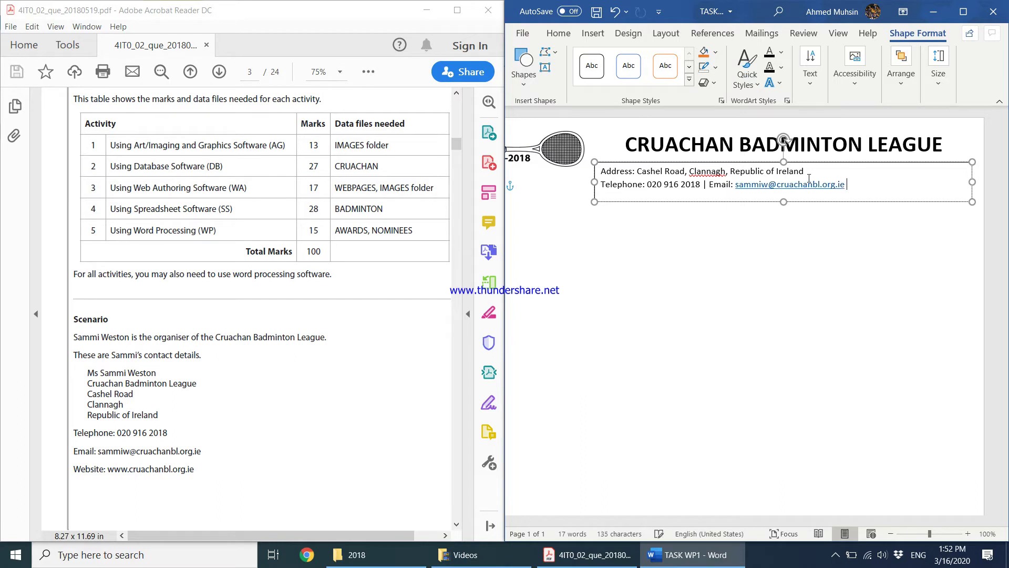
{"action": "type", "text": "| Webiste: www.cru"}
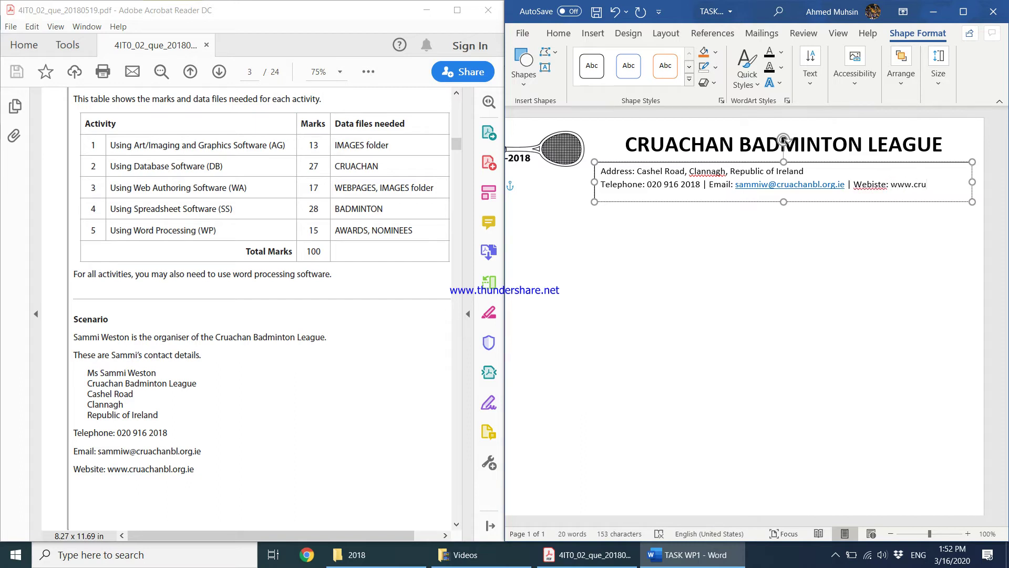
{"action": "type", "text": "achanbl.org.ie"}
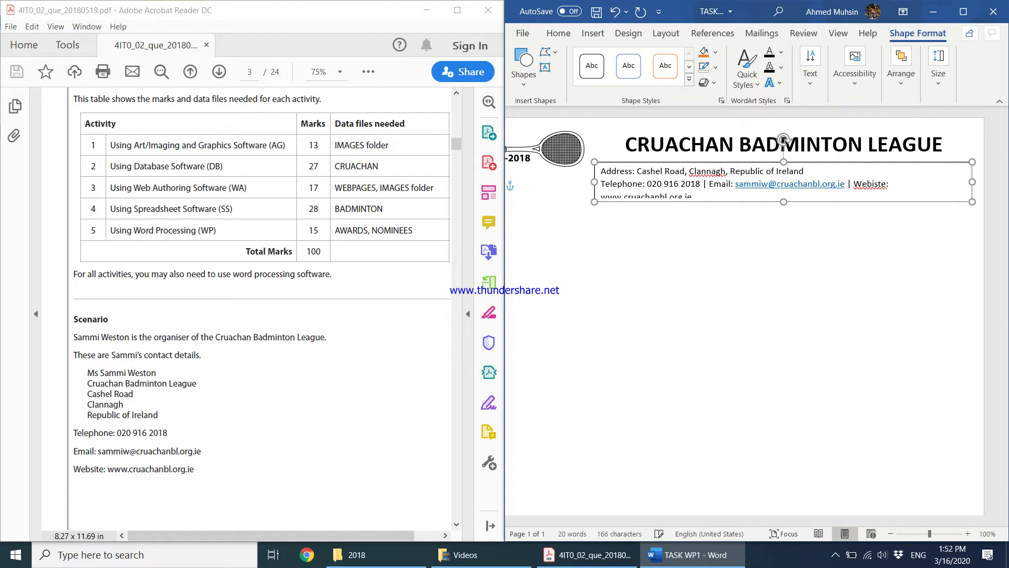
Maximise Word and make the contact details centred, bold and 9 pt
{"action": "left_click", "coordinate": [963, 12]}
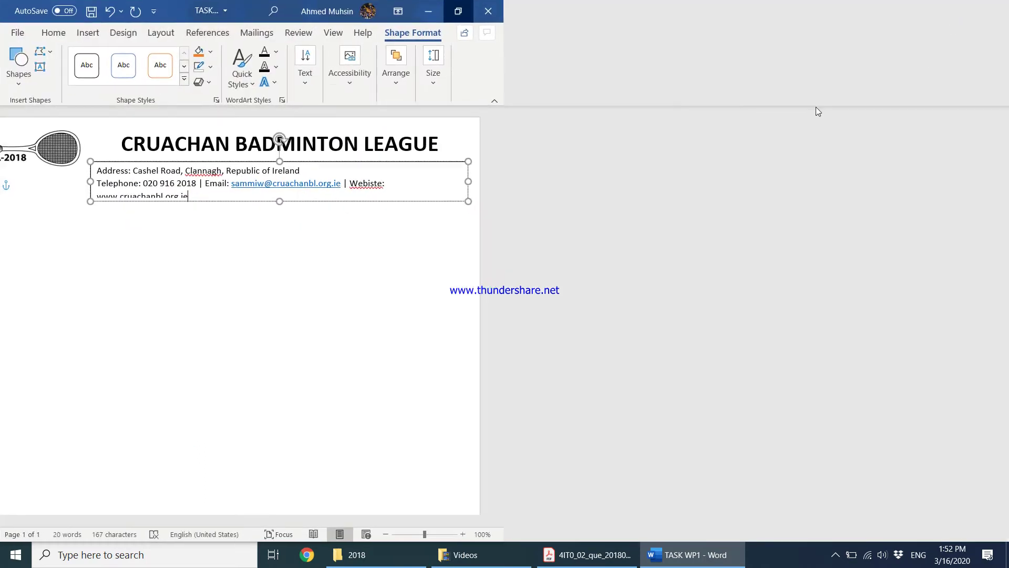
{"action": "left_click_drag", "start_coordinate": [378, 172], "coordinate": [423, 200]}
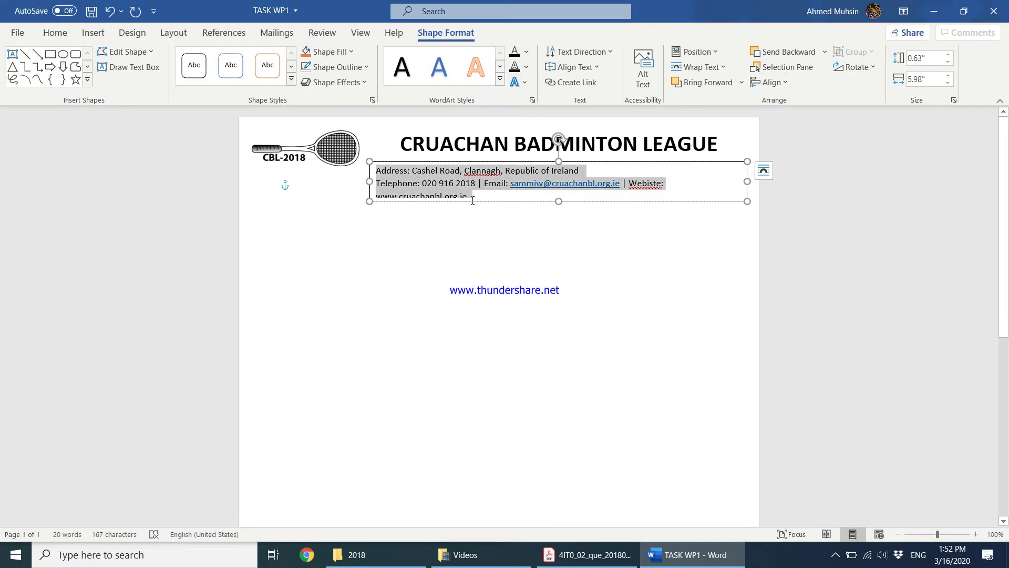
{"action": "left_click", "coordinate": [74, 35]}
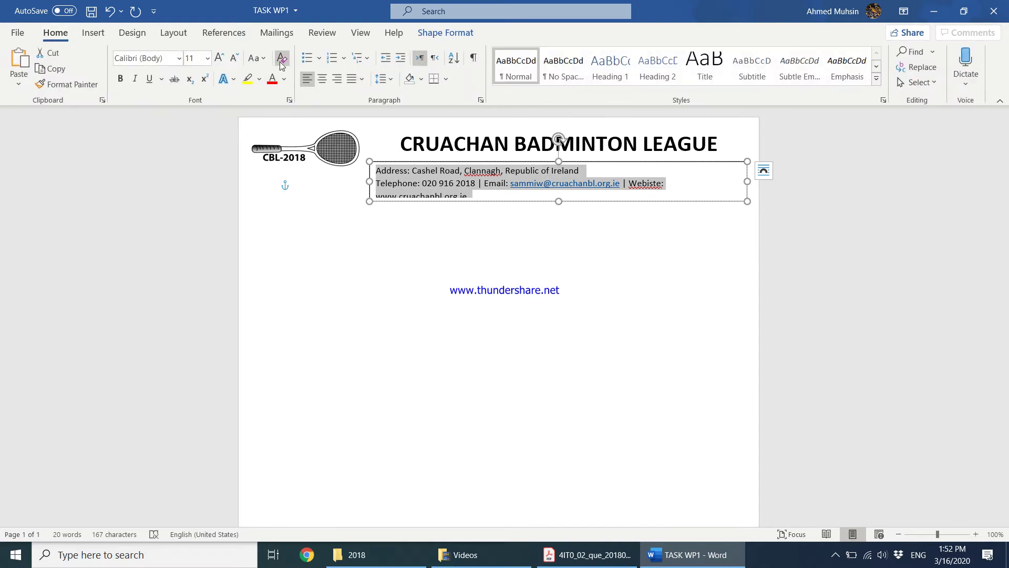
{"action": "left_click", "coordinate": [234, 62]}
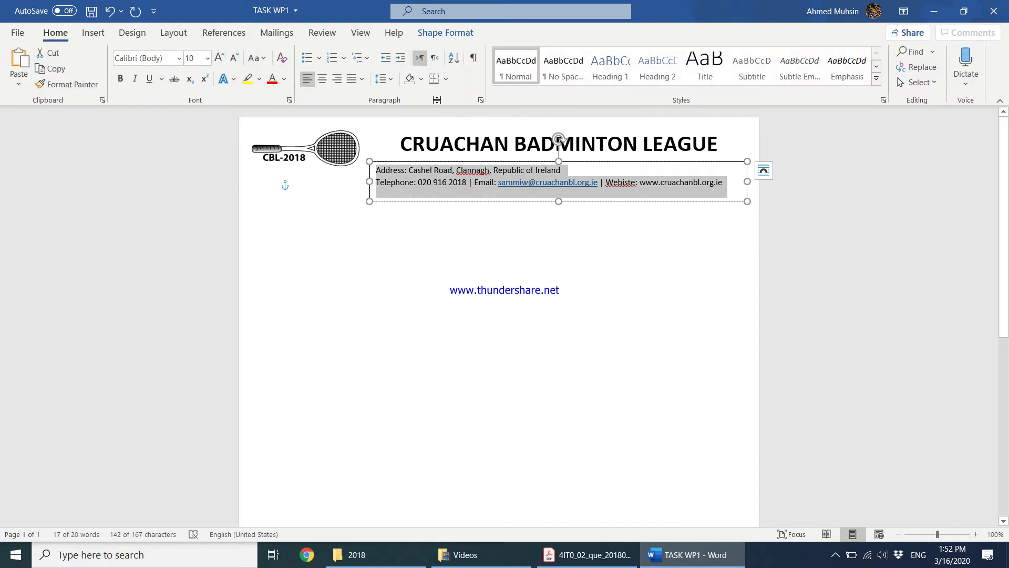
{"action": "left_click", "coordinate": [324, 80]}
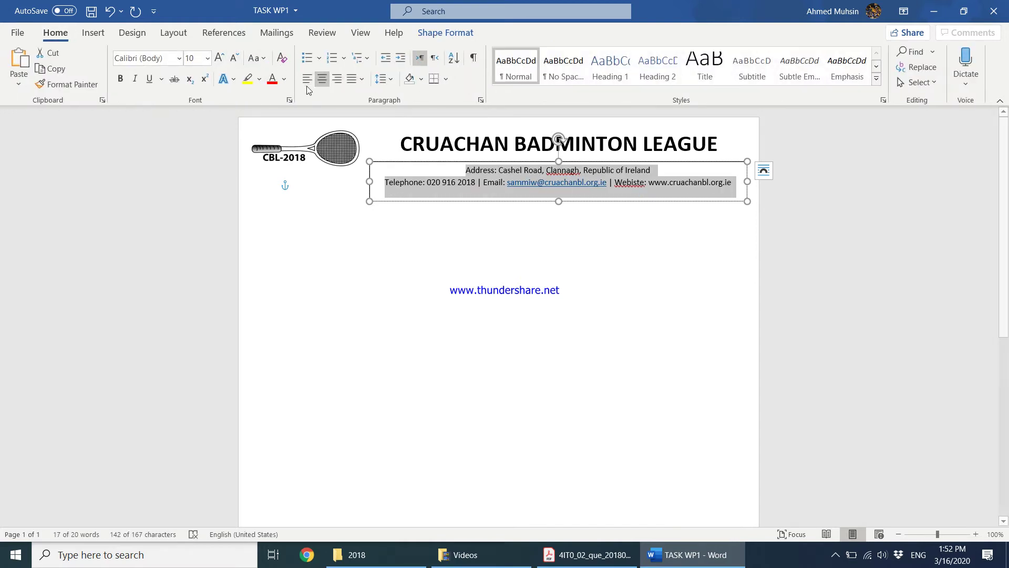
{"action": "left_click", "coordinate": [120, 79]}
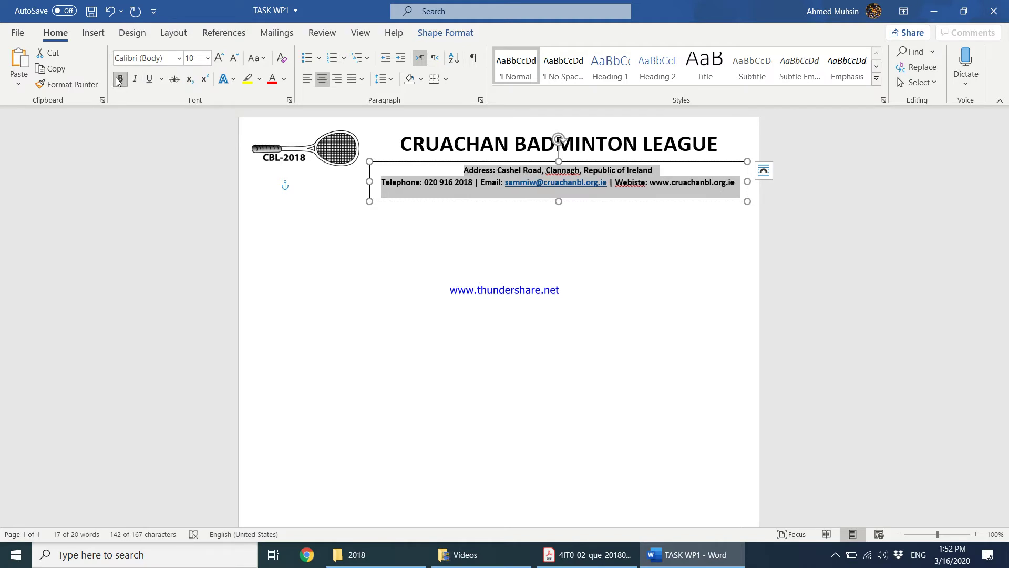
{"action": "left_click", "coordinate": [119, 79]}
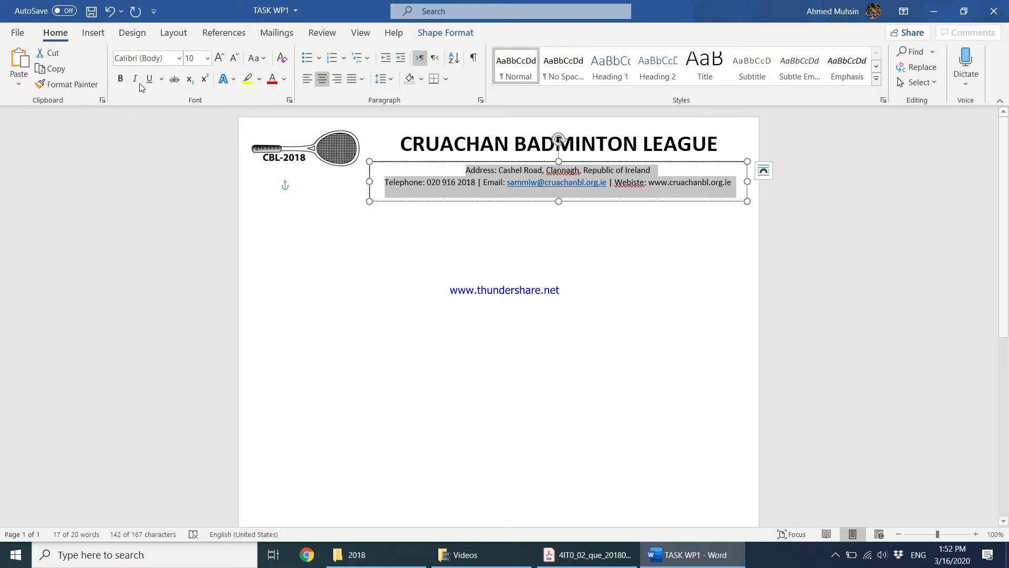
{"action": "left_click", "coordinate": [119, 79]}
{"action": "left_click", "coordinate": [234, 58]}
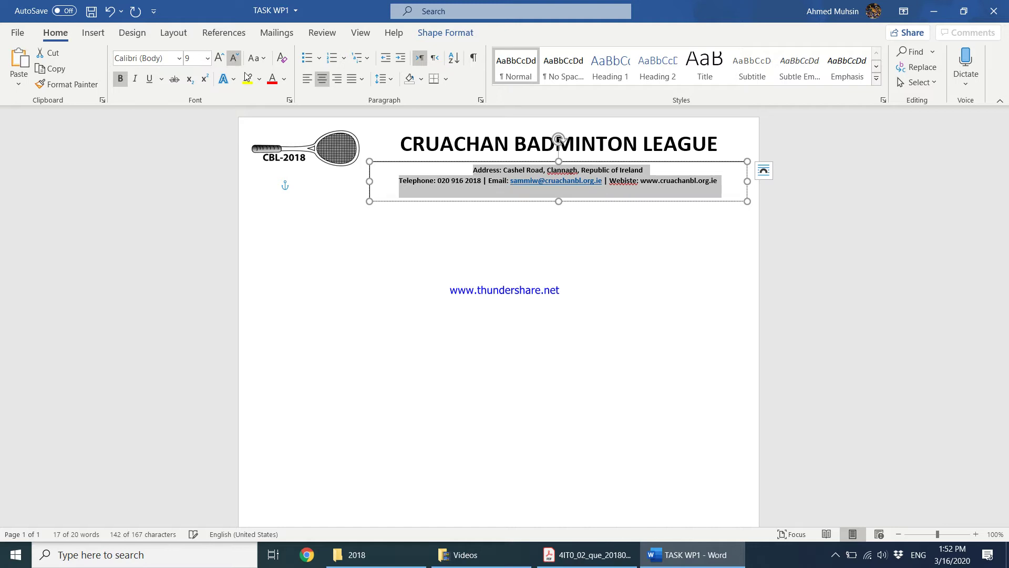
{"action": "left_click", "coordinate": [660, 243]}
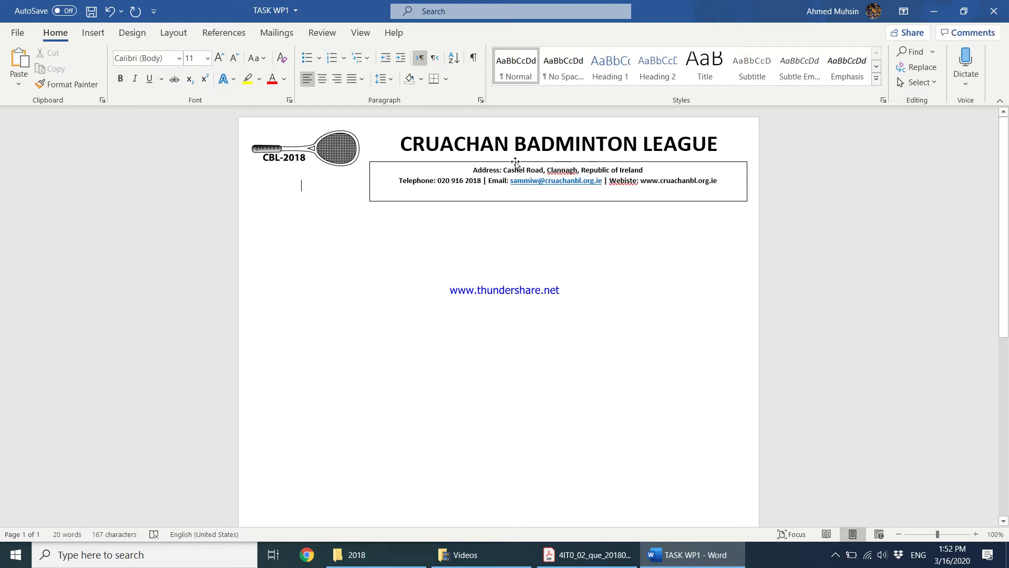
Set the contact-details box's Shape Outline to No Outline
{"action": "left_click", "coordinate": [516, 163]}
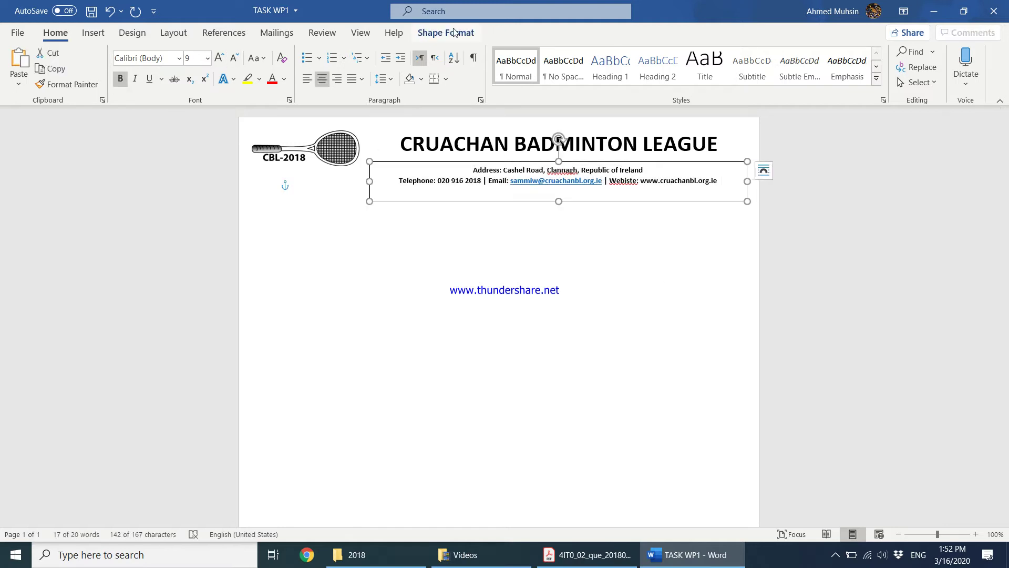
{"action": "left_click", "coordinate": [455, 32]}
{"action": "left_click", "coordinate": [332, 65]}
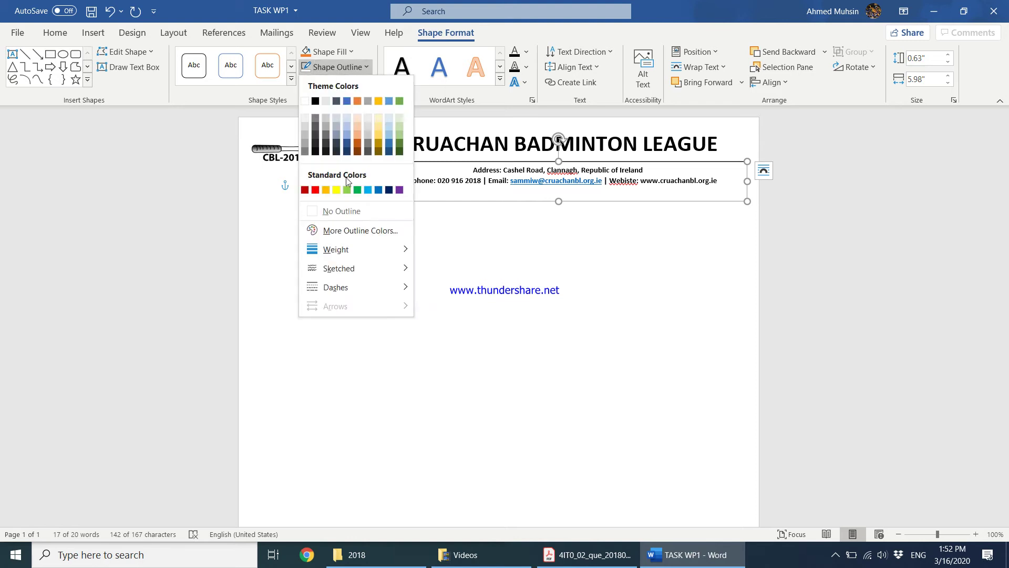
{"action": "left_click", "coordinate": [318, 211]}
{"action": "key", "text": "Escape"}
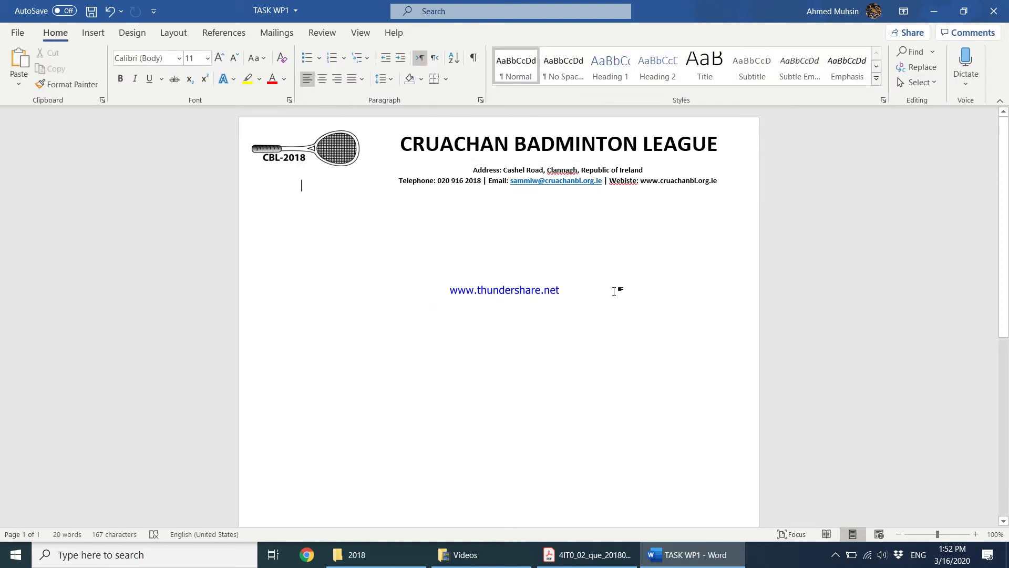
Correct the misspelt 'Webiste' to 'Website' in the contact details
{"action": "left_click", "coordinate": [625, 181]}
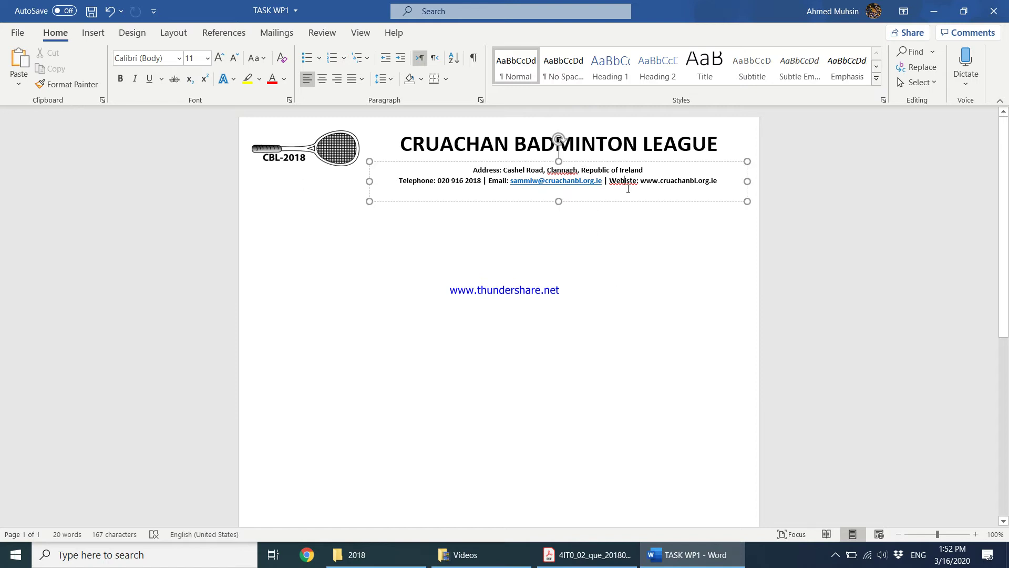
{"action": "key", "text": "BackSpace"}
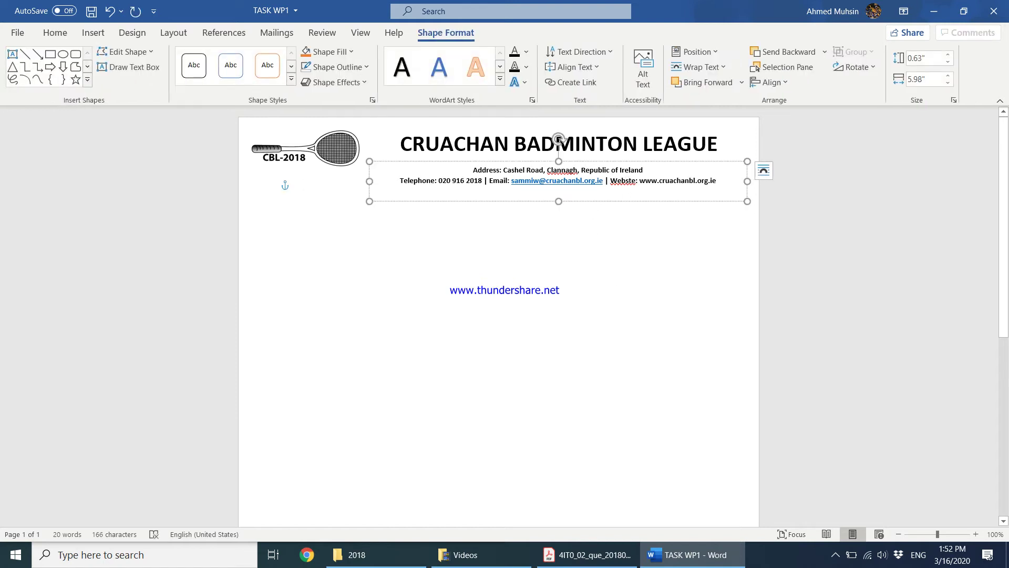
{"action": "type", "text": "i"}
{"action": "key", "text": "Escape"}
{"action": "key", "text": "Escape"}
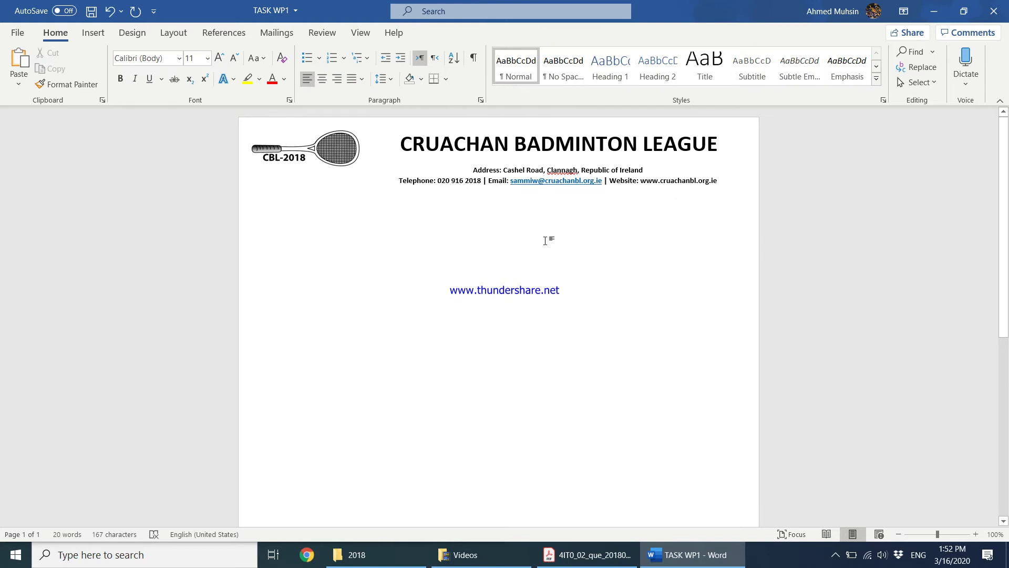
Maximise the PDF question paper and read through the Task WP1 instructions
{"action": "left_click", "coordinate": [581, 559]}
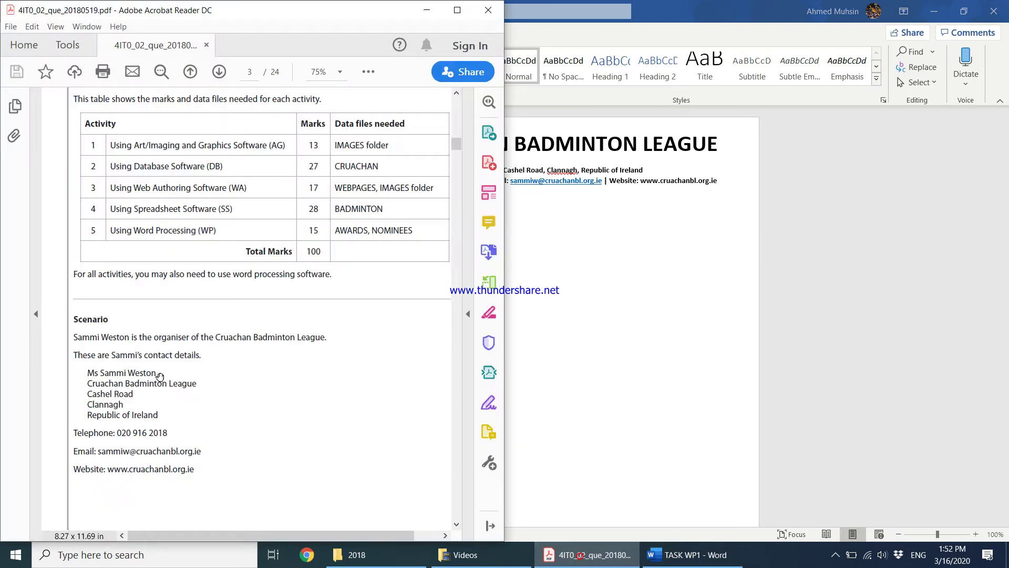
{"action": "left_click", "coordinate": [465, 11]}
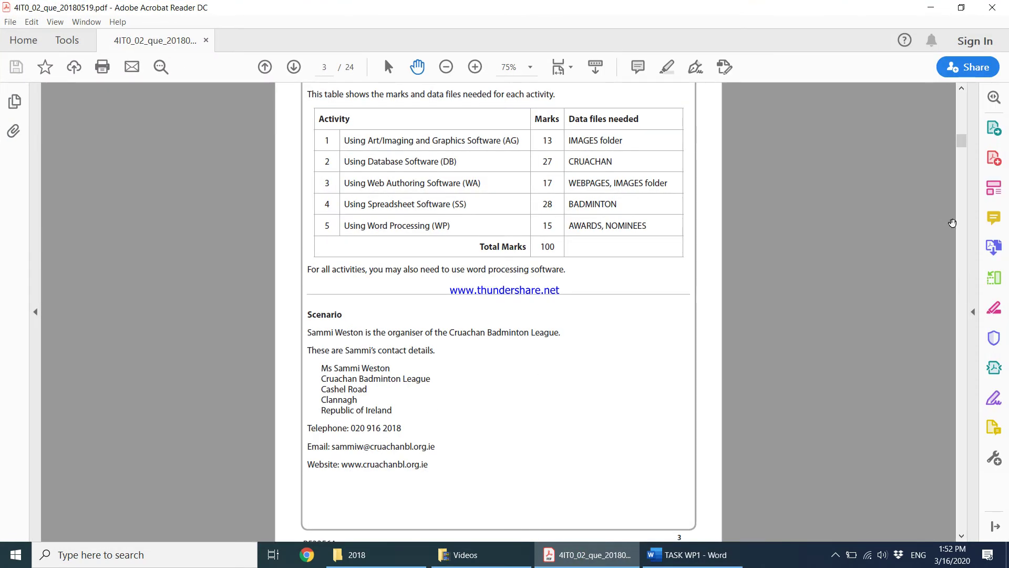
{"action": "scroll", "coordinate": [969, 222], "scroll_direction": "down", "scroll_amount": 10}
{"action": "left_click_drag", "start_coordinate": [961, 190], "coordinate": [954, 485]}
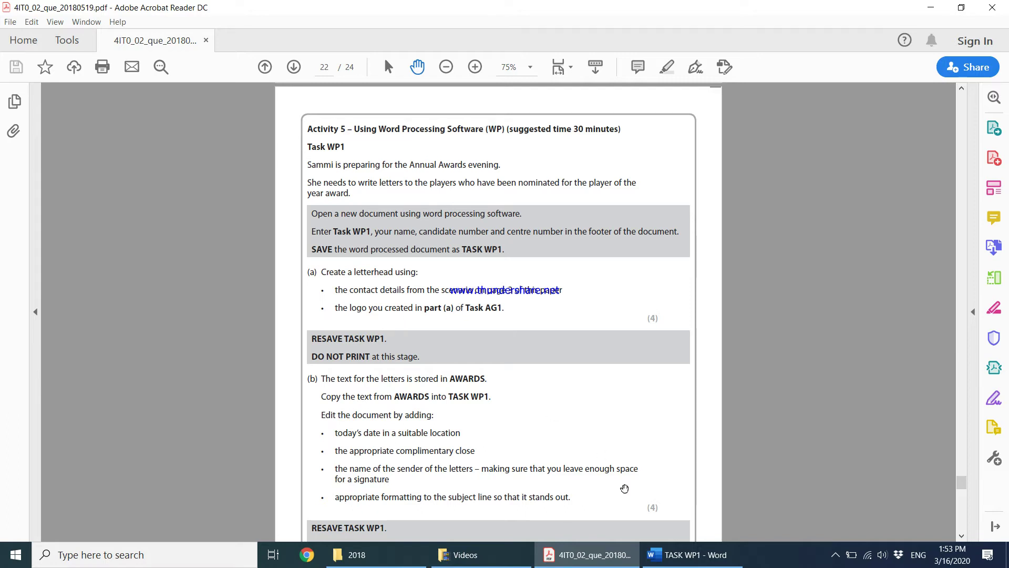
Save TASK WP1, check the instructions further, then open AWARDS from the 2018 folder
{"action": "left_click", "coordinate": [688, 555]}
{"action": "left_click", "coordinate": [92, 11]}
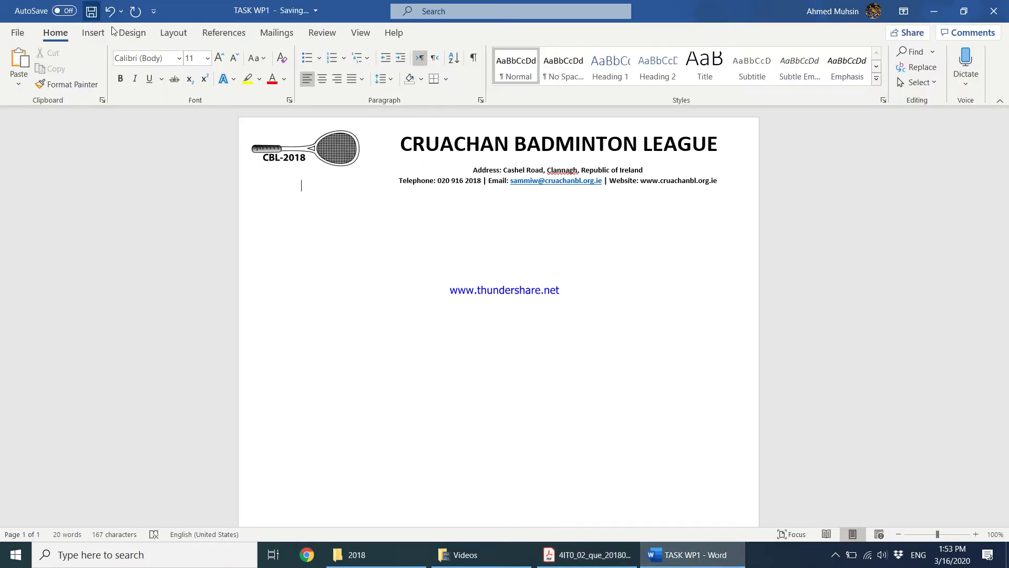
{"action": "left_click", "coordinate": [605, 556]}
{"action": "scroll", "coordinate": [441, 380], "scroll_direction": "down", "scroll_amount": 1}
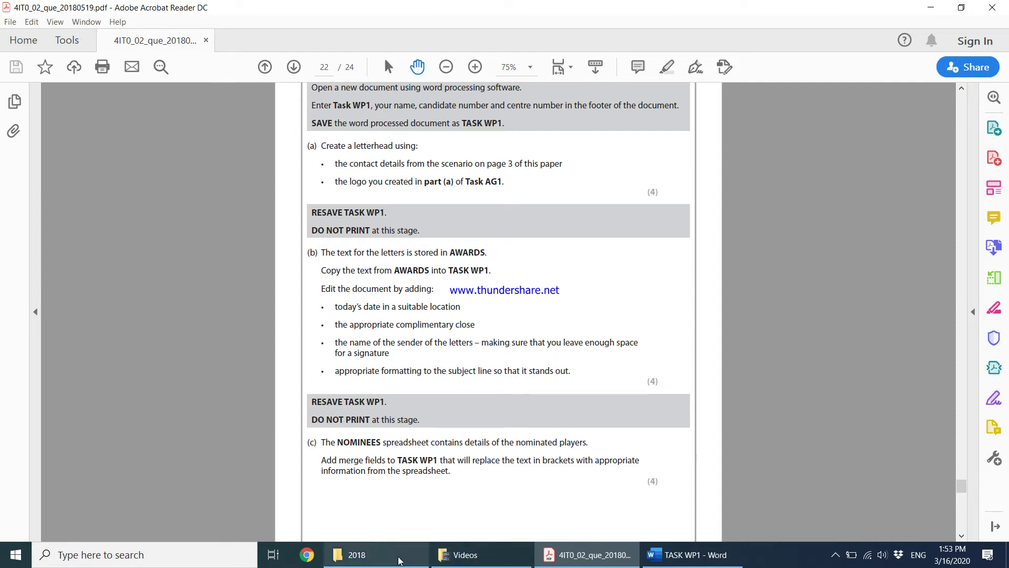
{"action": "left_click", "coordinate": [358, 555]}
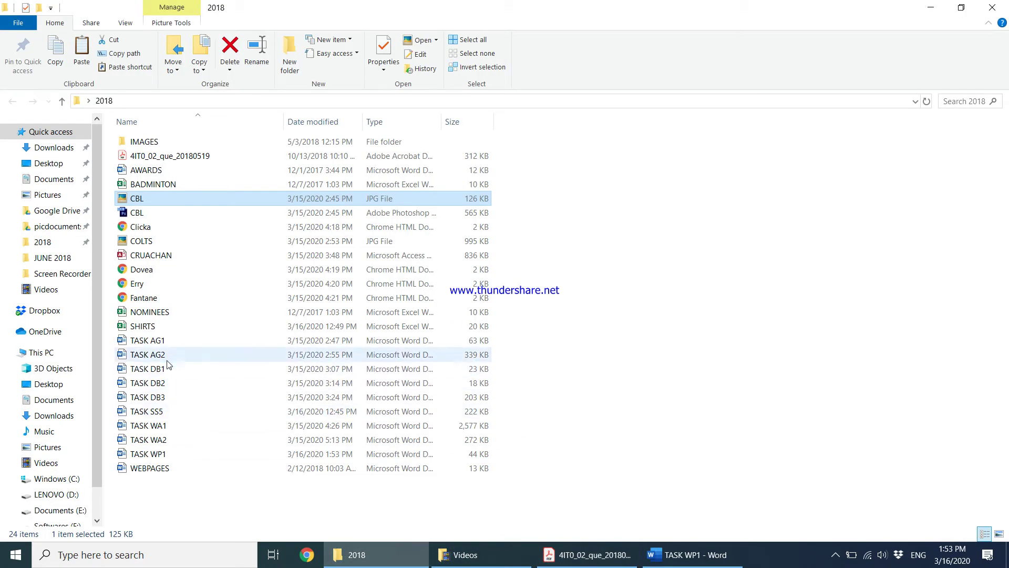
{"action": "double_click", "coordinate": [162, 171]}
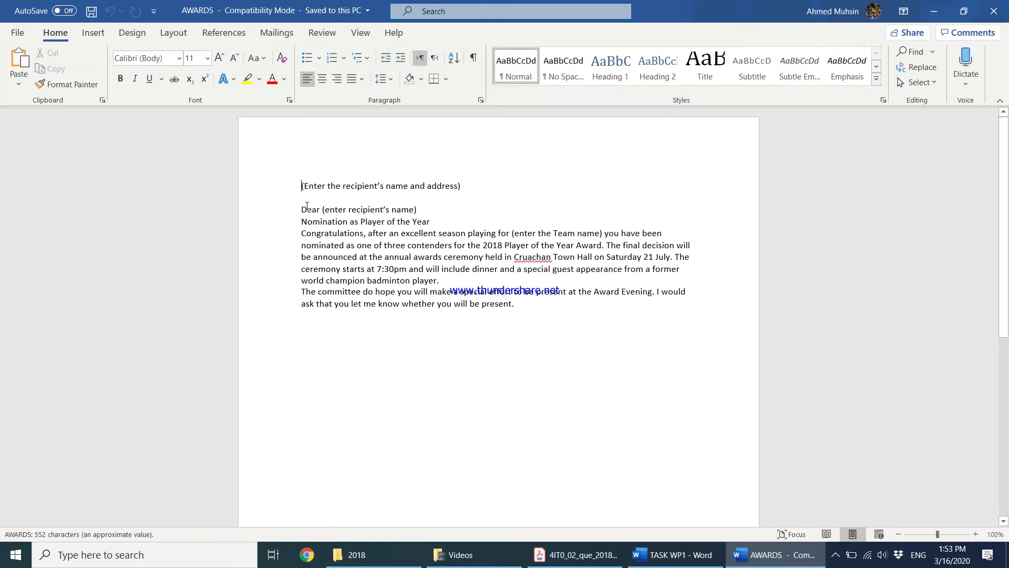
Select the AWARDS letter text and place the caret on the empty line below the TASK WP1 letterhead
{"action": "left_click_drag", "start_coordinate": [299, 188], "coordinate": [522, 310]}
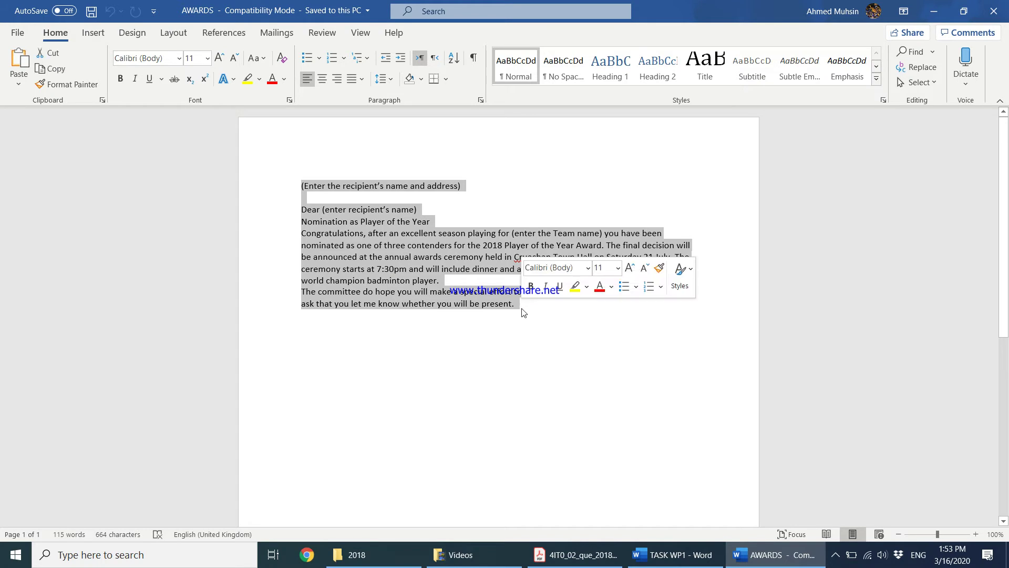
{"action": "left_click", "coordinate": [669, 556]}
{"action": "key", "text": "ctrl+z"}
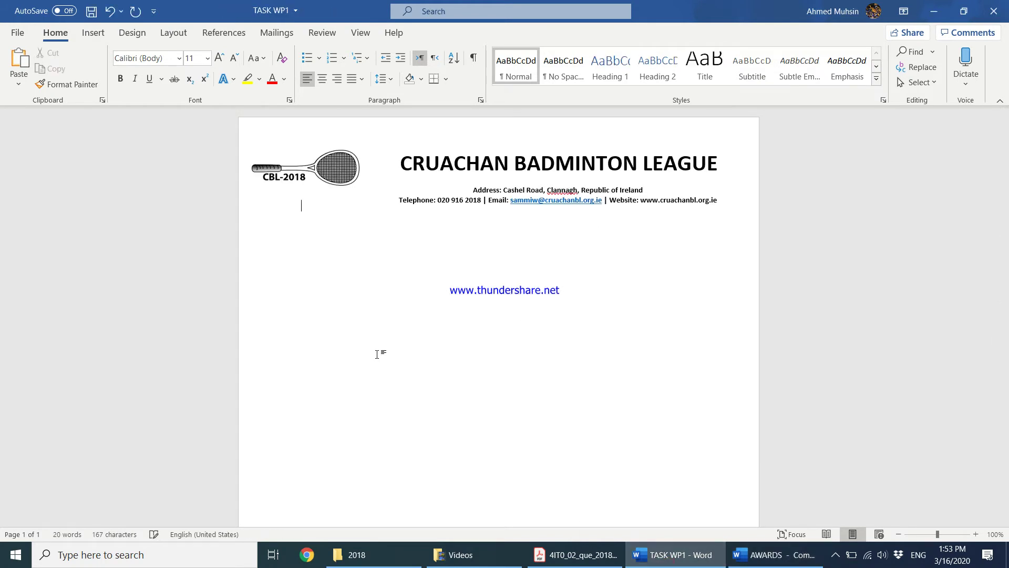
{"action": "left_click", "coordinate": [743, 189]}
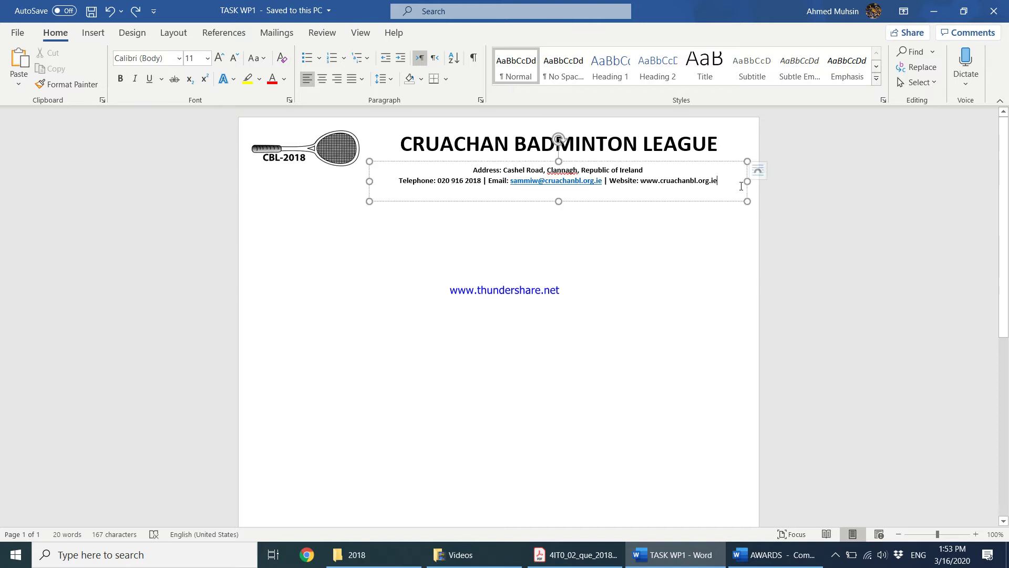
{"action": "left_click", "coordinate": [753, 194]}
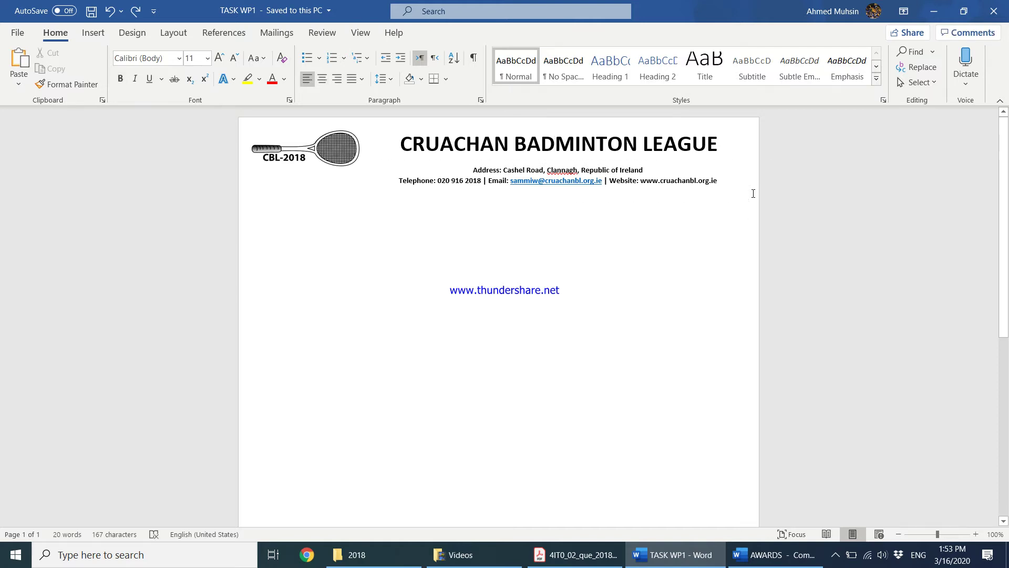
{"action": "double_click", "coordinate": [302, 222]}
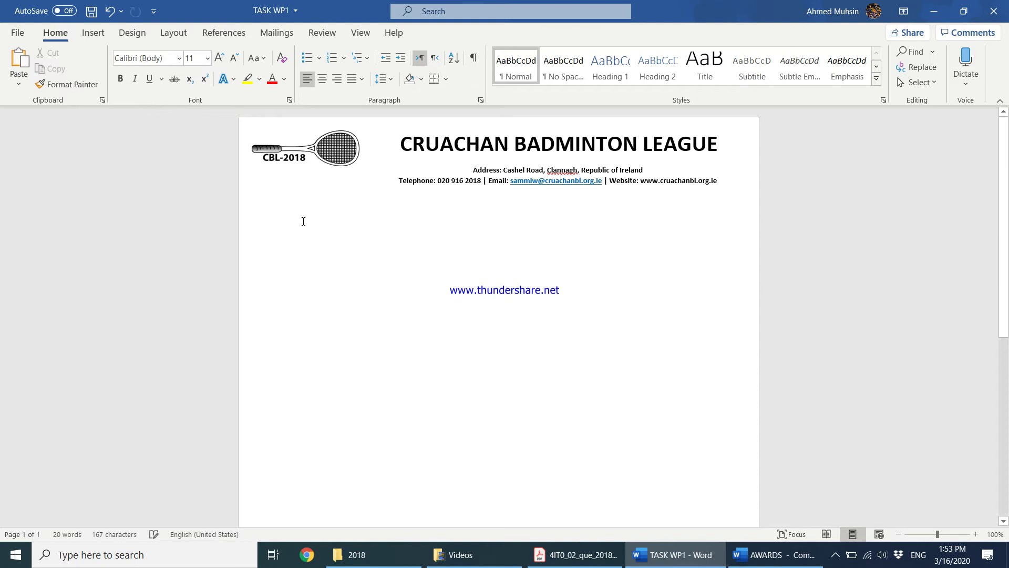
{"action": "key", "text": "ctrl+v"}
Copy the AWARDS text, paste it below the letterhead, and add a blank line
{"action": "left_click", "coordinate": [577, 562]}
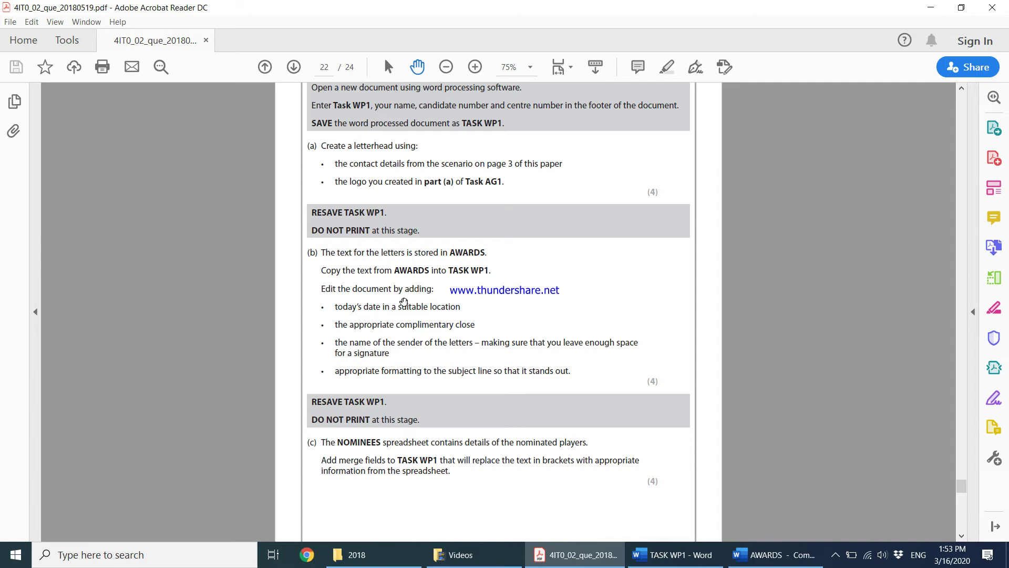
{"action": "left_click", "coordinate": [798, 557]}
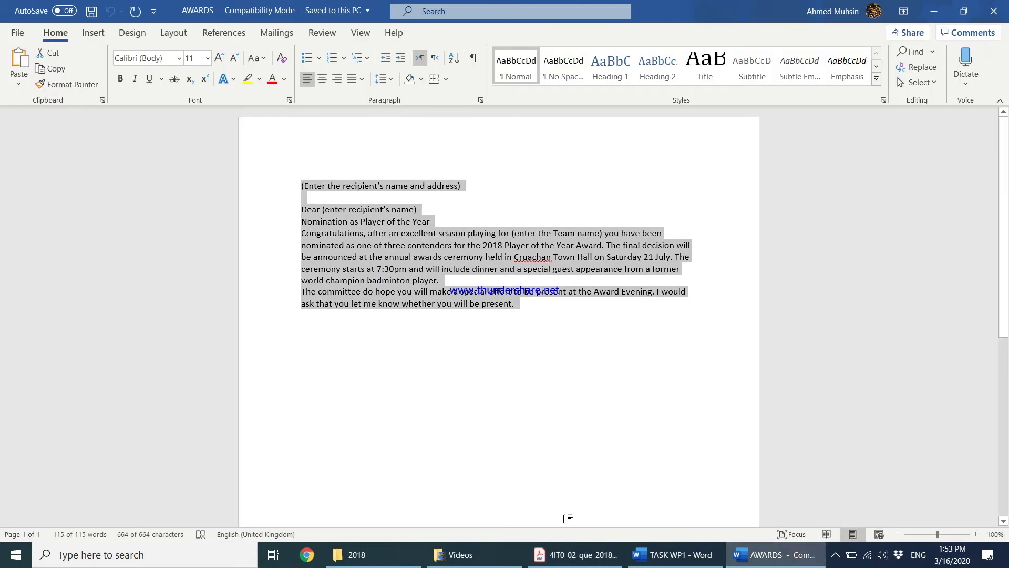
{"action": "key", "text": "ctrl+c"}
{"action": "left_click", "coordinate": [673, 555]}
{"action": "key", "text": "ctrl+v"}
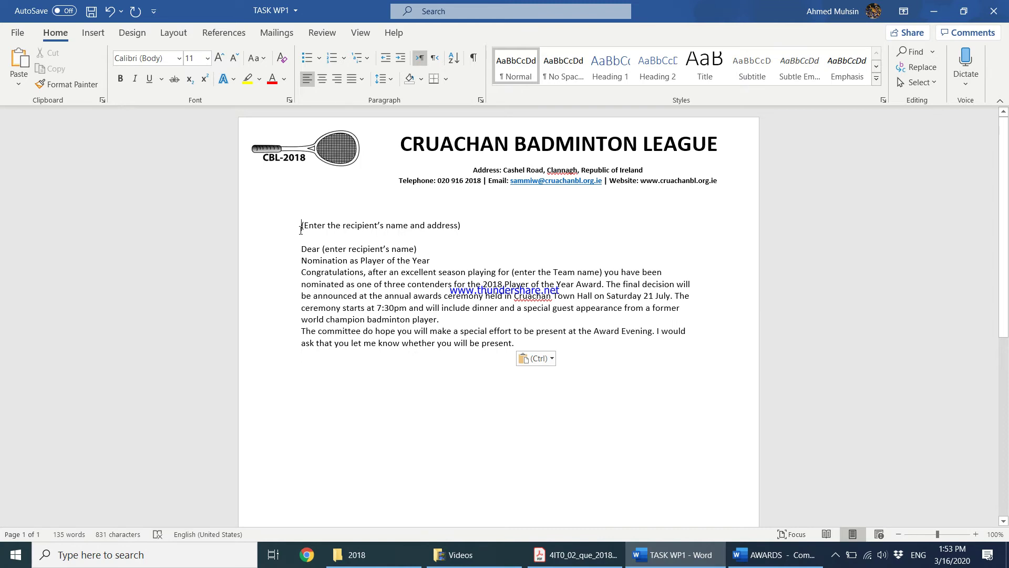
{"action": "key", "text": "Return"}
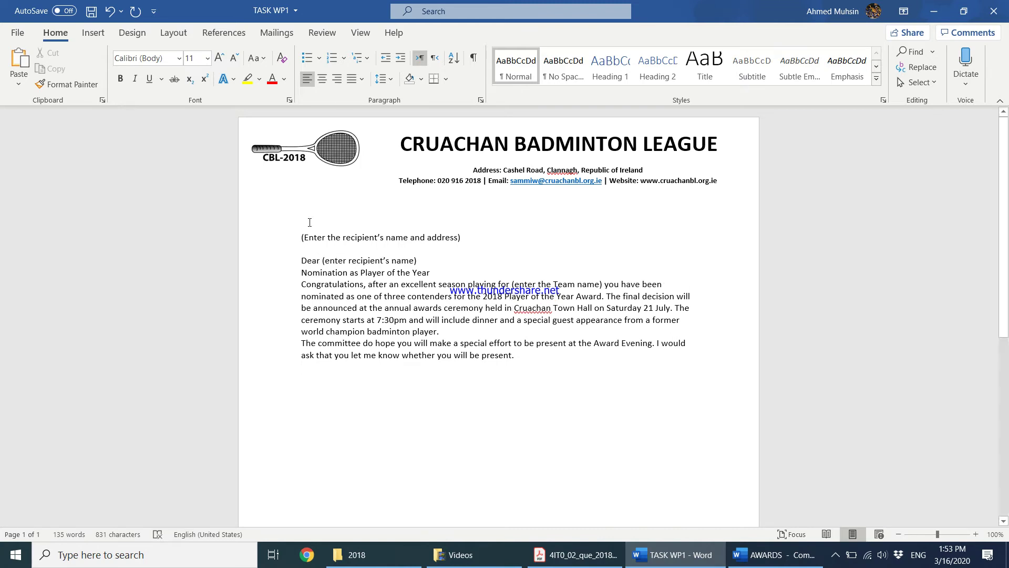
Insert the right-aligned date 'Monday, March 16, 2020' with Update automatically turned off
{"action": "left_click", "coordinate": [337, 82]}
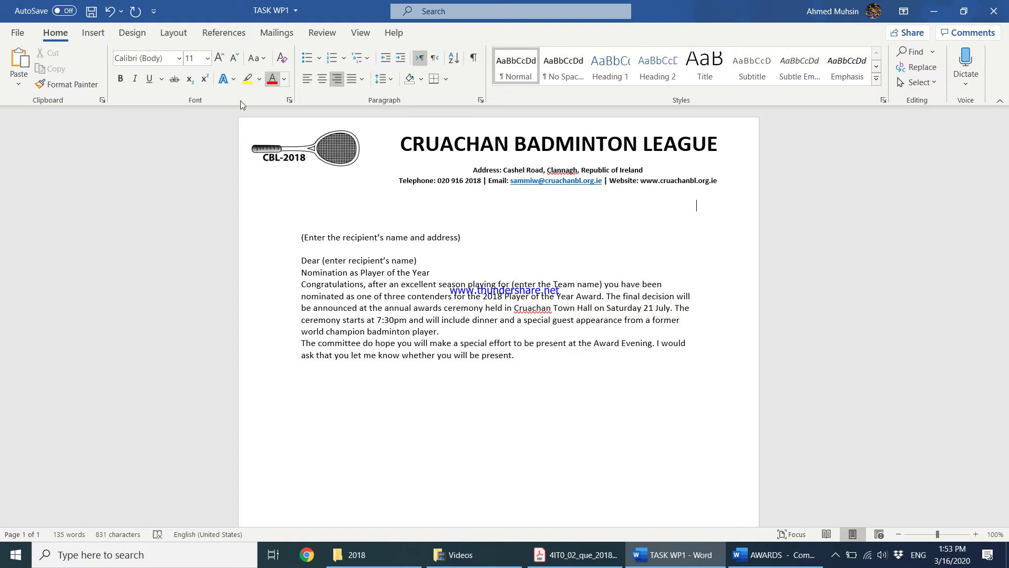
{"action": "left_click", "coordinate": [89, 32]}
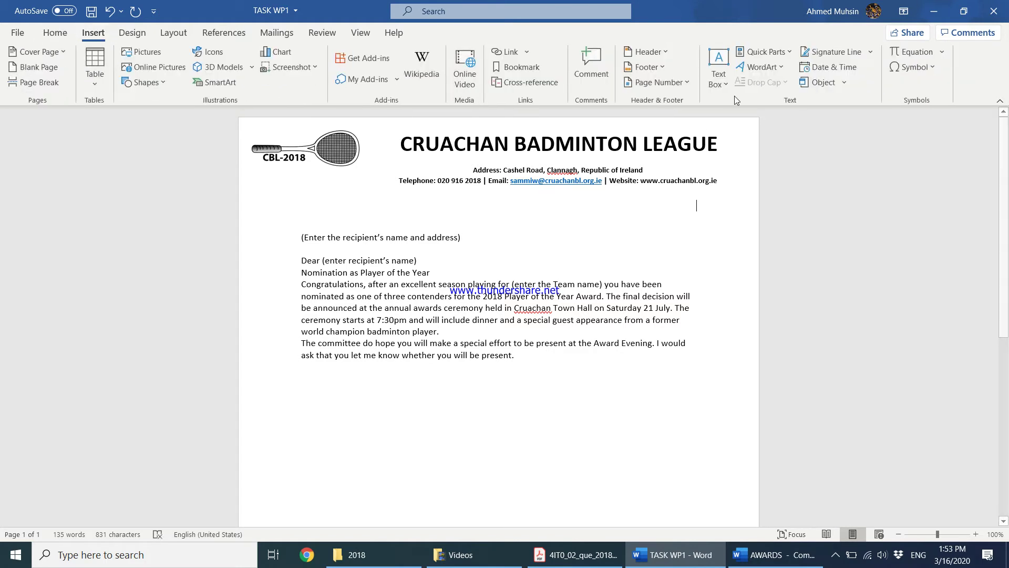
{"action": "left_click", "coordinate": [820, 72]}
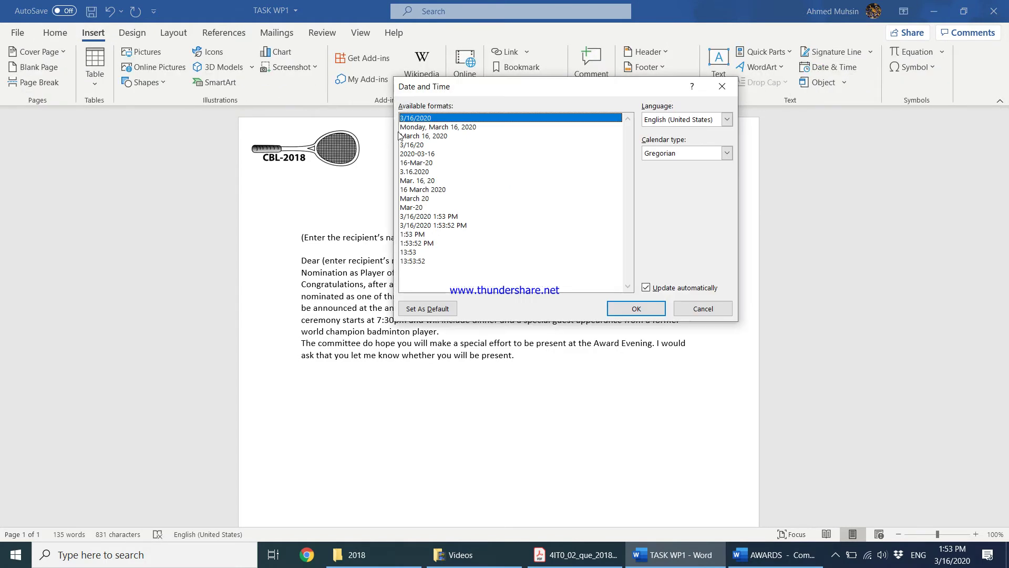
{"action": "left_click", "coordinate": [436, 128]}
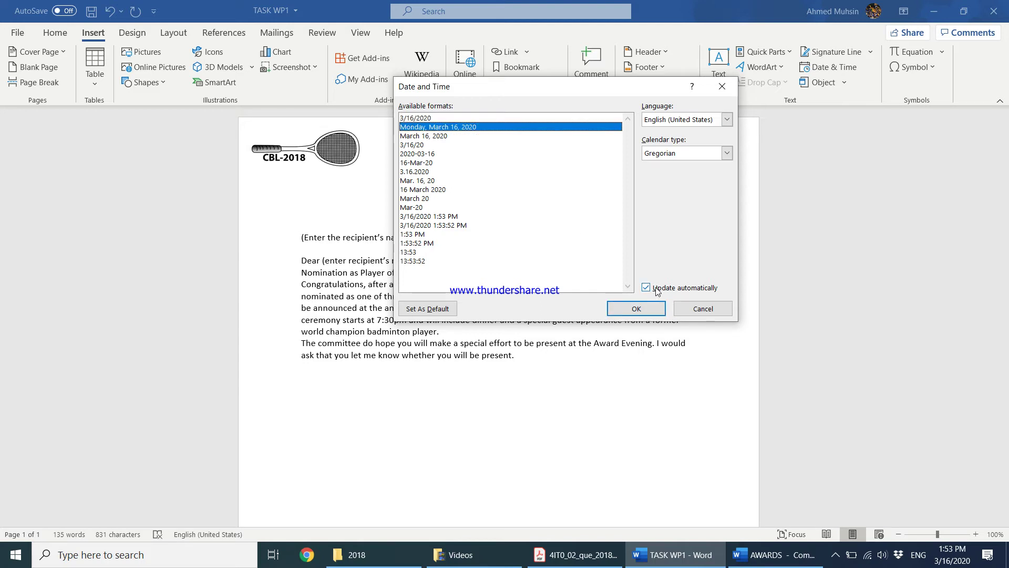
{"action": "left_click", "coordinate": [647, 289]}
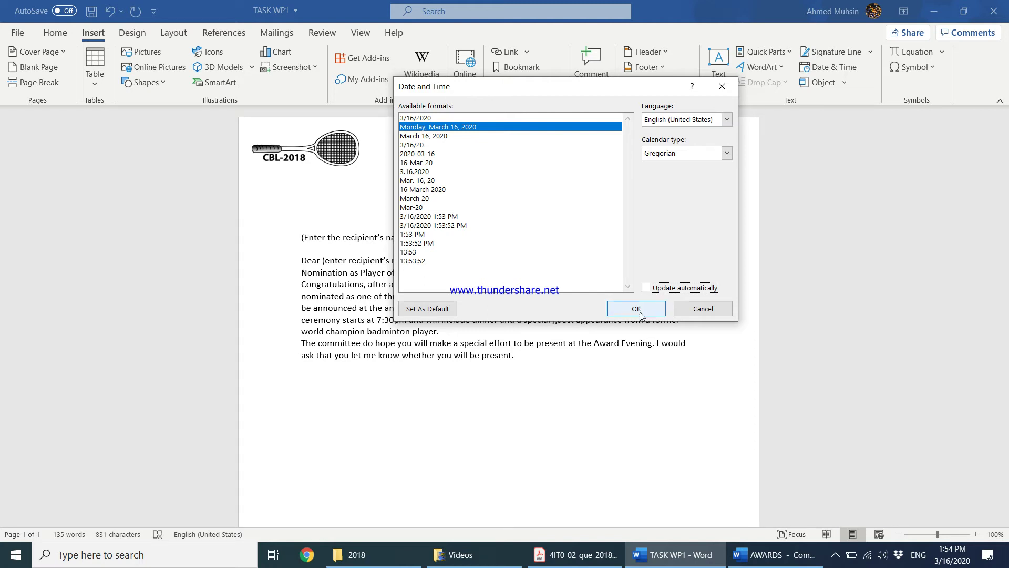
{"action": "left_click", "coordinate": [641, 308]}
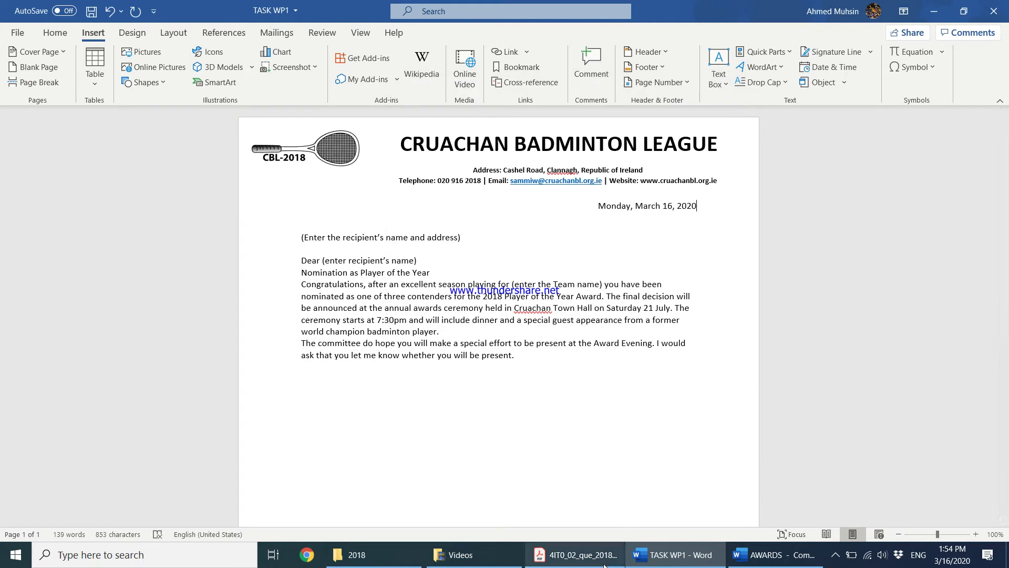
After the last paragraph, add the complimentary close 'Your faithfully'
{"action": "left_click", "coordinate": [576, 554]}
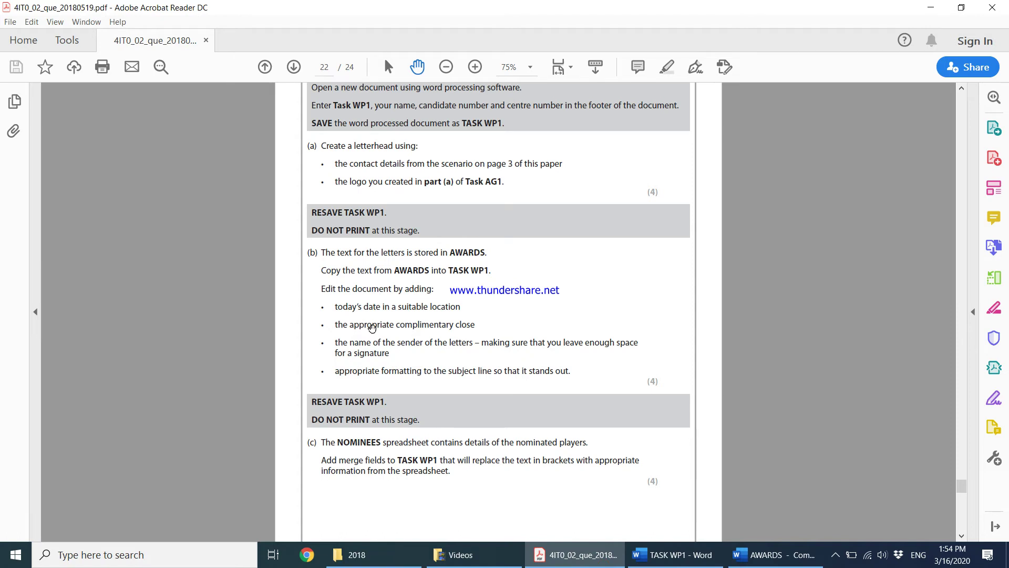
{"action": "left_click", "coordinate": [930, 7]}
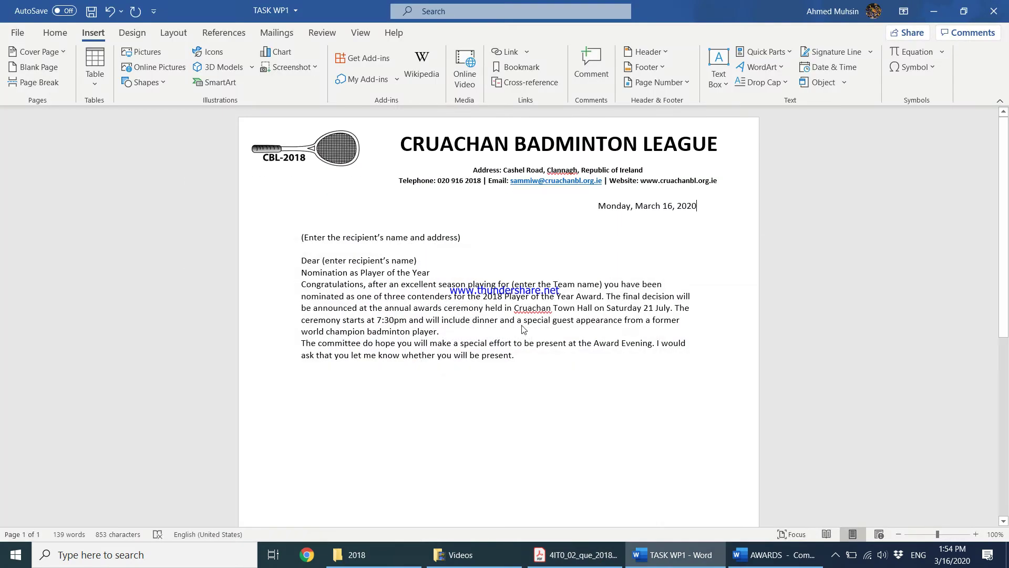
{"action": "key", "text": "Return"}
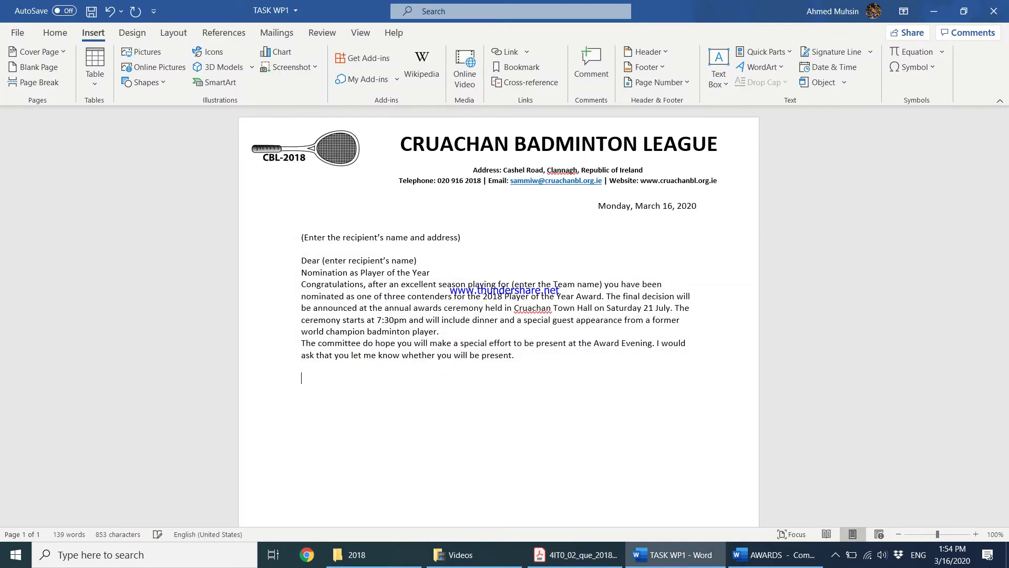
{"action": "type", "text": "Your faithfully"}
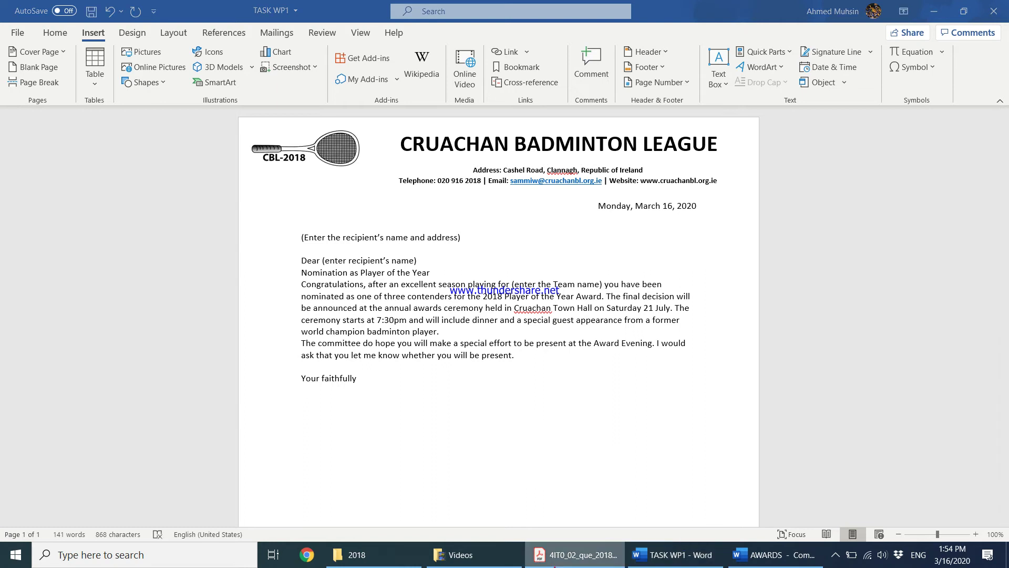
Add a short underscore signature line, undoing the automatic full-width border
{"action": "left_click", "coordinate": [576, 555]}
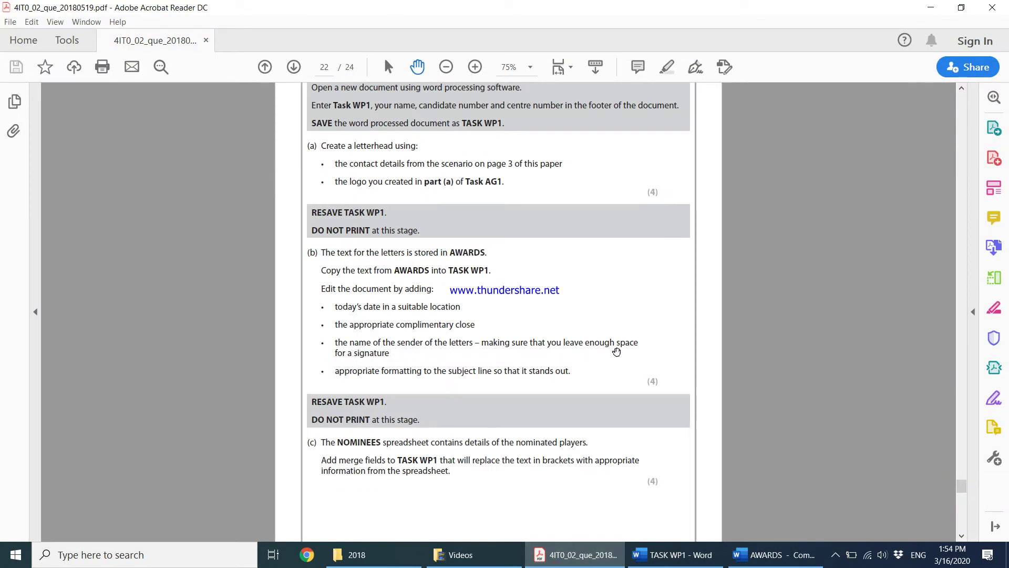
{"action": "left_click", "coordinate": [921, 9]}
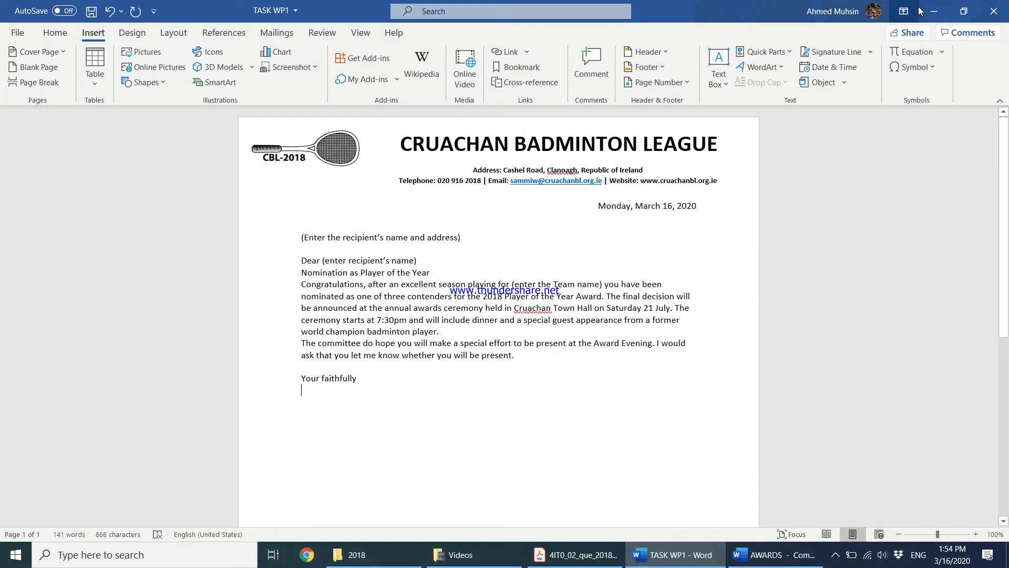
{"action": "type", "text": "_"}
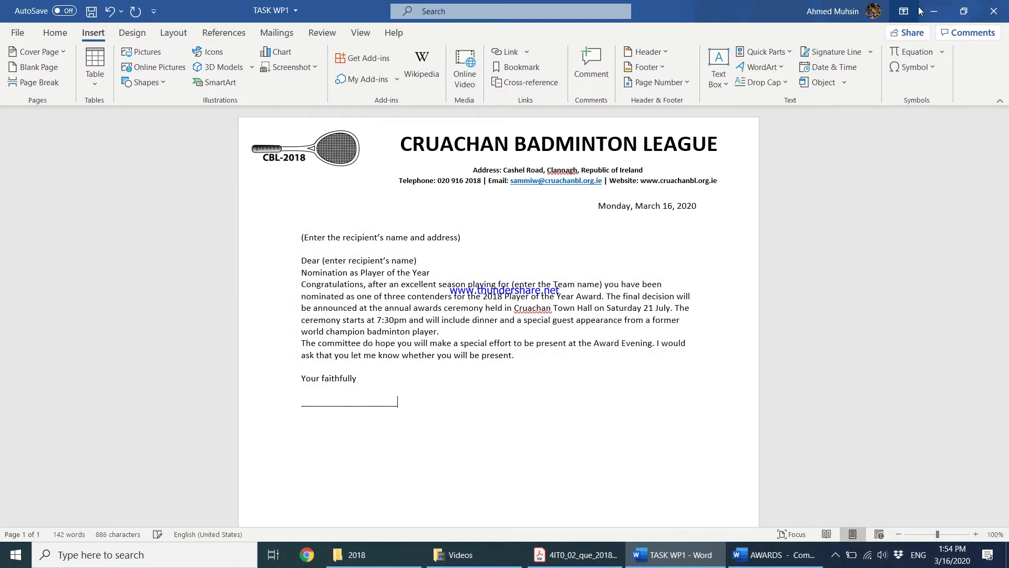
{"action": "type", "text": "_________________"}
{"action": "key", "text": "Return"}
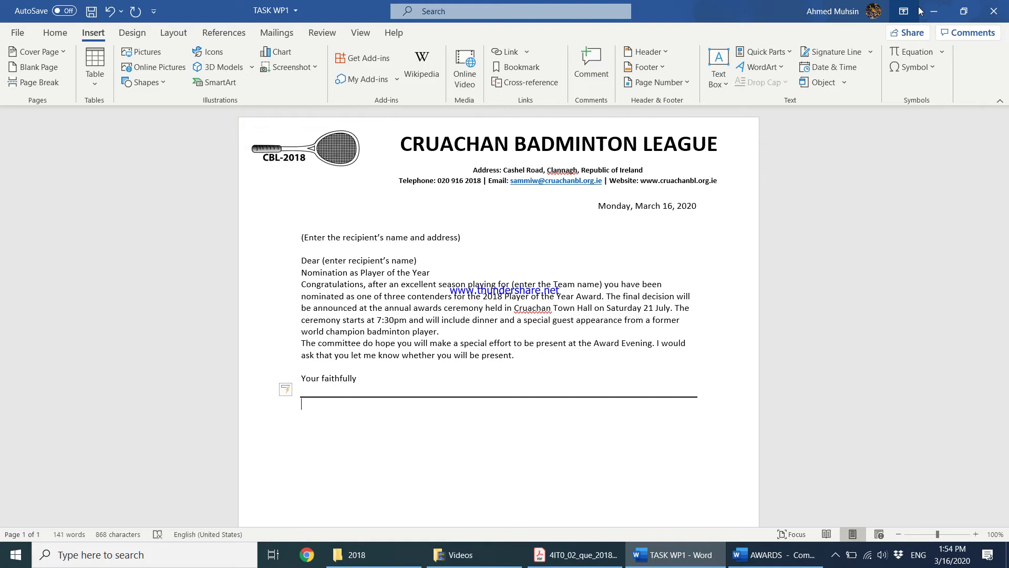
{"action": "key", "text": "ctrl+z"}
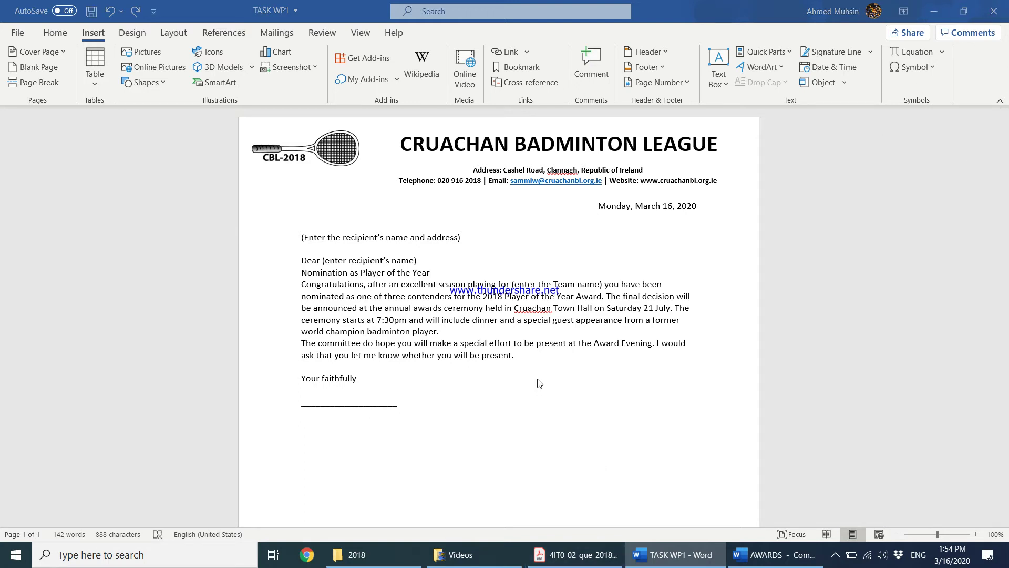
Under the signature line, enter the sender's name and 'Organiser – Cruachan Badminton League'
{"action": "left_click", "coordinate": [578, 555]}
{"action": "scroll", "coordinate": [503, 330], "scroll_direction": "up", "scroll_amount": 3}
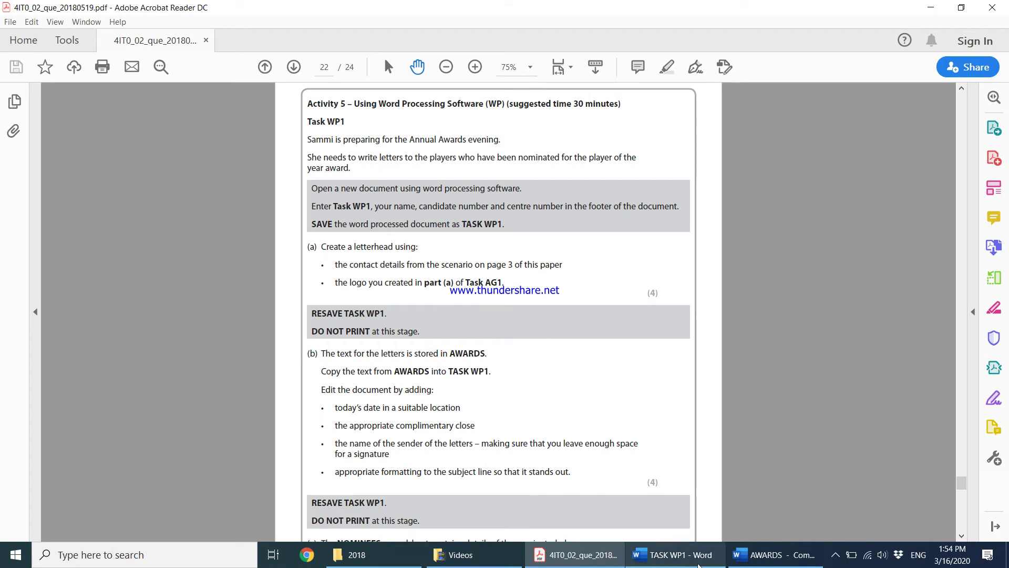
{"action": "left_click_drag", "start_coordinate": [962, 485], "coordinate": [958, 149]}
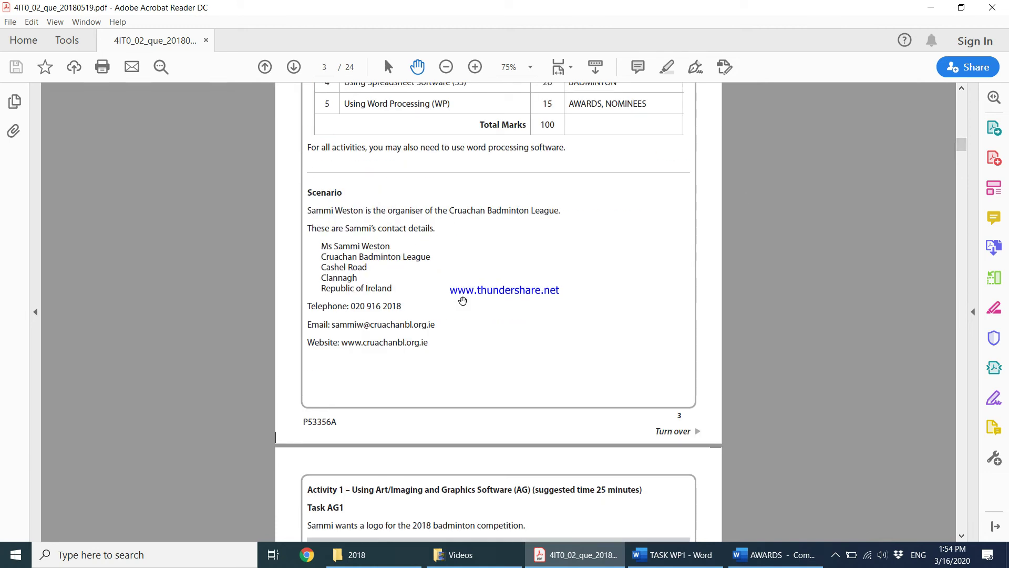
{"action": "key", "text": "alt+Tab"}
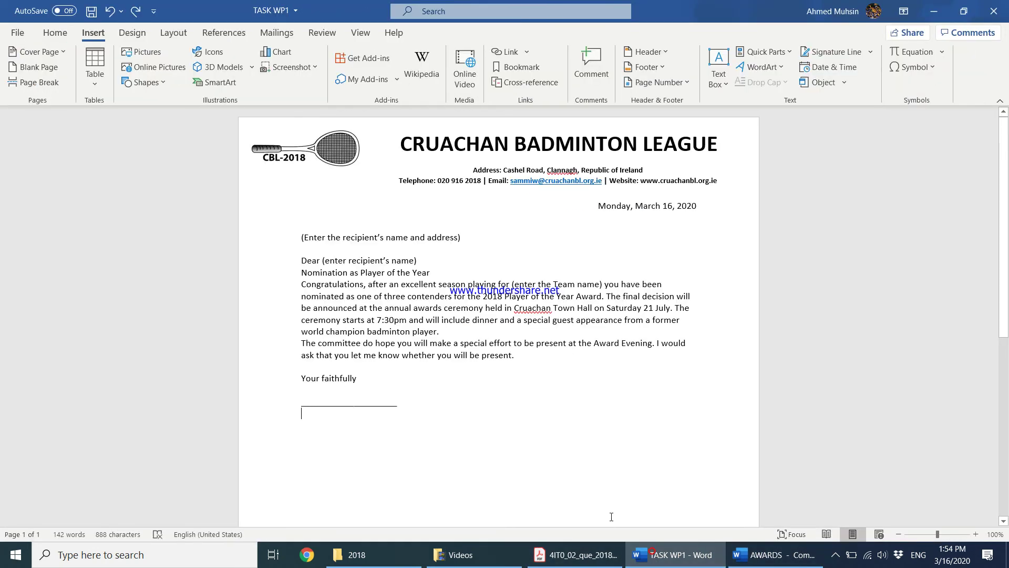
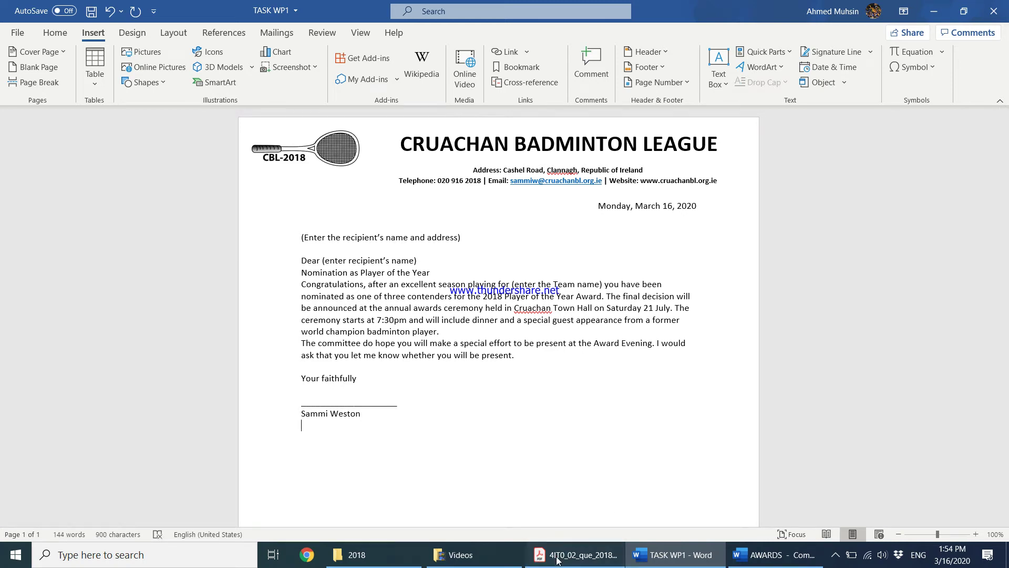
{"action": "left_click", "coordinate": [576, 555]}
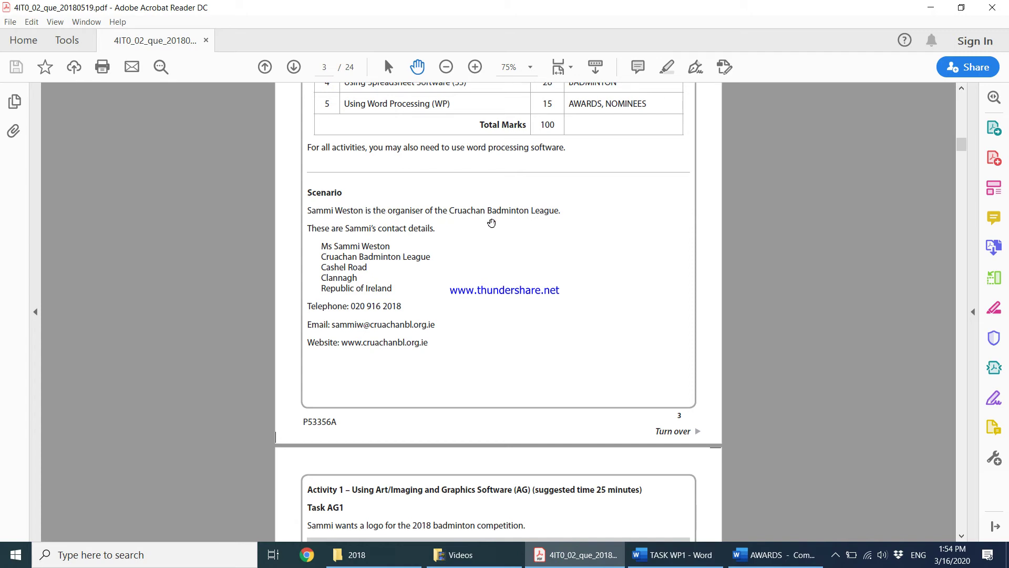
{"action": "left_click", "coordinate": [927, 16]}
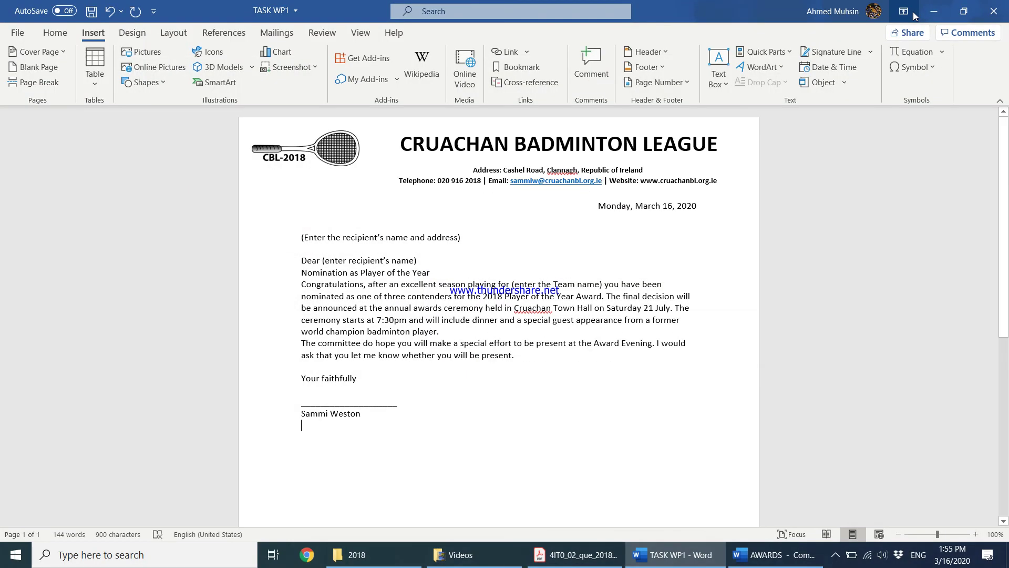
{"action": "type", "text": "Organiser - "}
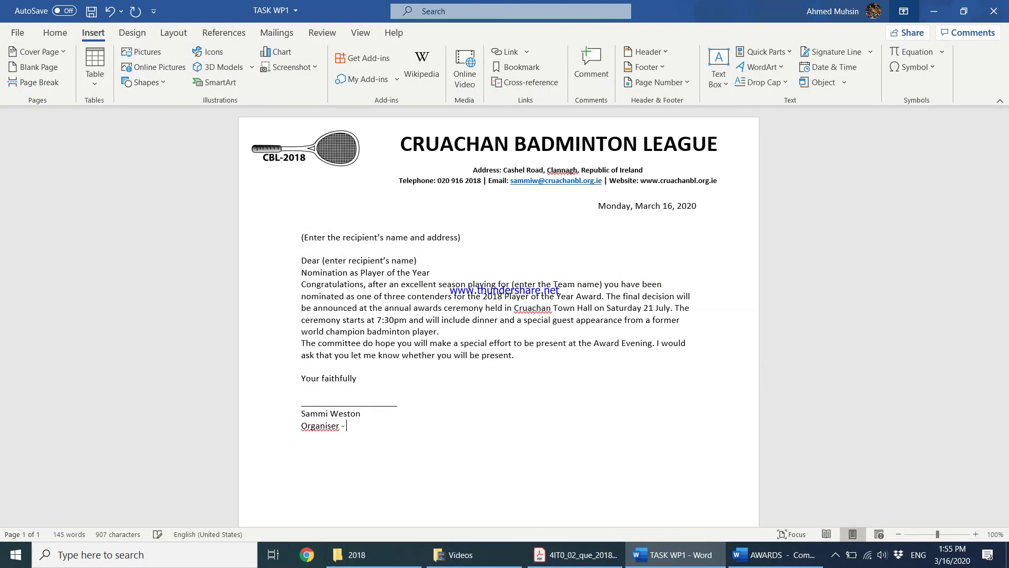
{"action": "type", "text": "Cruachan Badminton League"}
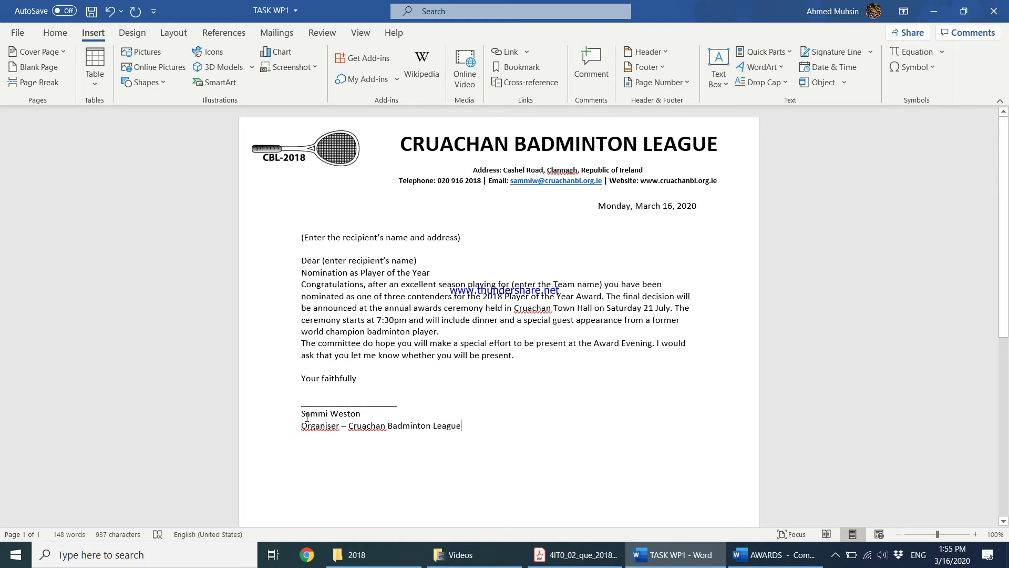
Bold the name and Organiser lines, then view the page 22 instructions in the exam paper
{"action": "left_click_drag", "start_coordinate": [311, 417], "coordinate": [466, 434]}
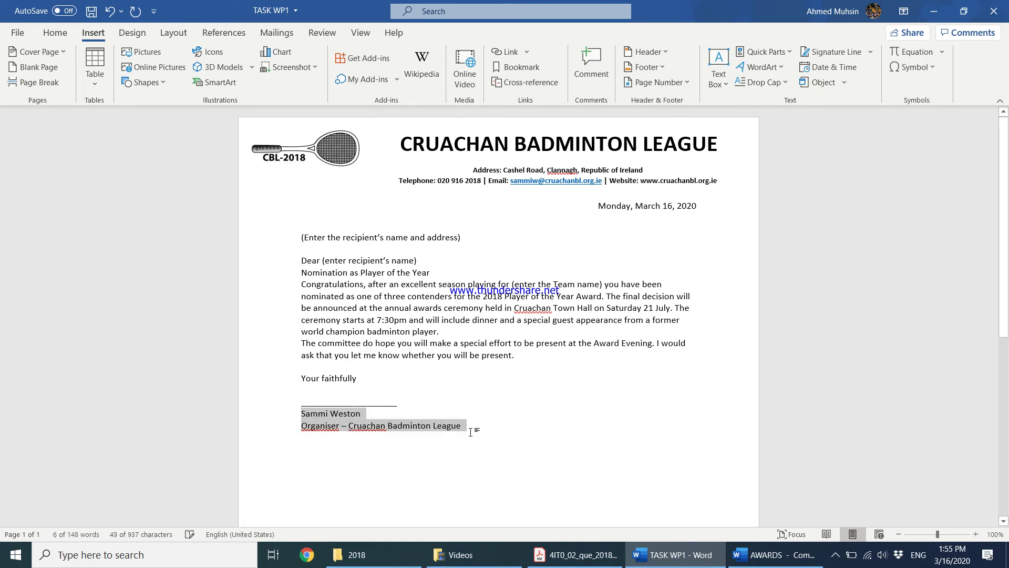
{"action": "key", "text": "ctrl+b"}
{"action": "left_click", "coordinate": [405, 401]}
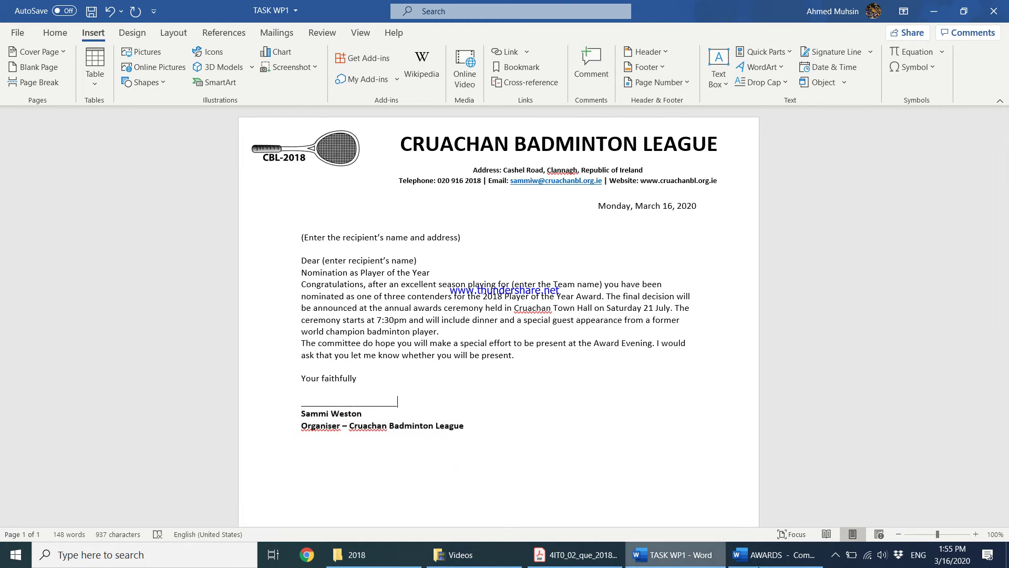
{"action": "left_click", "coordinate": [604, 558]}
{"action": "left_click_drag", "start_coordinate": [962, 144], "coordinate": [949, 494]}
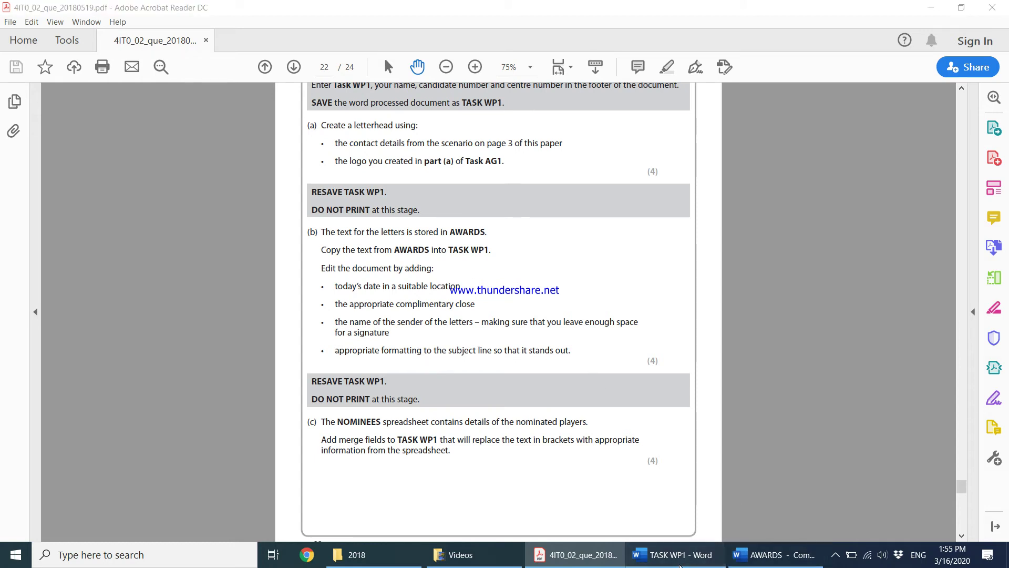
{"action": "left_click", "coordinate": [673, 555]}
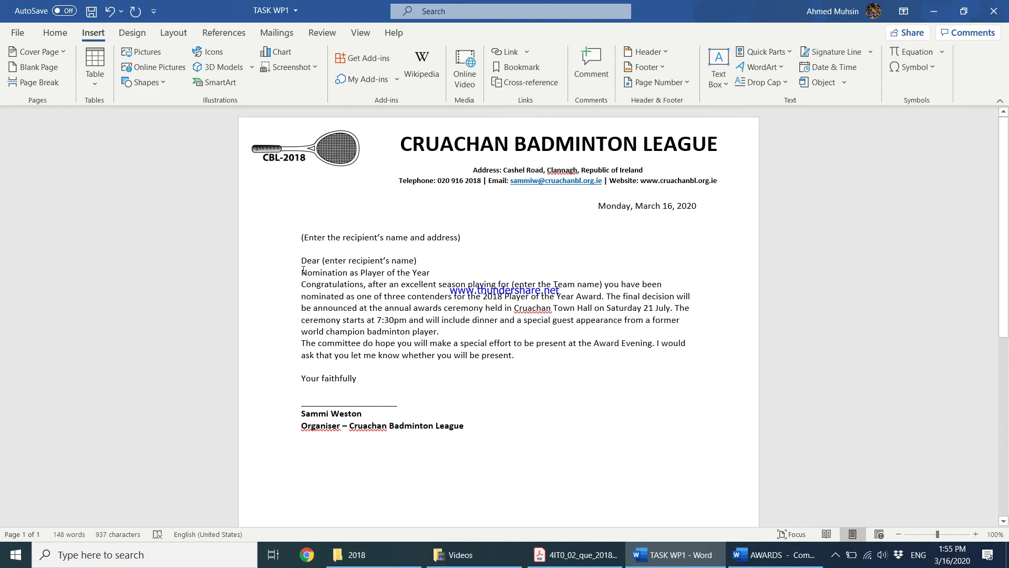
Put blank lines around 'Nomination as Player of the Year' and make it bold, underlined and centred
{"action": "key", "text": "Return"}
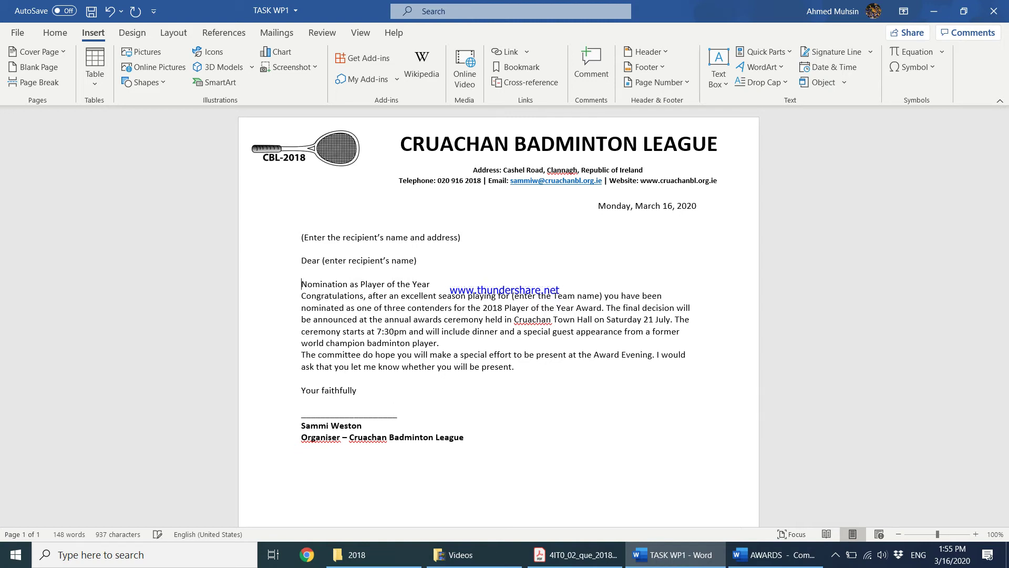
{"action": "key", "text": "Return"}
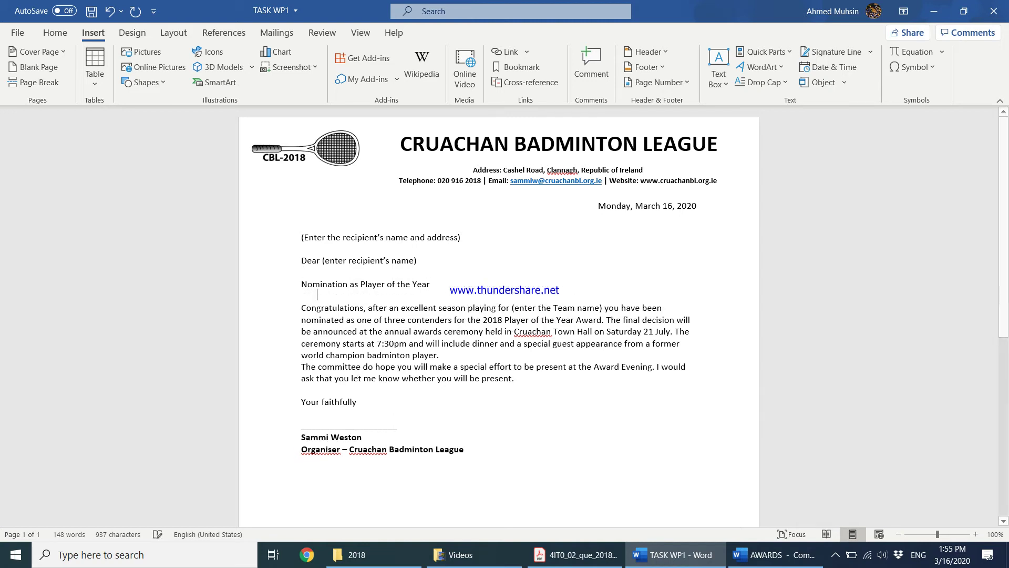
{"action": "left_click", "coordinate": [292, 284]}
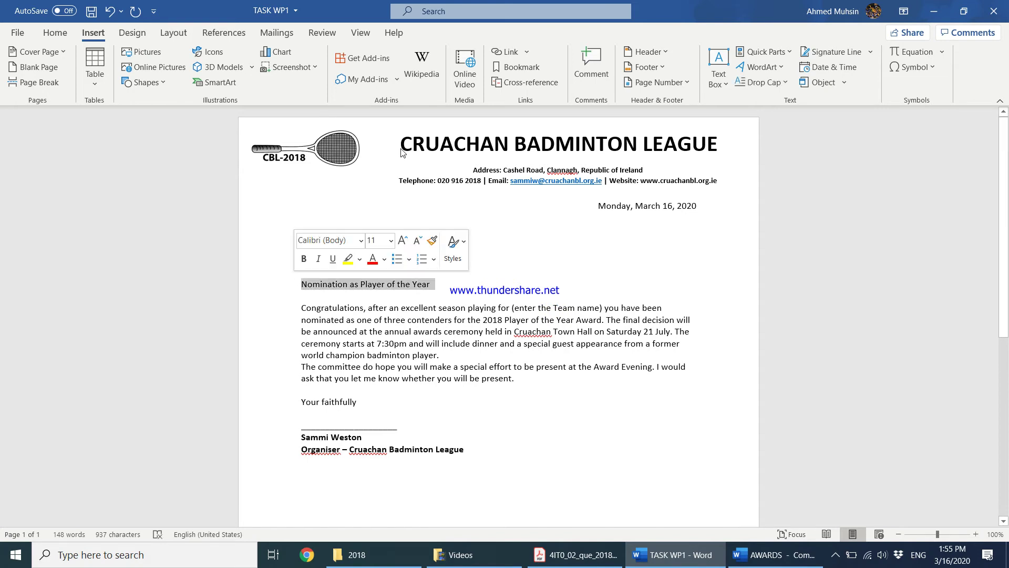
{"action": "left_click", "coordinate": [55, 39]}
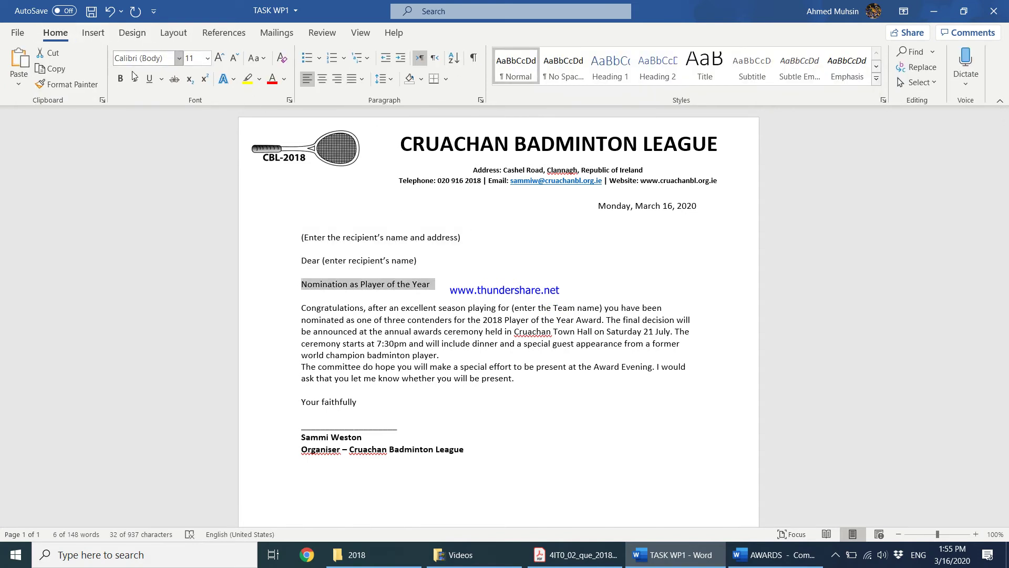
{"action": "left_click", "coordinate": [115, 77]}
{"action": "left_click", "coordinate": [150, 78]}
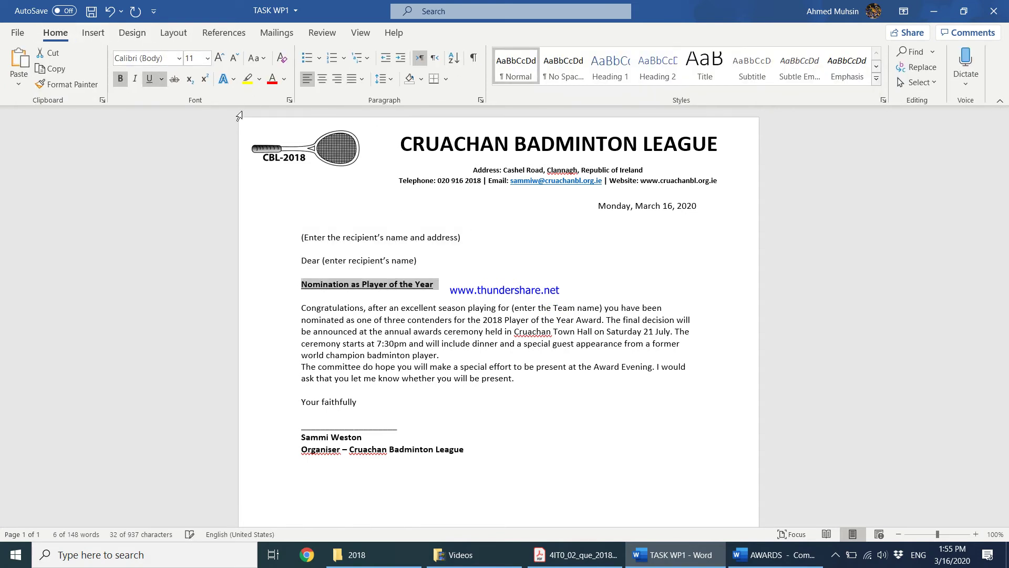
{"action": "left_click", "coordinate": [322, 79]}
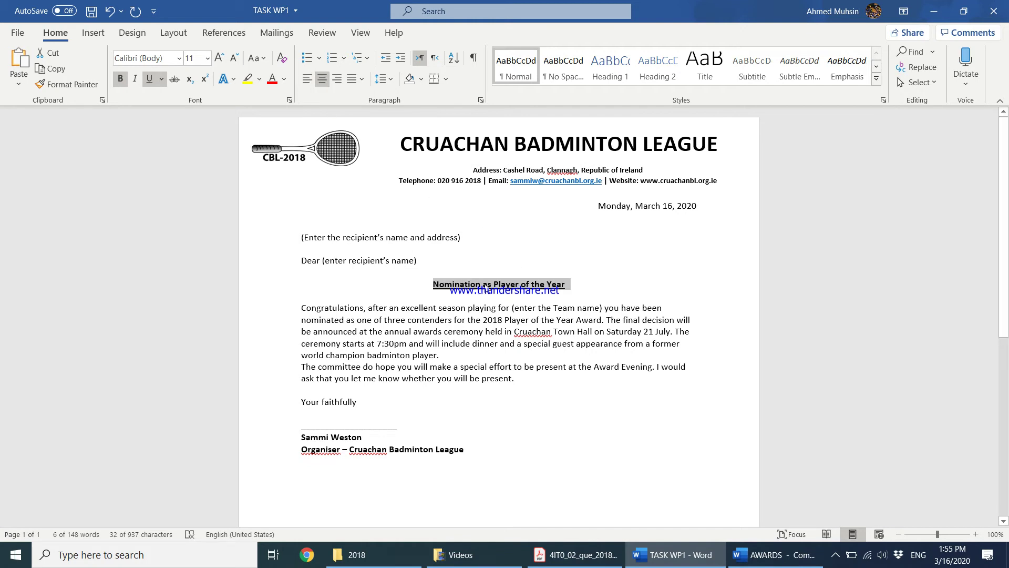
Save TASK WP1 again, then scroll the exam paper to part (c) and the print instructions
{"action": "left_click", "coordinate": [576, 555]}
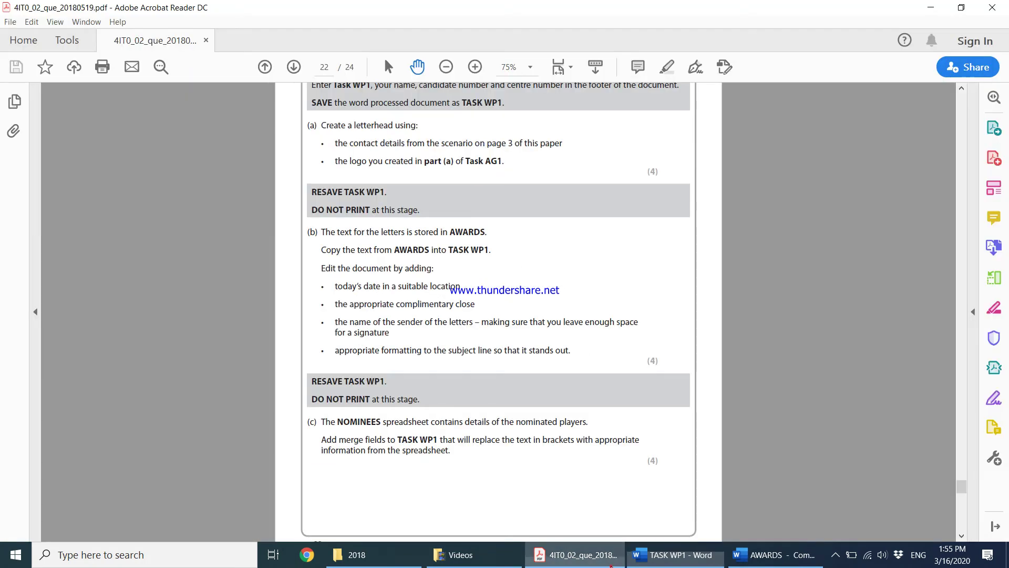
{"action": "scroll", "coordinate": [515, 445], "scroll_direction": "down", "scroll_amount": 3}
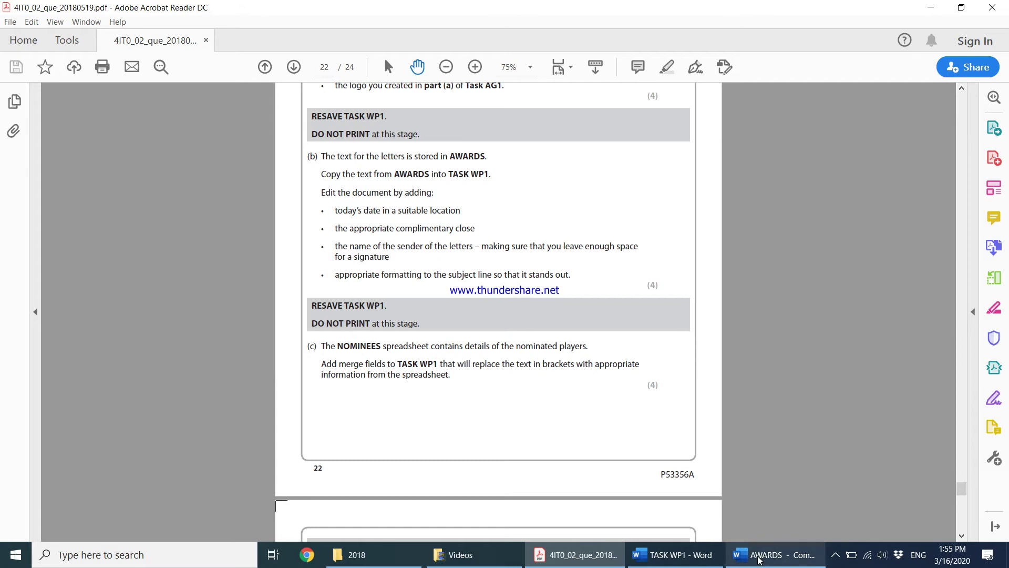
{"action": "left_click", "coordinate": [773, 554]}
{"action": "left_click", "coordinate": [673, 555]}
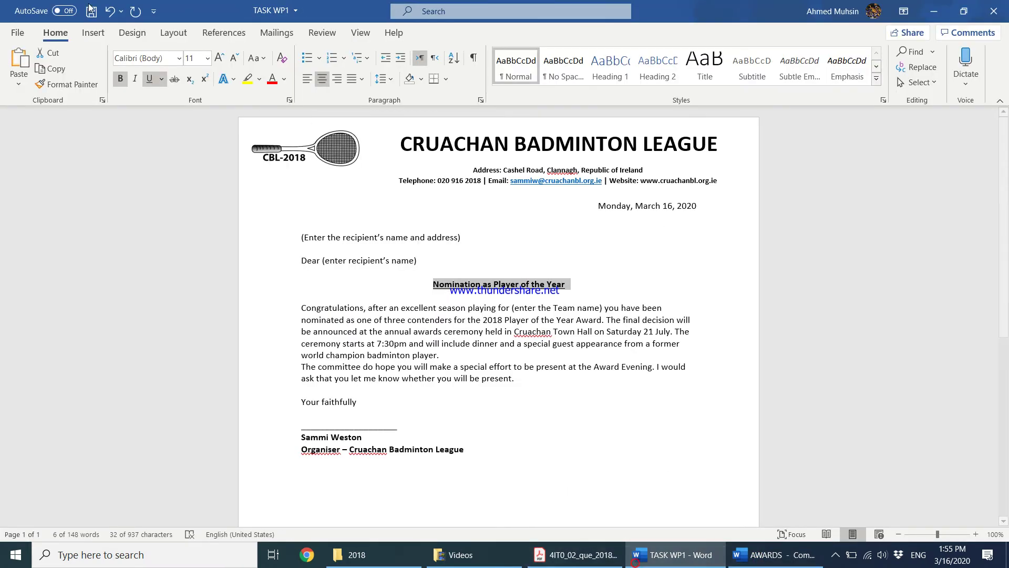
{"action": "key", "text": "ctrl+s"}
{"action": "left_click", "coordinate": [576, 555]}
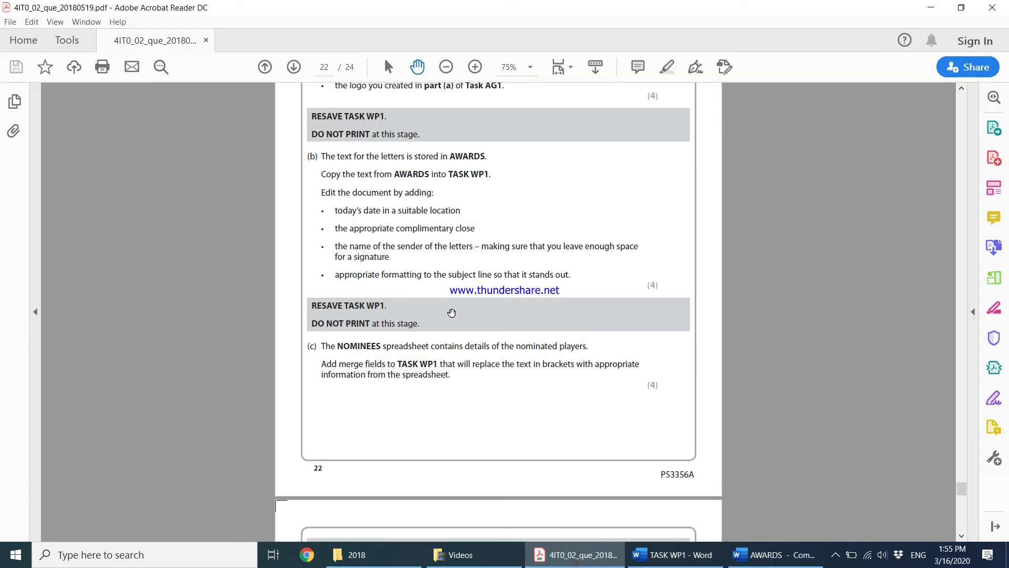
{"action": "scroll", "coordinate": [450, 313], "scroll_direction": "down", "scroll_amount": 5}
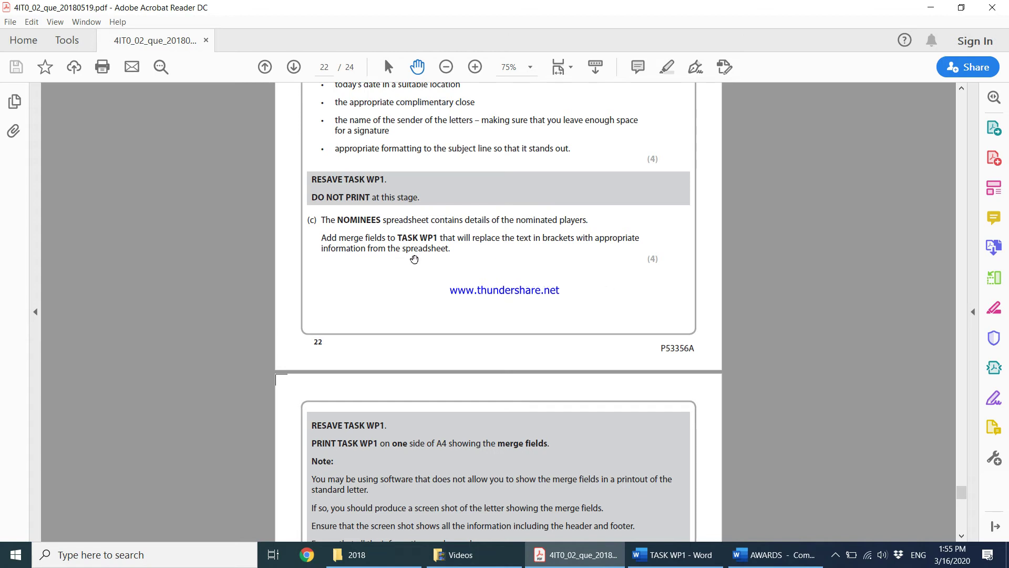
Open the NOMINEES spreadsheet from the 2018 folder
{"action": "left_click", "coordinate": [704, 556]}
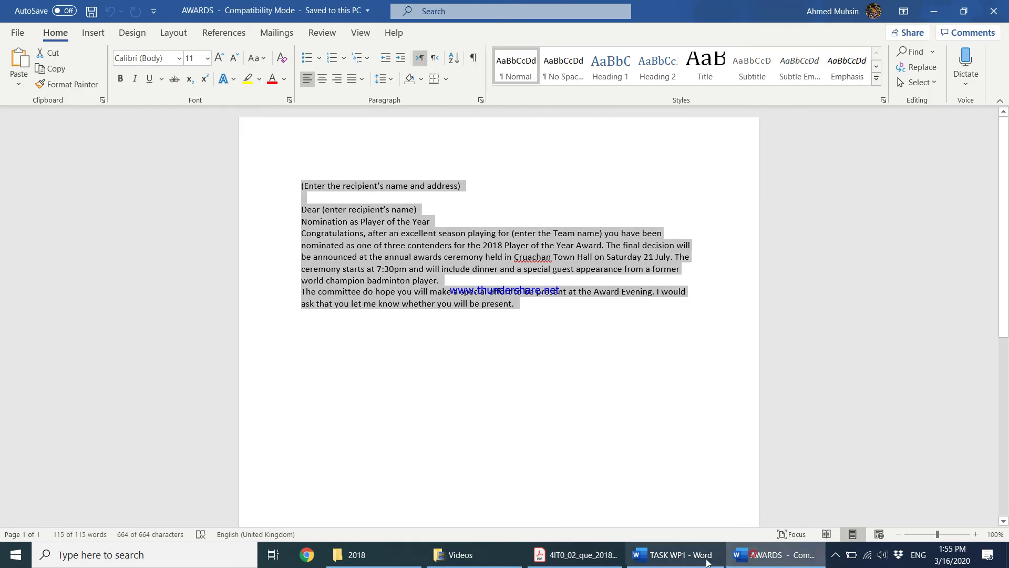
{"action": "left_click", "coordinate": [357, 554]}
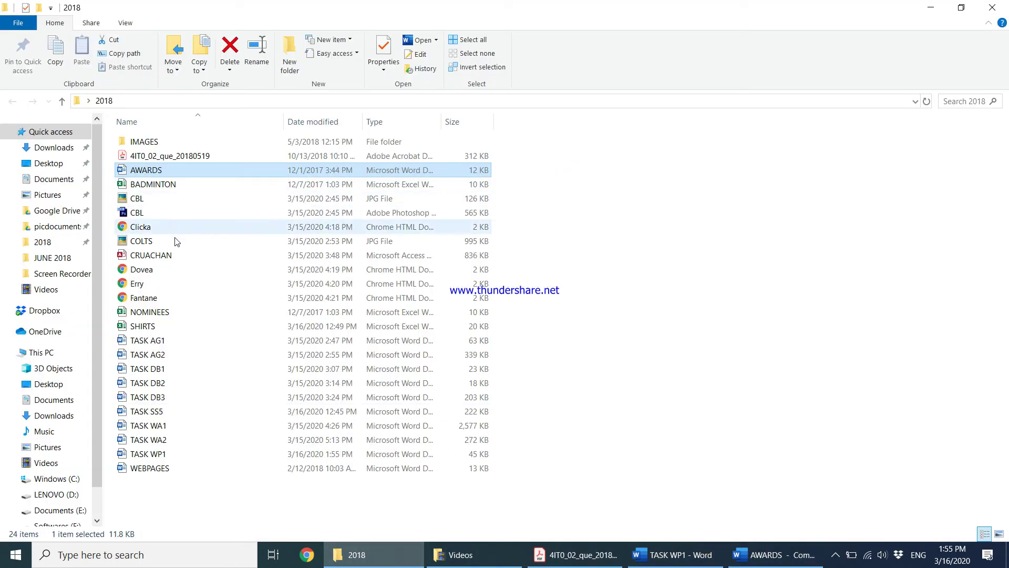
{"action": "double_click", "coordinate": [171, 314]}
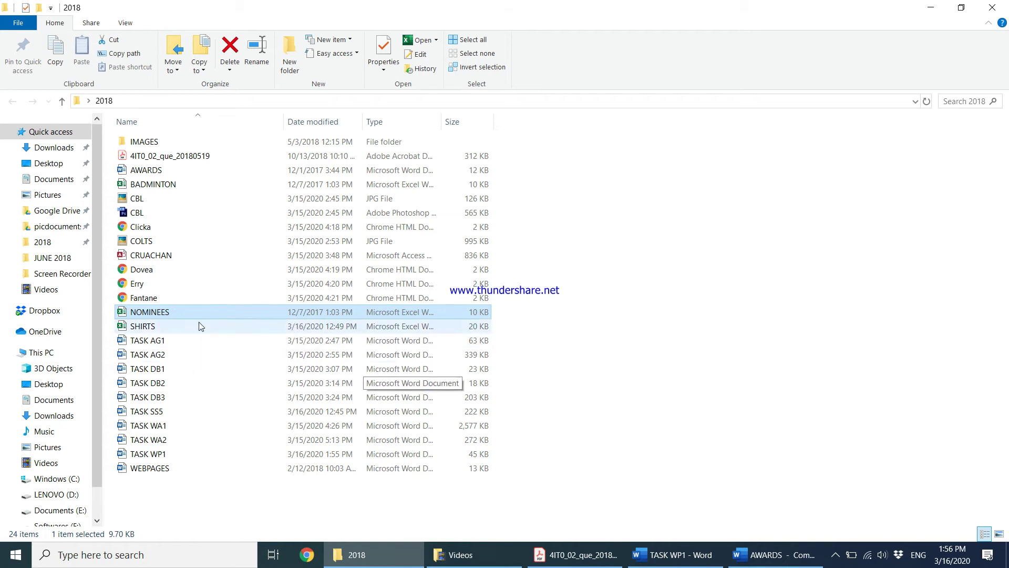
In TASK WP1, review the address, greeting and '(enter the Team name)' placeholders
{"action": "left_click", "coordinate": [701, 553]}
{"action": "left_click_drag", "start_coordinate": [304, 239], "coordinate": [462, 238]}
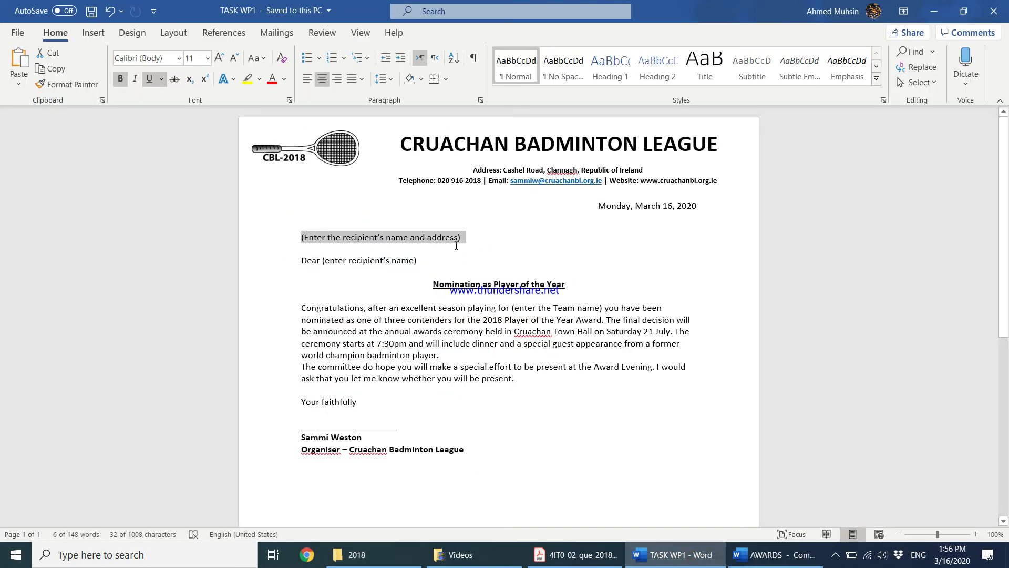
{"action": "left_click_drag", "start_coordinate": [342, 261], "coordinate": [426, 267]}
{"action": "left_click_drag", "start_coordinate": [513, 309], "coordinate": [604, 309]}
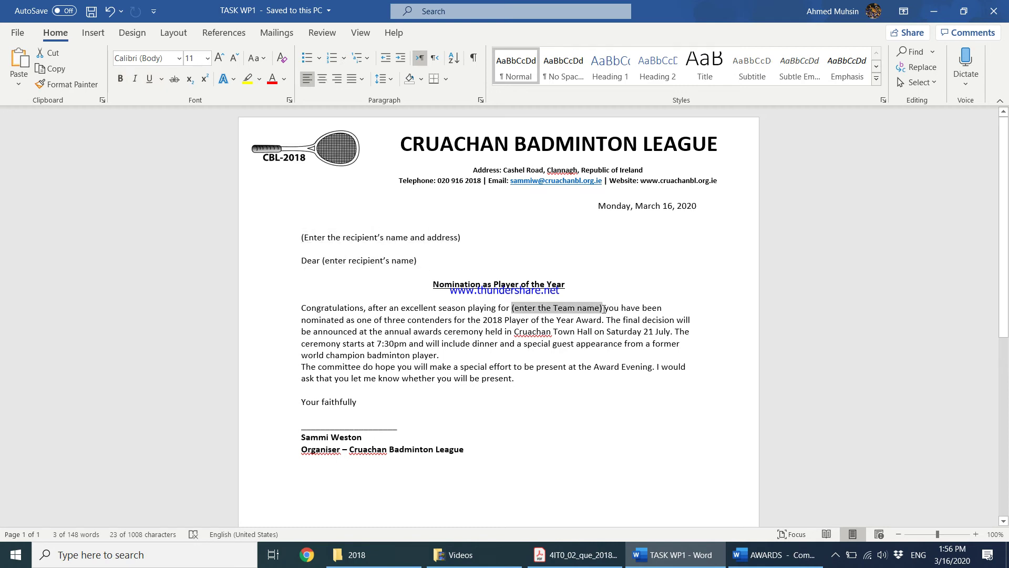
{"action": "left_click", "coordinate": [588, 277]}
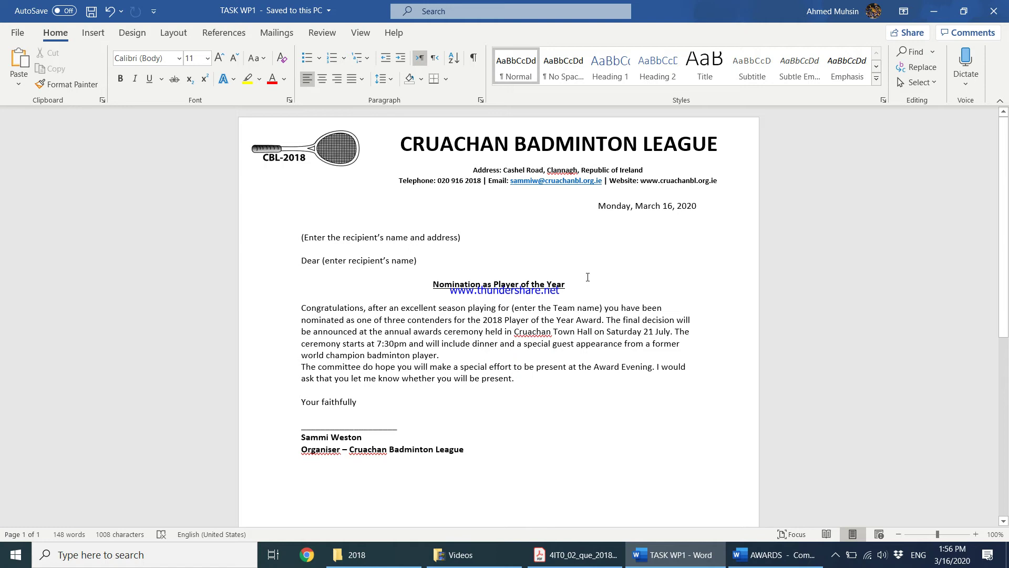
Use NOMINEES from Desktop\2018 as the existing recipient list, accepting the NOMINEES$ sheet
{"action": "left_click", "coordinate": [277, 34]}
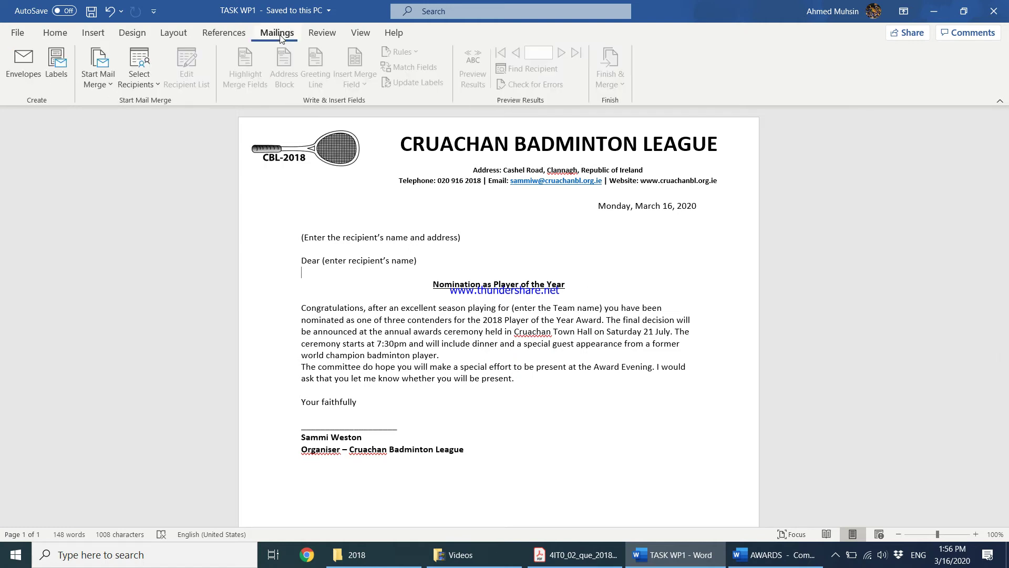
{"action": "left_click", "coordinate": [142, 83]}
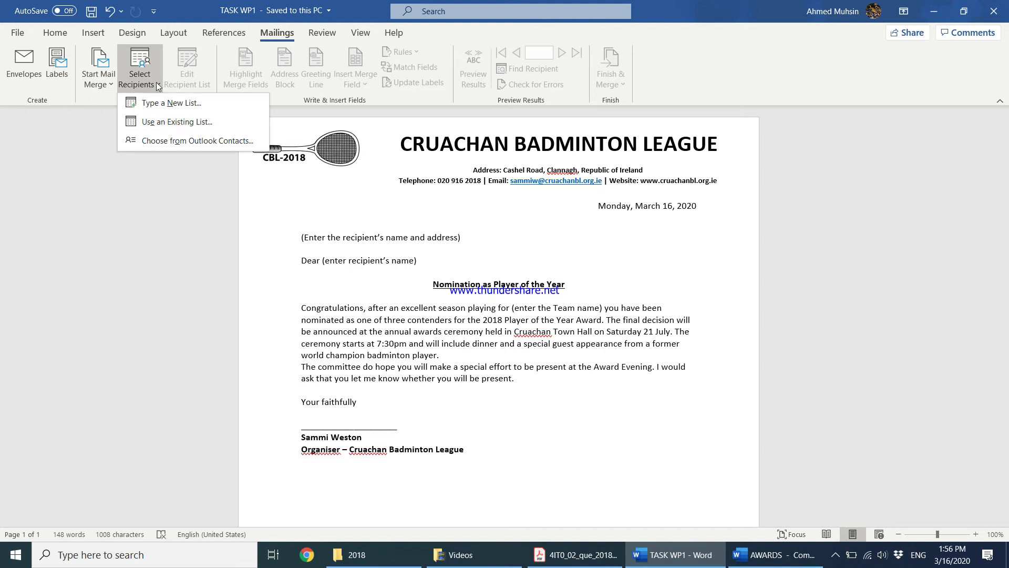
{"action": "left_click", "coordinate": [165, 125]}
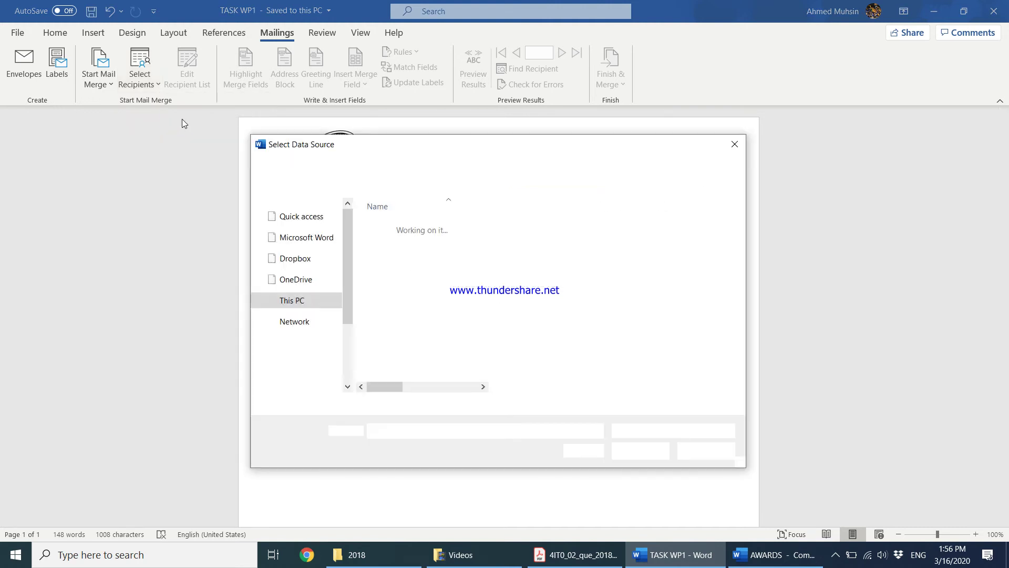
{"action": "left_click_drag", "start_coordinate": [343, 353], "coordinate": [342, 292]}
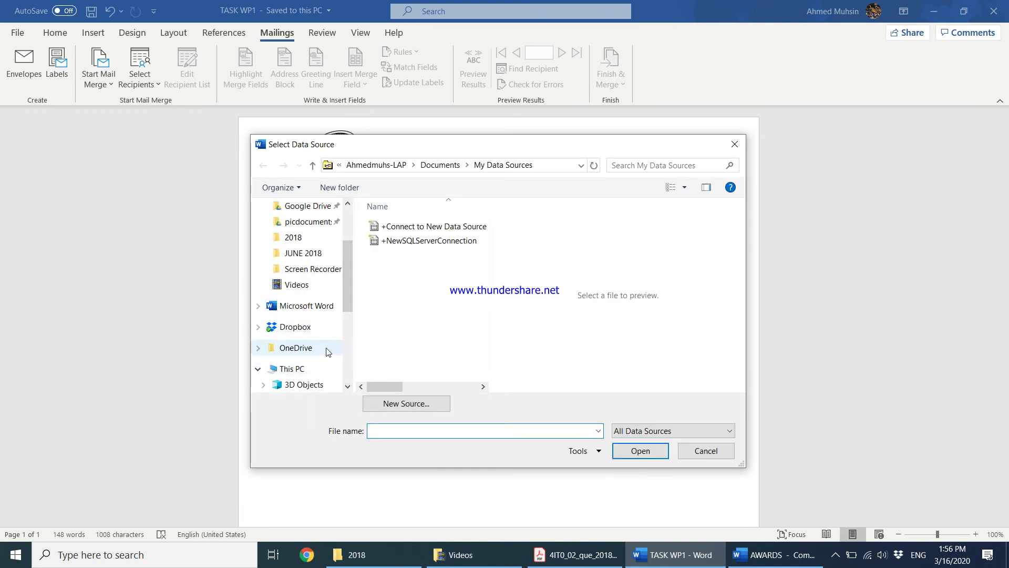
{"action": "left_click_drag", "start_coordinate": [350, 291], "coordinate": [348, 313]}
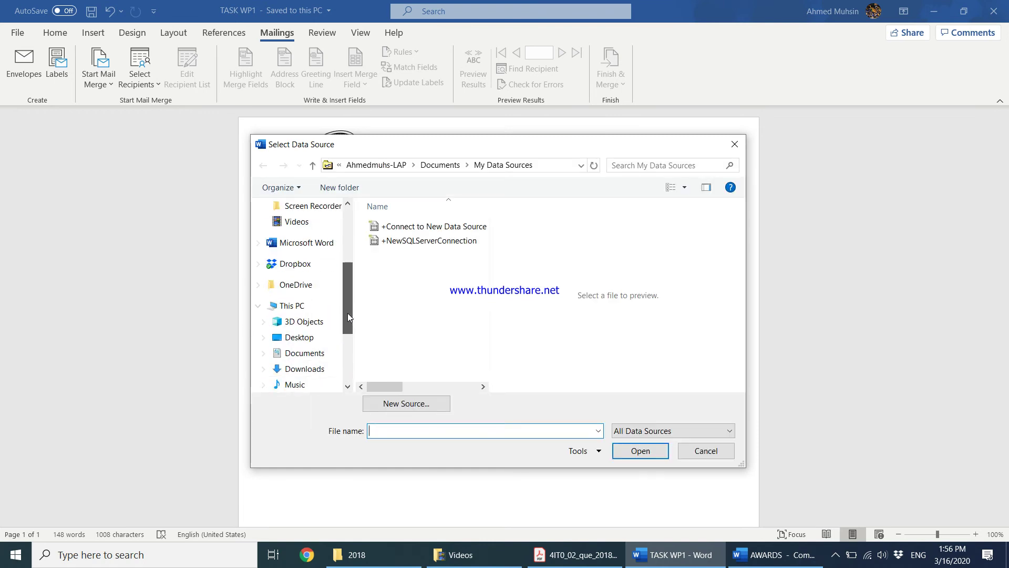
{"action": "left_click", "coordinate": [299, 337]}
{"action": "double_click", "coordinate": [395, 232]}
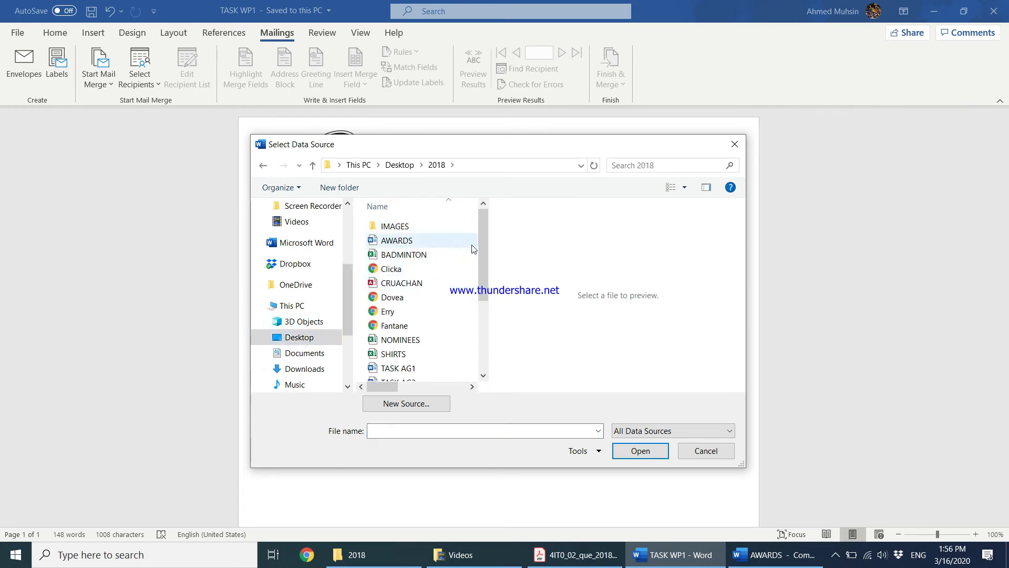
{"action": "left_click", "coordinate": [405, 346]}
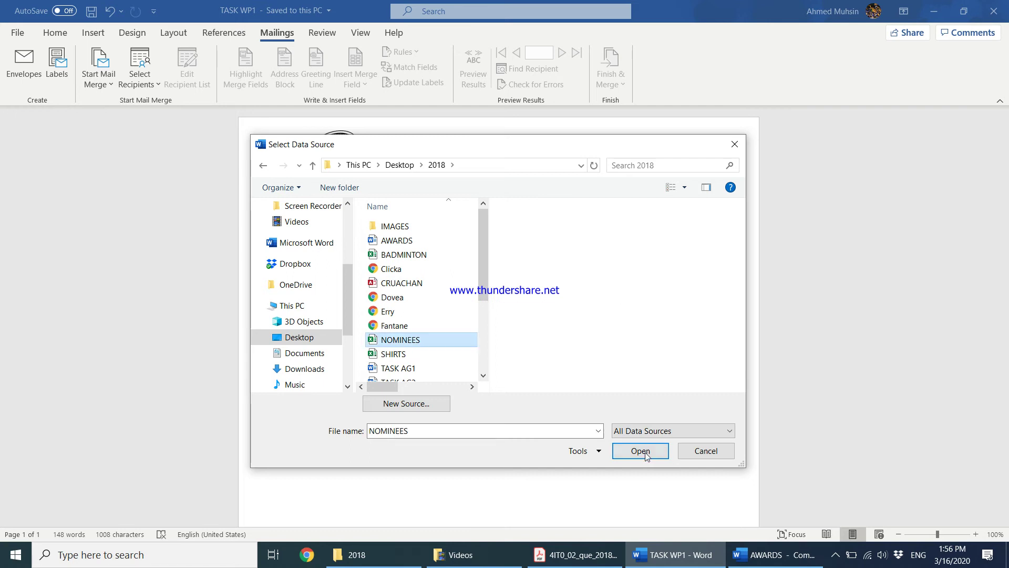
{"action": "left_click", "coordinate": [640, 450]}
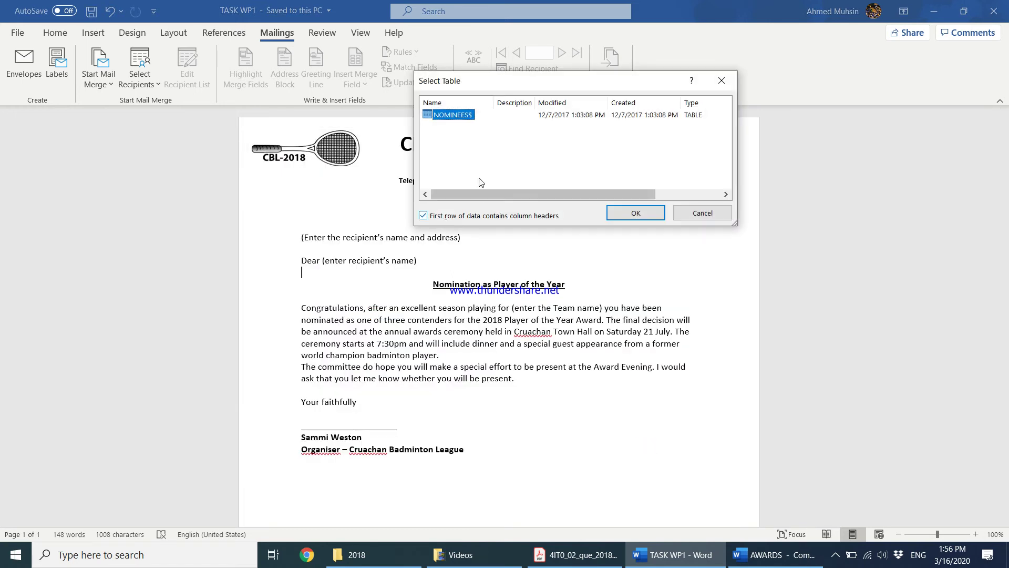
{"action": "left_click", "coordinate": [621, 216]}
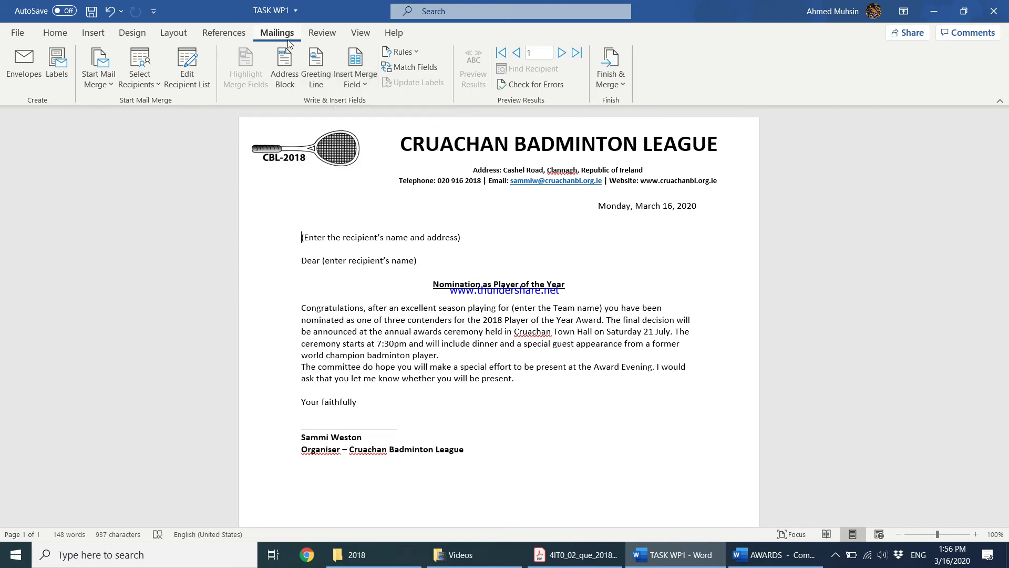
Insert the TITLE, FIRSTNAME and LASTNAME merge fields at the start of the address
{"action": "left_click", "coordinate": [354, 84]}
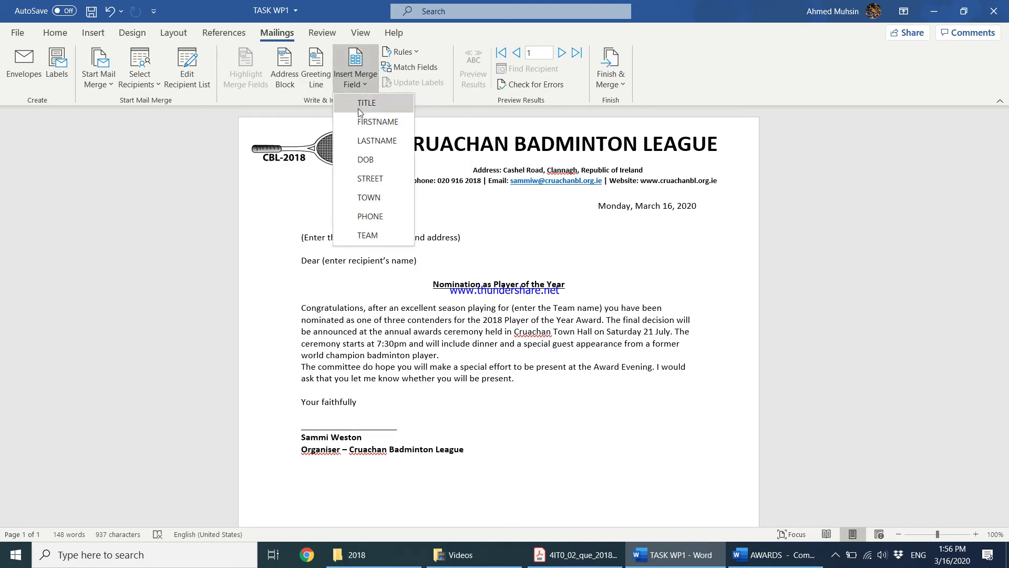
{"action": "left_click", "coordinate": [358, 108]}
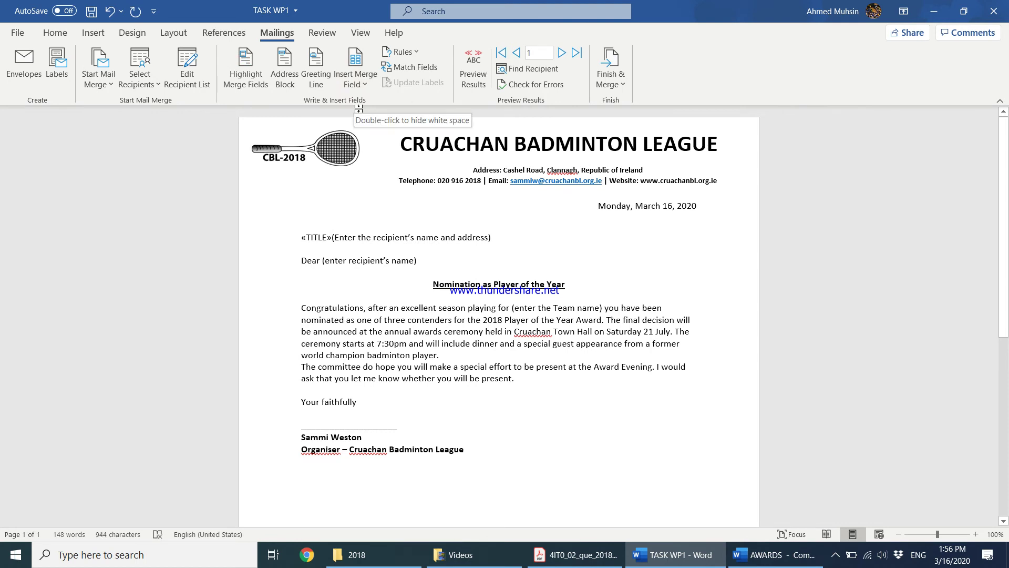
{"action": "left_click", "coordinate": [356, 82]}
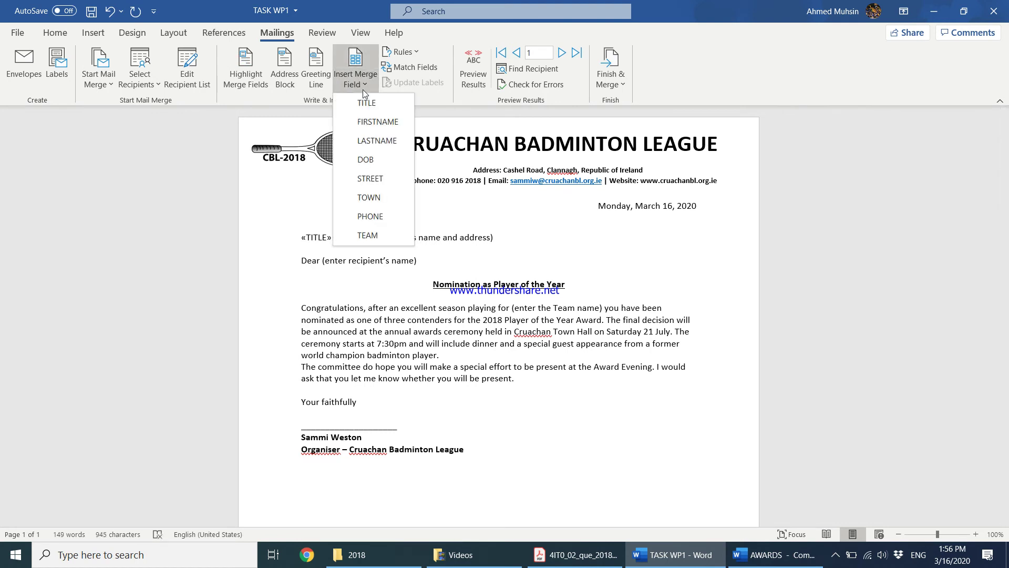
{"action": "left_click", "coordinate": [369, 122]}
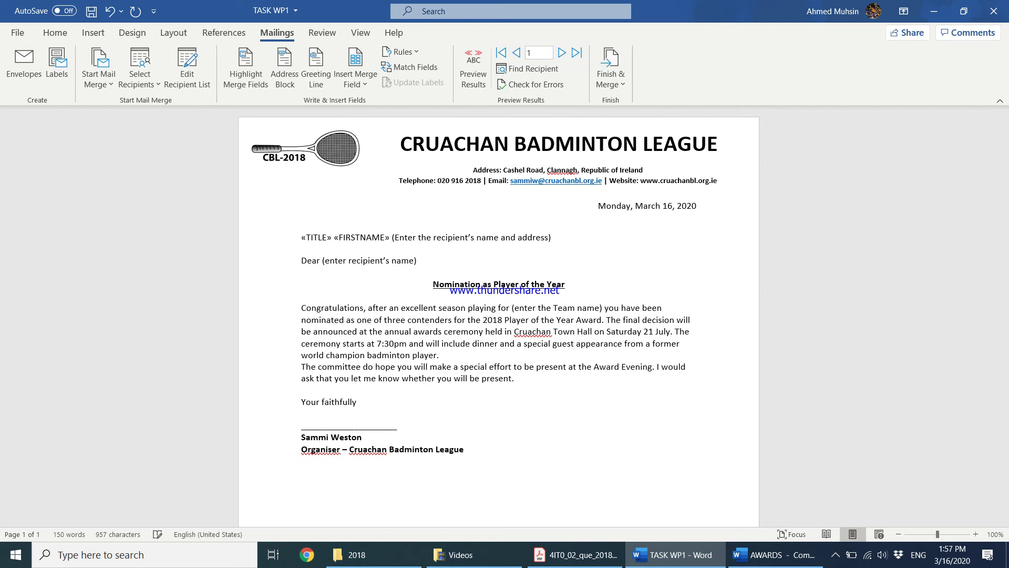
{"action": "left_click", "coordinate": [357, 83]}
{"action": "left_click", "coordinate": [369, 135]}
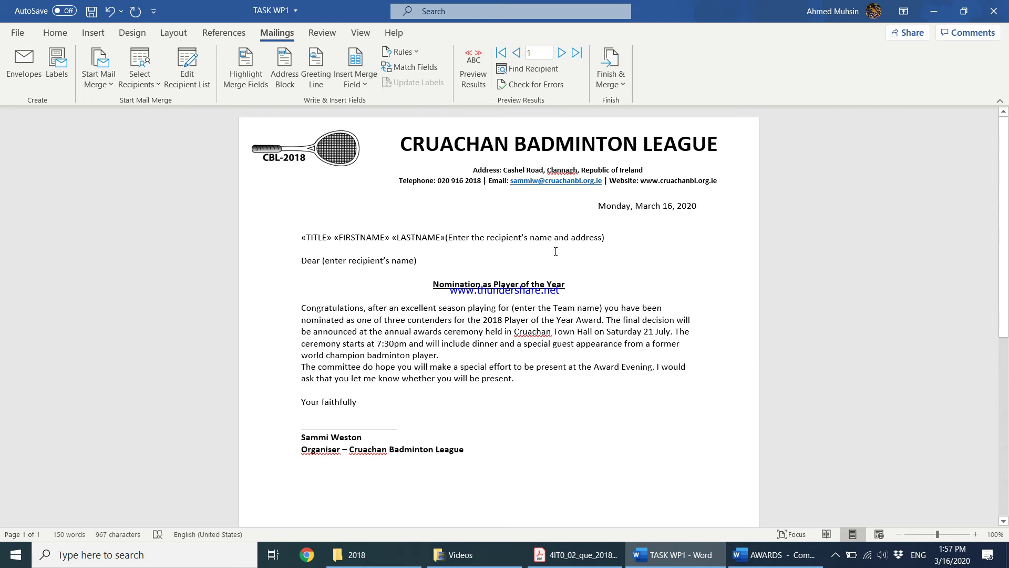
Add STREET and TOWN merge fields on the next line and delete the bracketed address placeholder
{"action": "left_click", "coordinate": [370, 85]}
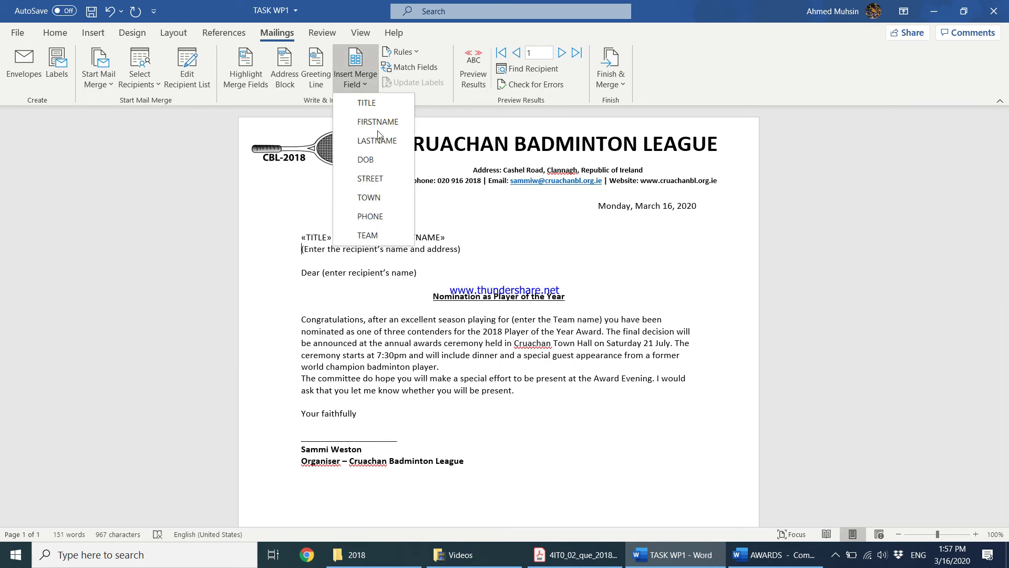
{"action": "left_click", "coordinate": [378, 178]}
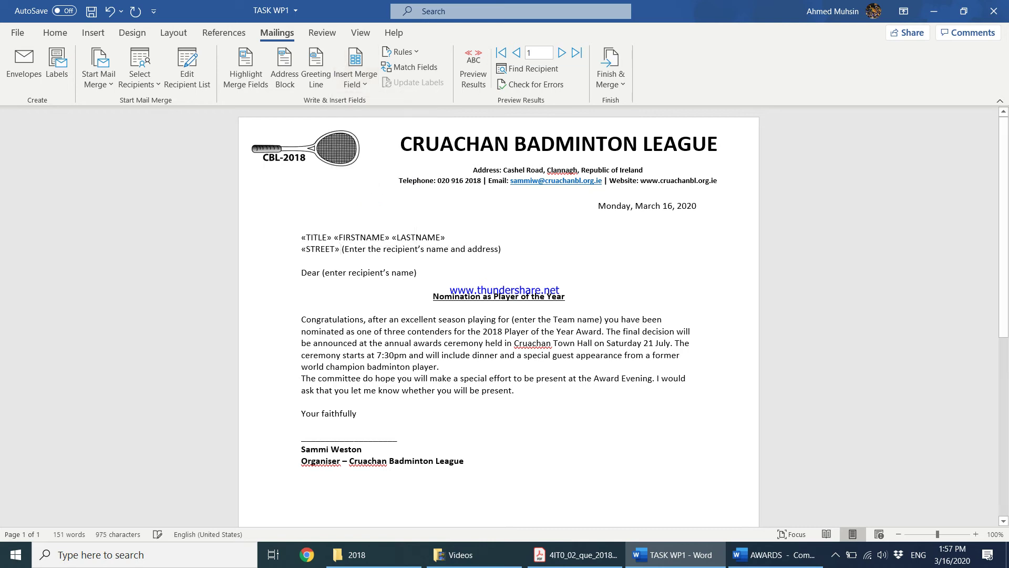
{"action": "left_click", "coordinate": [368, 86]}
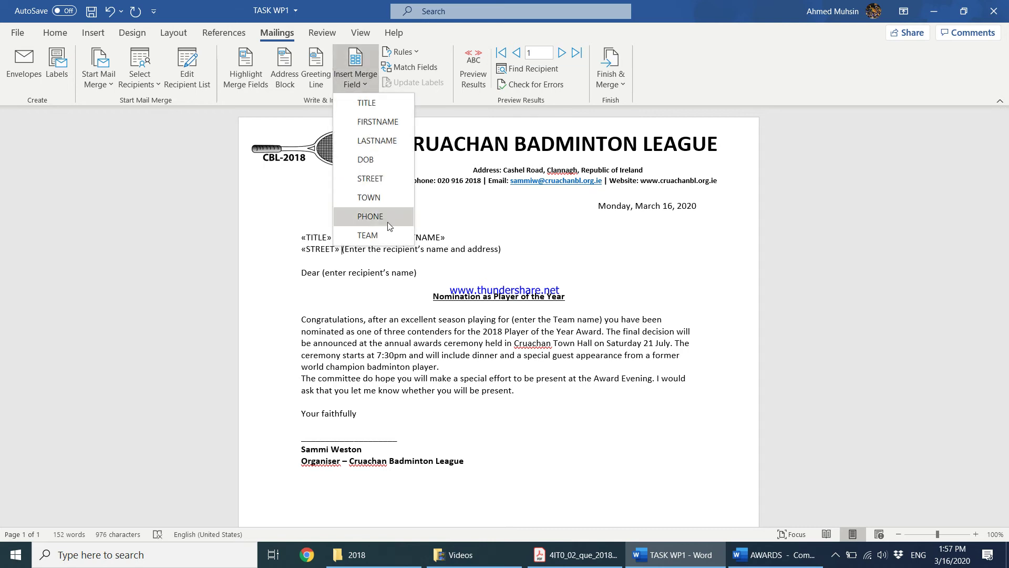
{"action": "key", "text": "Escape"}
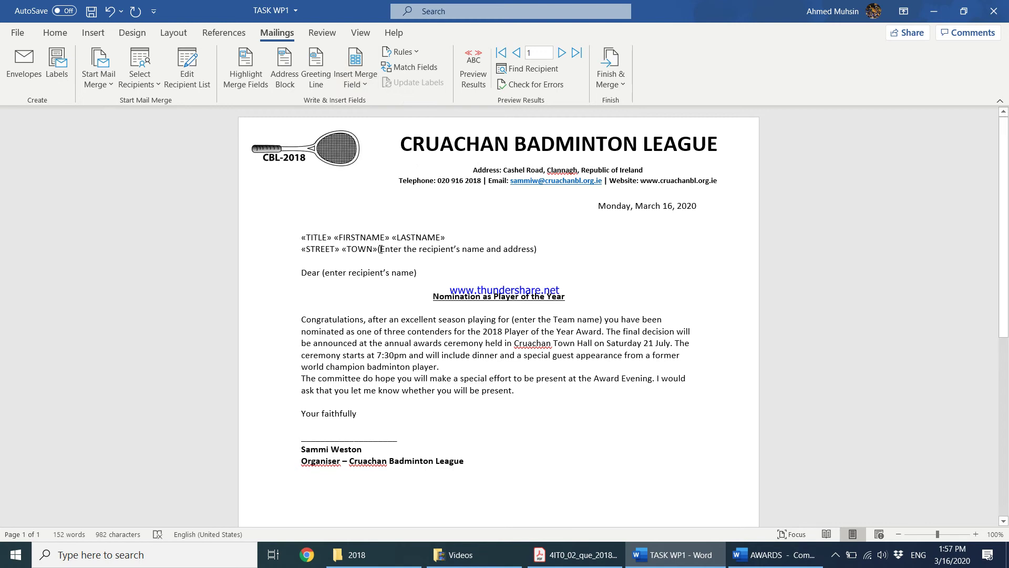
{"action": "left_click_drag", "start_coordinate": [378, 248], "coordinate": [544, 252]}
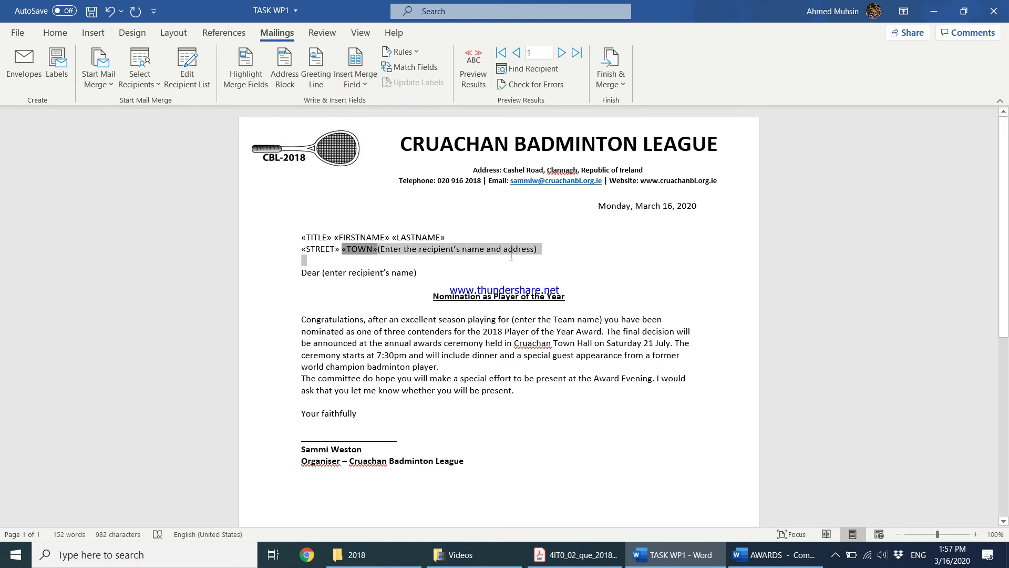
{"action": "left_click", "coordinate": [543, 248]}
{"action": "key", "text": "BackSpace"}
{"action": "key", "text": "BackSpace"}
{"action": "key", "text": "BackSpace"}
{"action": "key", "text": "BackSpace"}
{"action": "key", "text": "BackSpace"}
{"action": "key", "text": "BackSpace"}
{"action": "key", "text": "BackSpace"}
{"action": "key", "text": "BackSpace"}
{"action": "key", "text": "BackSpace"}
{"action": "key", "text": "BackSpace"}
{"action": "key", "text": "BackSpace"}
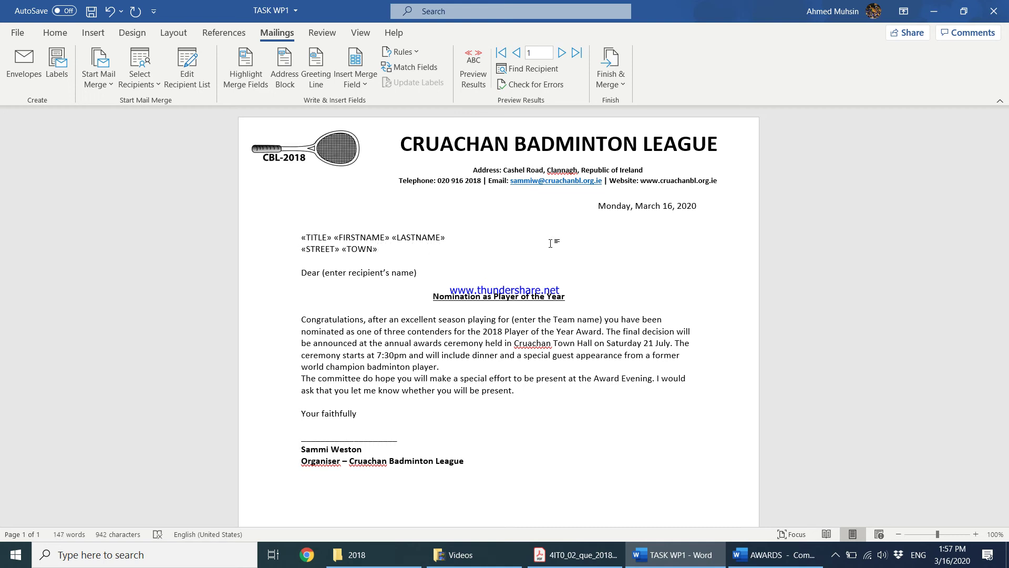
Replace the greeting's name placeholder with «FIRSTNAME» and the team-name placeholder with «TEAM»
{"action": "left_click_drag", "start_coordinate": [322, 272], "coordinate": [415, 274]}
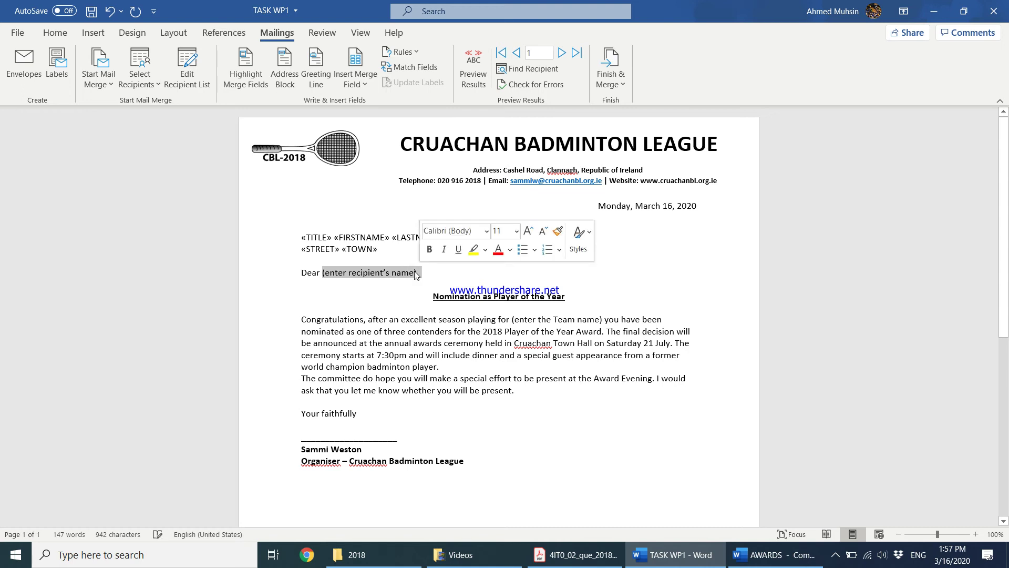
{"action": "left_click", "coordinate": [363, 84]}
{"action": "left_click", "coordinate": [368, 121]}
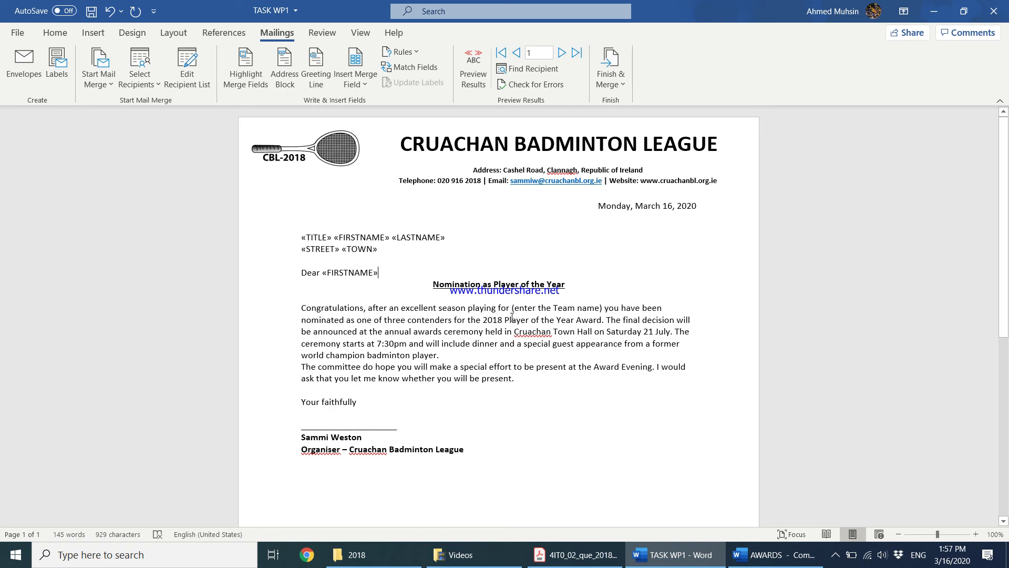
{"action": "left_click_drag", "start_coordinate": [512, 311], "coordinate": [601, 307]}
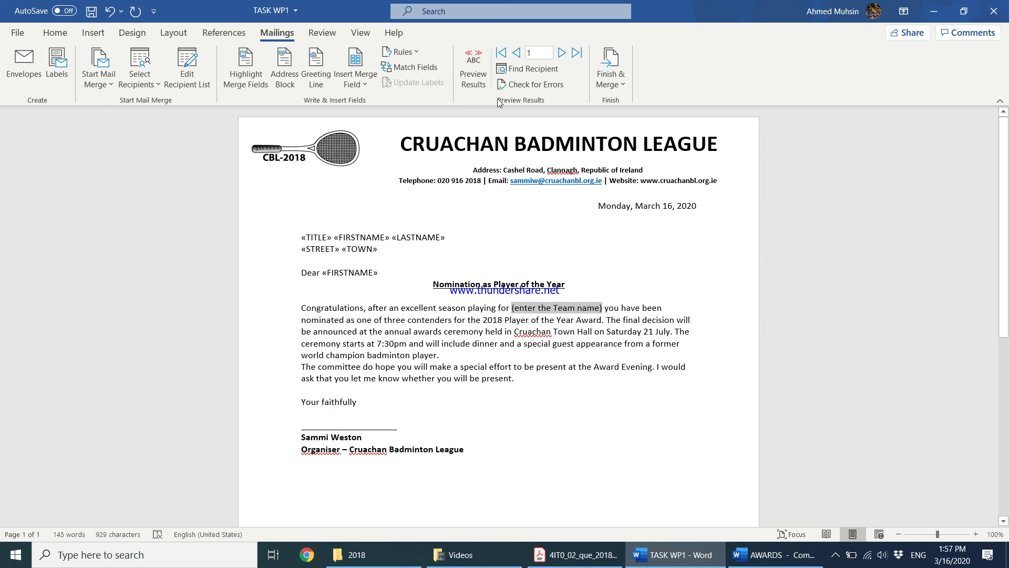
{"action": "left_click", "coordinate": [362, 84]}
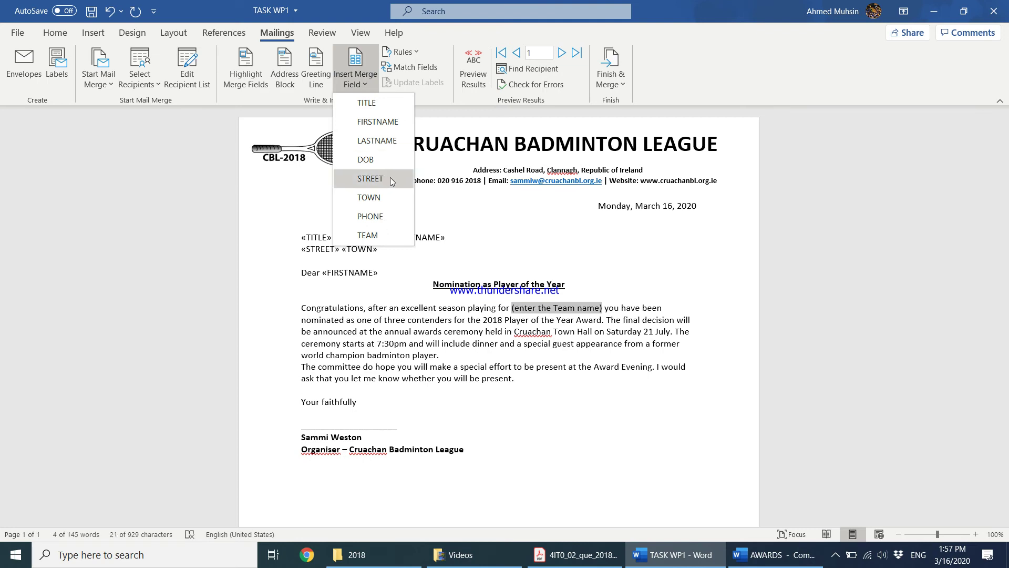
{"action": "left_click", "coordinate": [368, 235]}
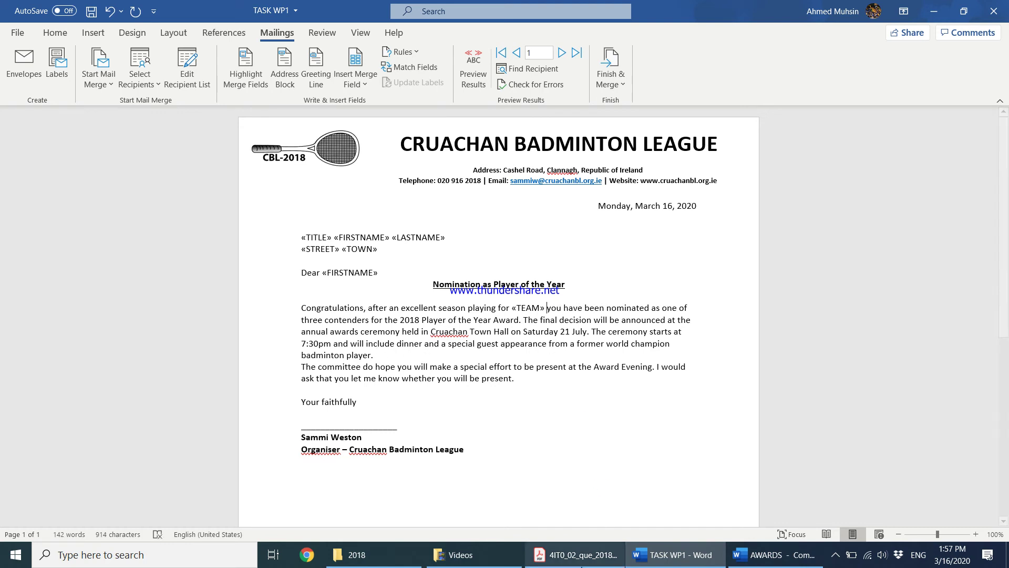
{"action": "left_click", "coordinate": [581, 555]}
Resave the TASK WP1 letter with its merge fields and open its print preview
{"action": "scroll", "coordinate": [431, 356], "scroll_direction": "down", "scroll_amount": 3}
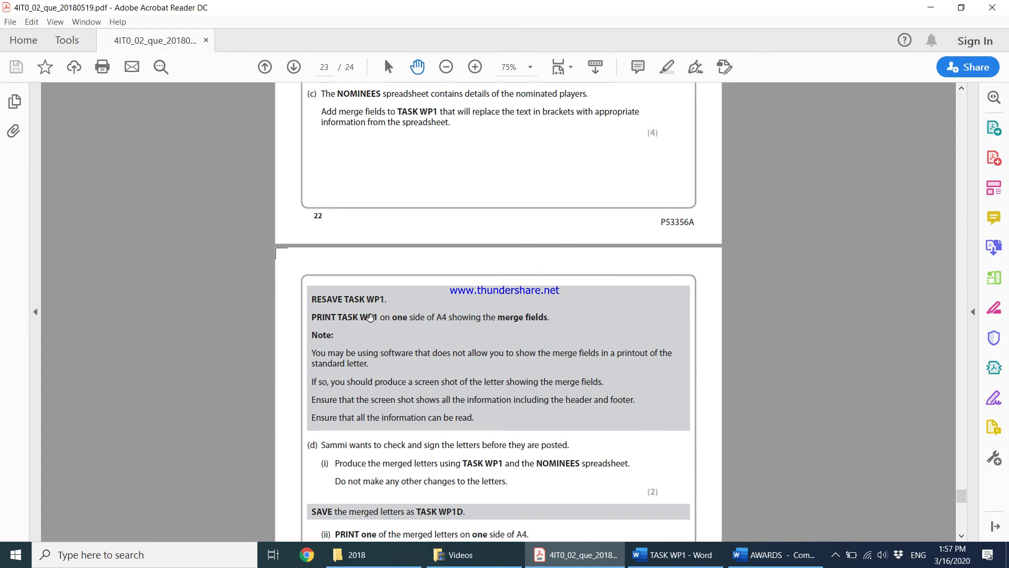
{"action": "left_click", "coordinate": [693, 562]}
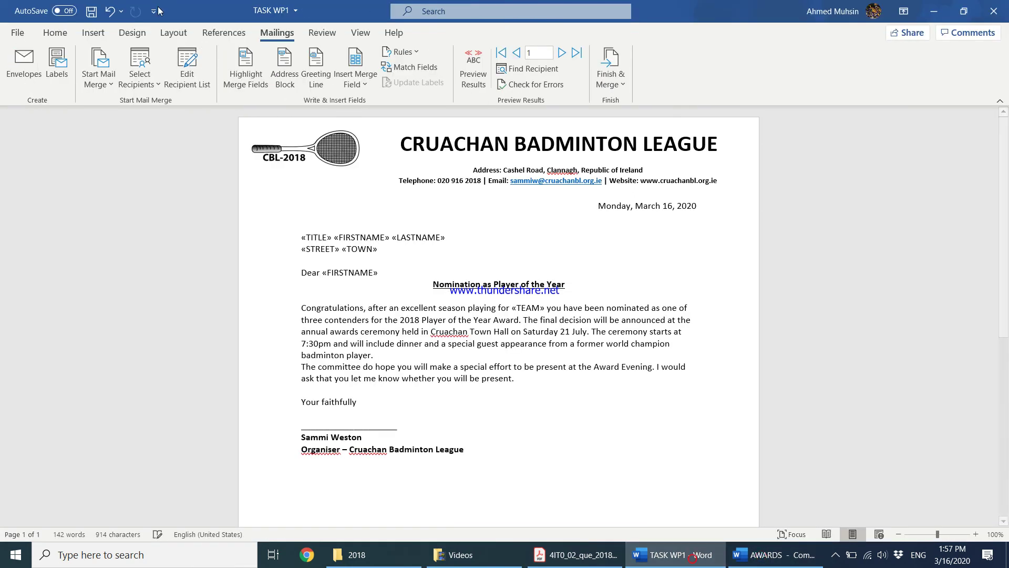
{"action": "left_click", "coordinate": [92, 11]}
{"action": "left_click", "coordinate": [563, 563]}
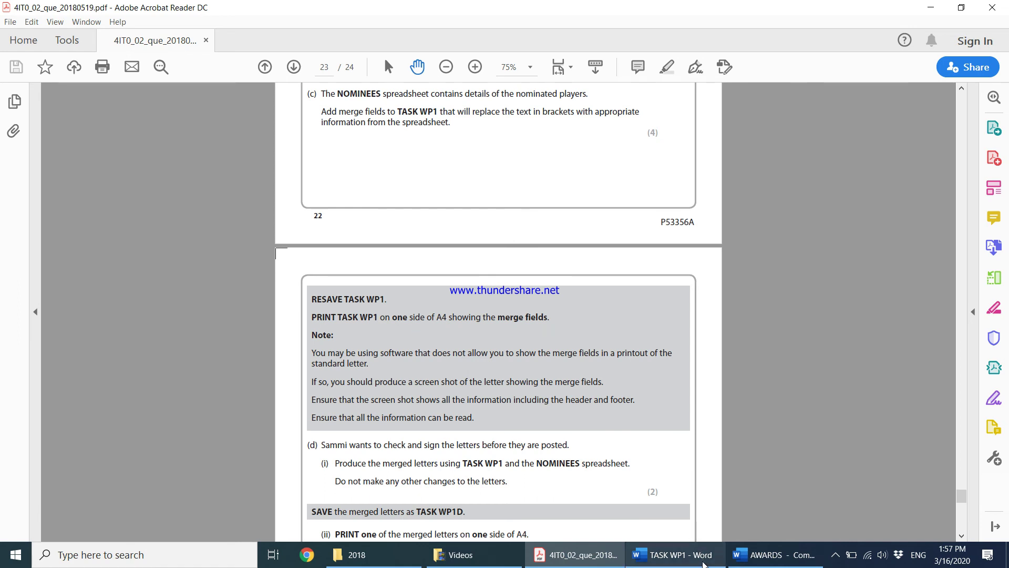
{"action": "left_click", "coordinate": [704, 561]}
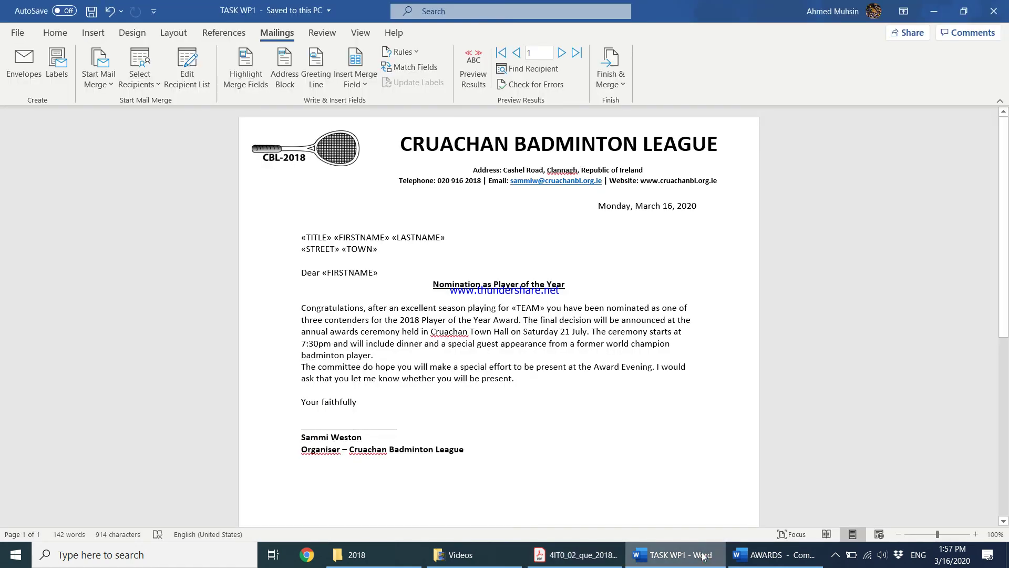
{"action": "key", "text": "ctrl+p"}
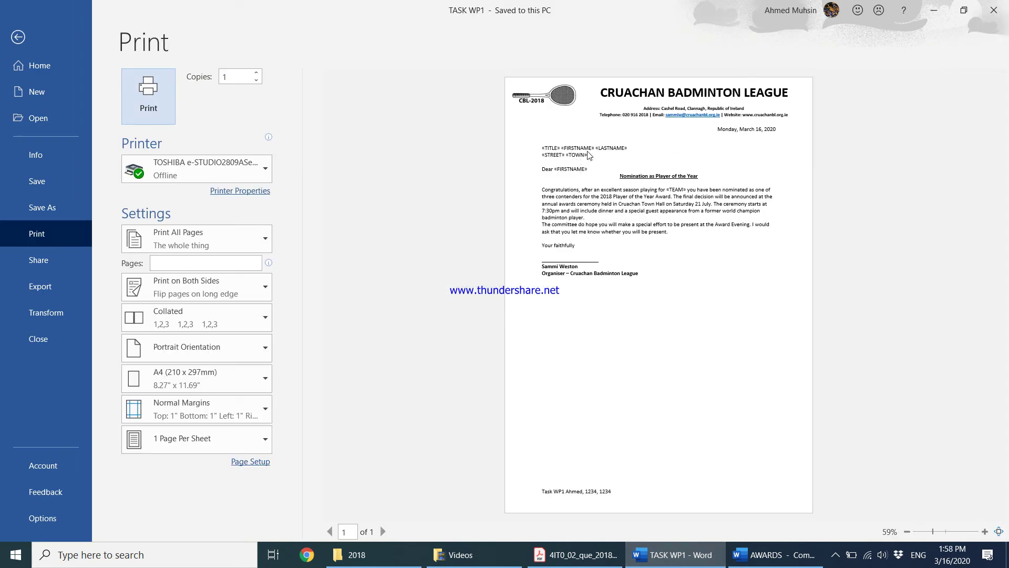
Leave the print preview and bring the exam paper back in Acrobat Reader
{"action": "left_click", "coordinate": [32, 40]}
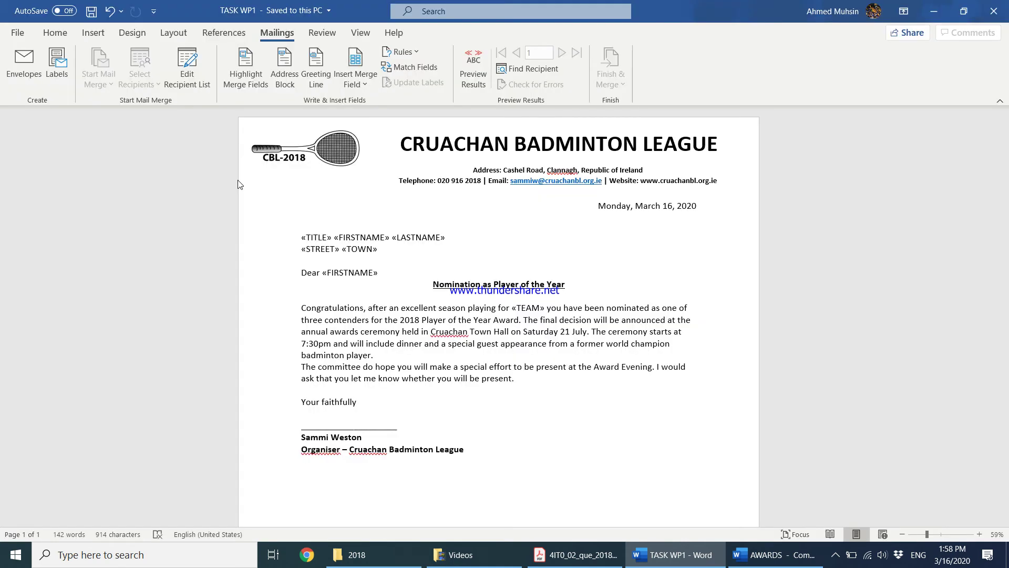
{"action": "left_click", "coordinate": [577, 557]}
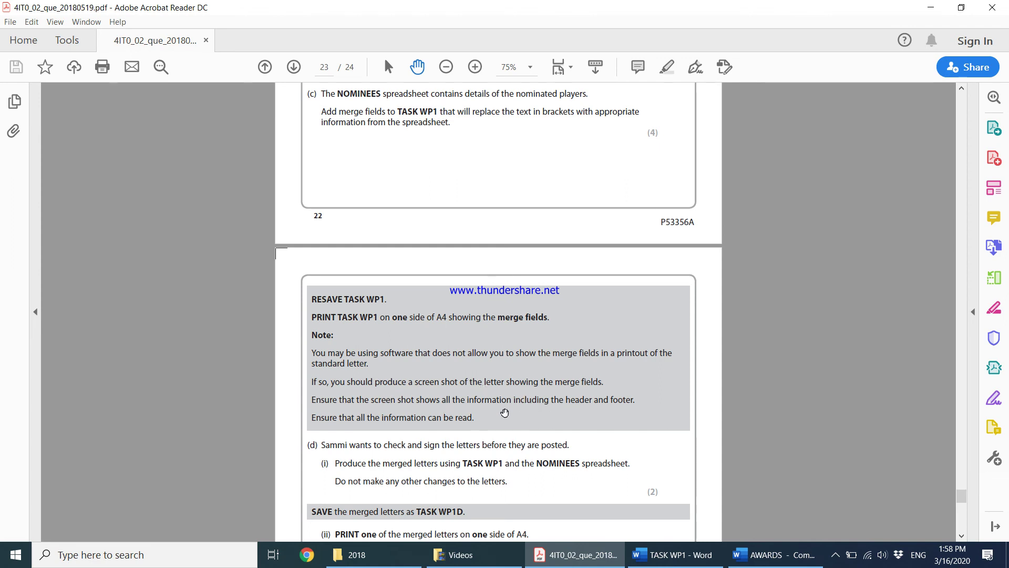
Read part (d) on producing the merged letters, then return to TASK WP1 in Word
{"action": "scroll", "coordinate": [525, 420], "scroll_direction": "down", "scroll_amount": 1}
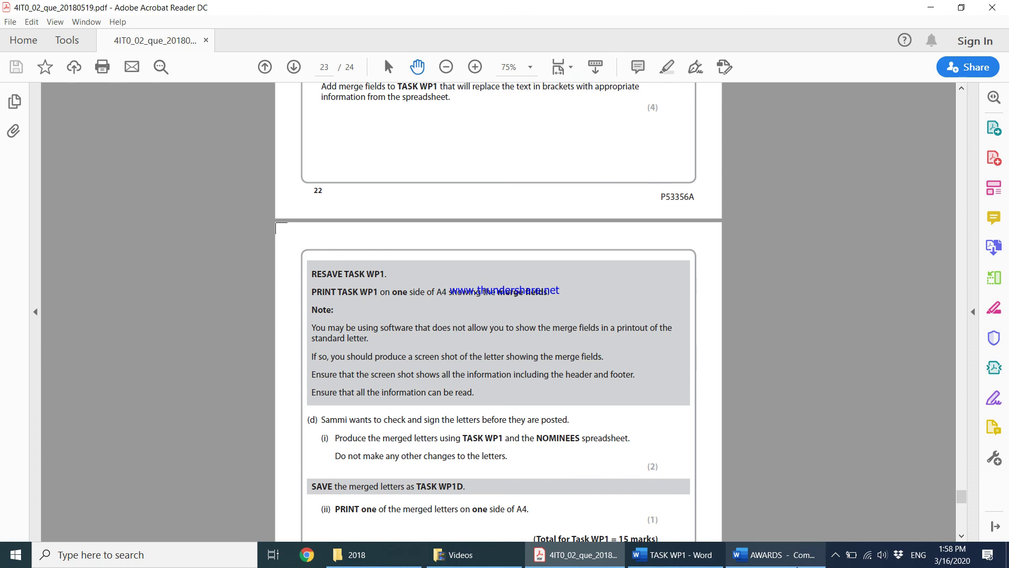
{"action": "left_click", "coordinate": [692, 553]}
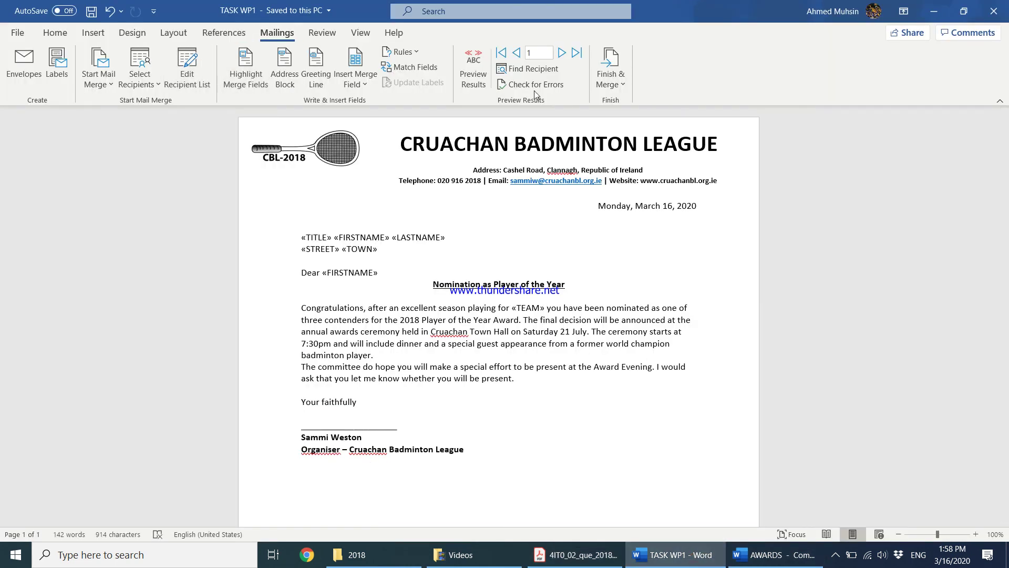
Finish the merge by editing individual documents for all records into a new document
{"action": "left_click", "coordinate": [621, 80]}
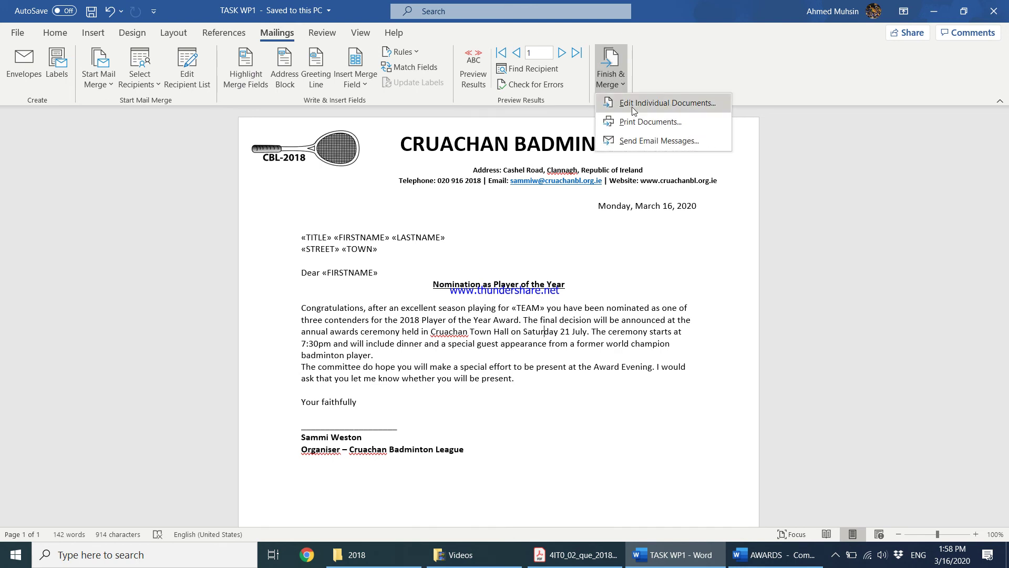
{"action": "left_click", "coordinate": [632, 105]}
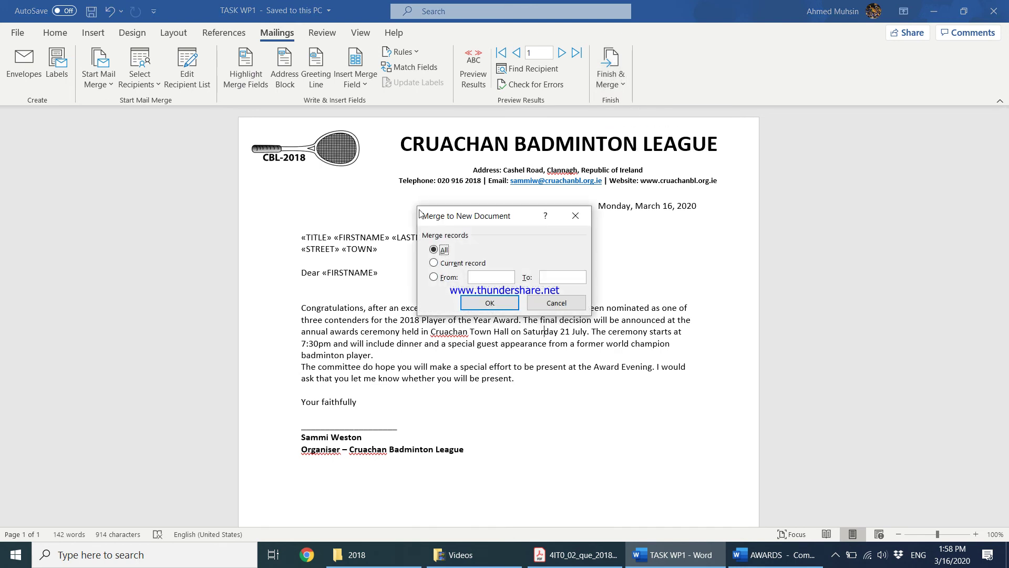
{"action": "left_click", "coordinate": [488, 303]}
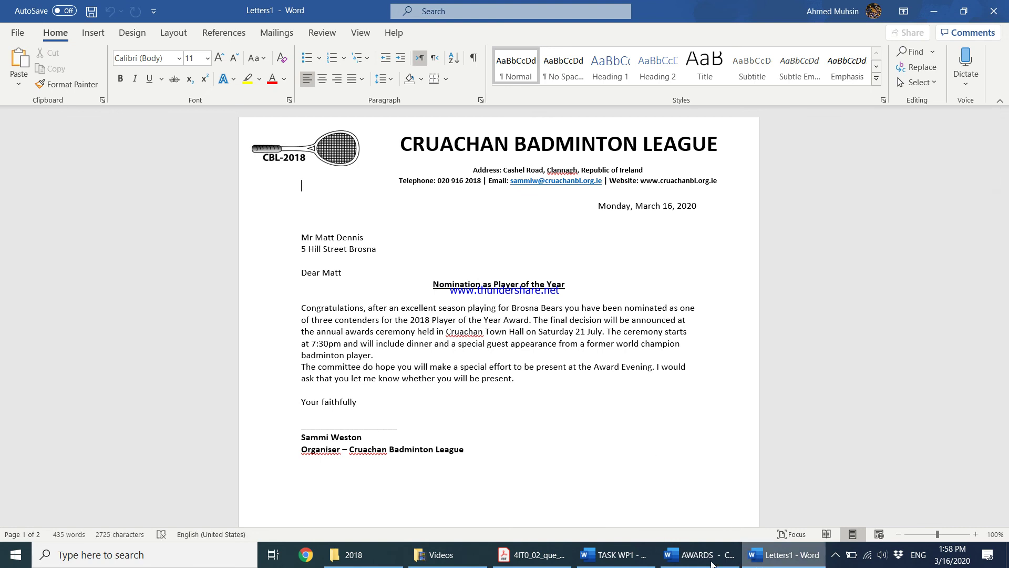
Check the three merged letters in Letters1 against the TASK WP1 template's merge fields
{"action": "left_click", "coordinate": [614, 555]}
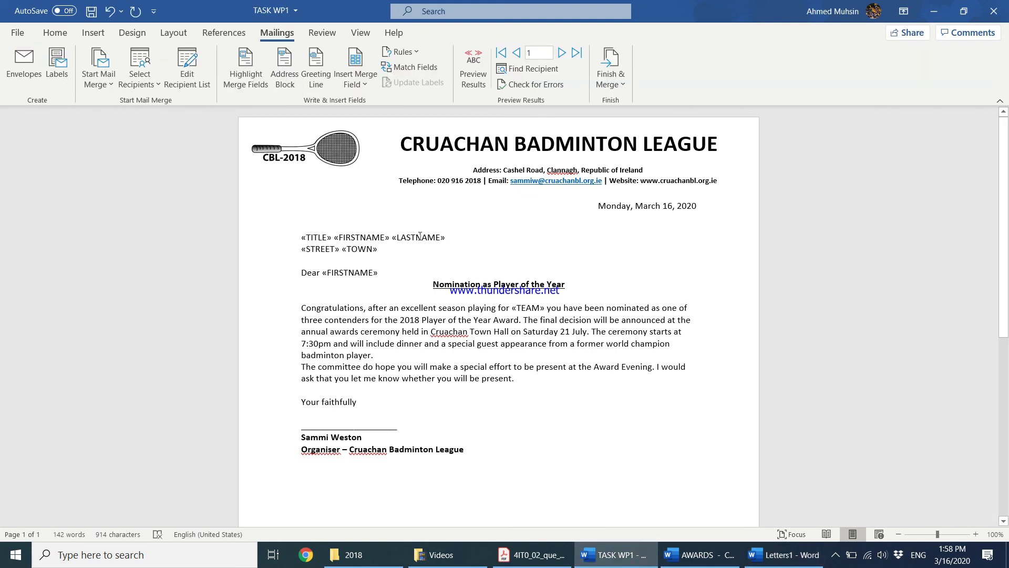
{"action": "left_click", "coordinate": [765, 549]}
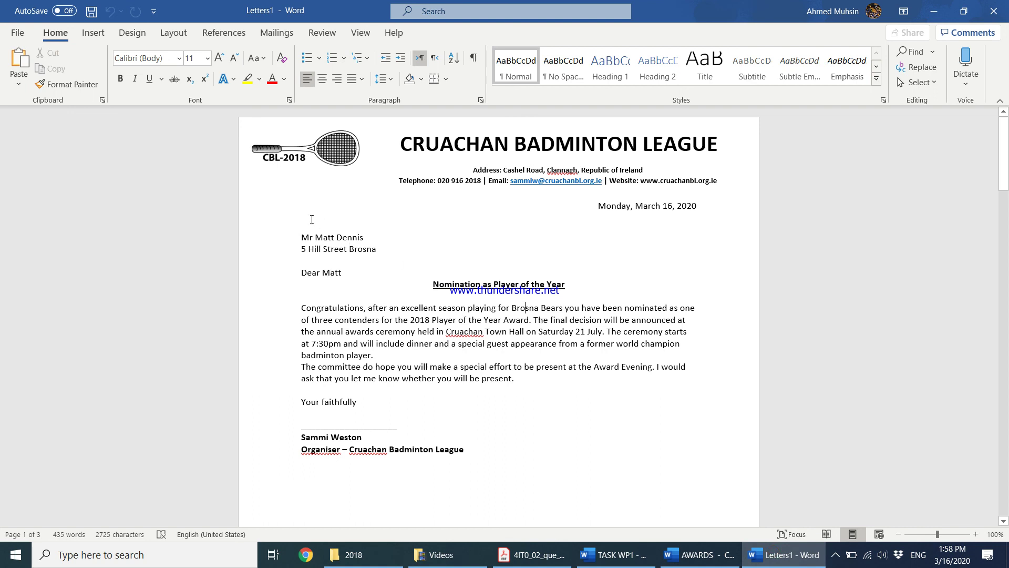
{"action": "scroll", "coordinate": [324, 258], "scroll_direction": "down", "scroll_amount": 20}
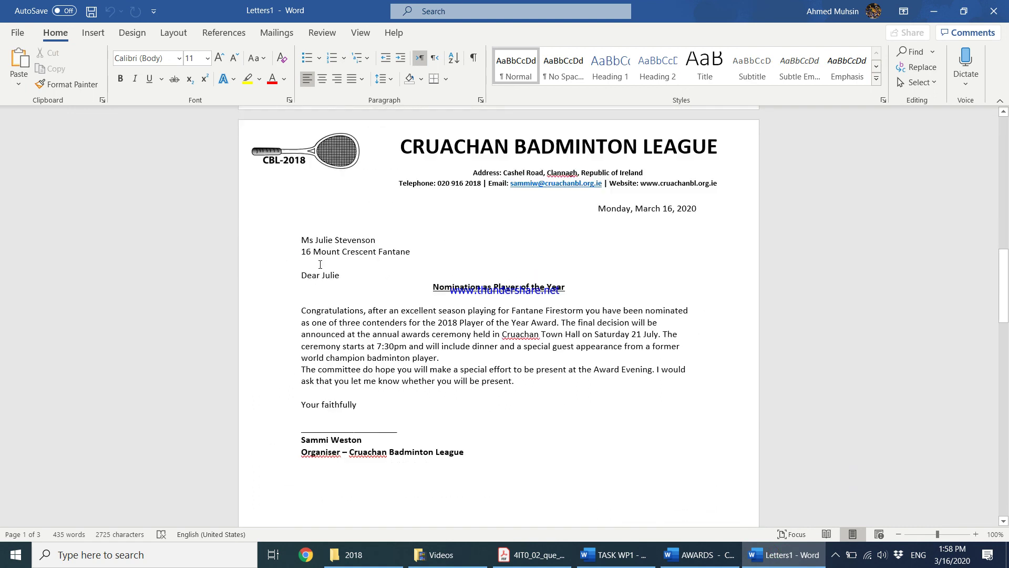
{"action": "scroll", "coordinate": [315, 269], "scroll_direction": "down", "scroll_amount": 20}
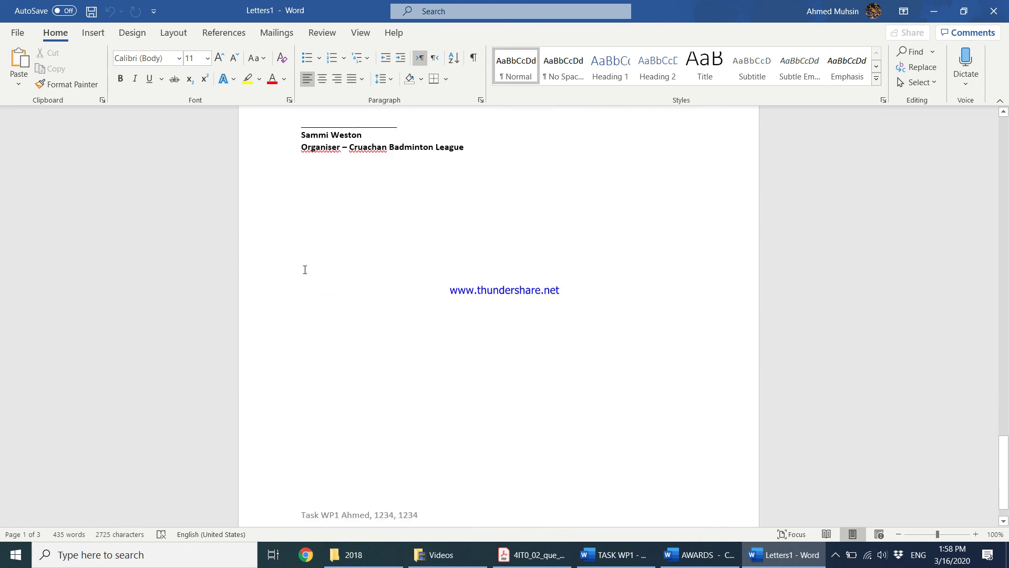
{"action": "scroll", "coordinate": [304, 269], "scroll_direction": "up", "scroll_amount": 20}
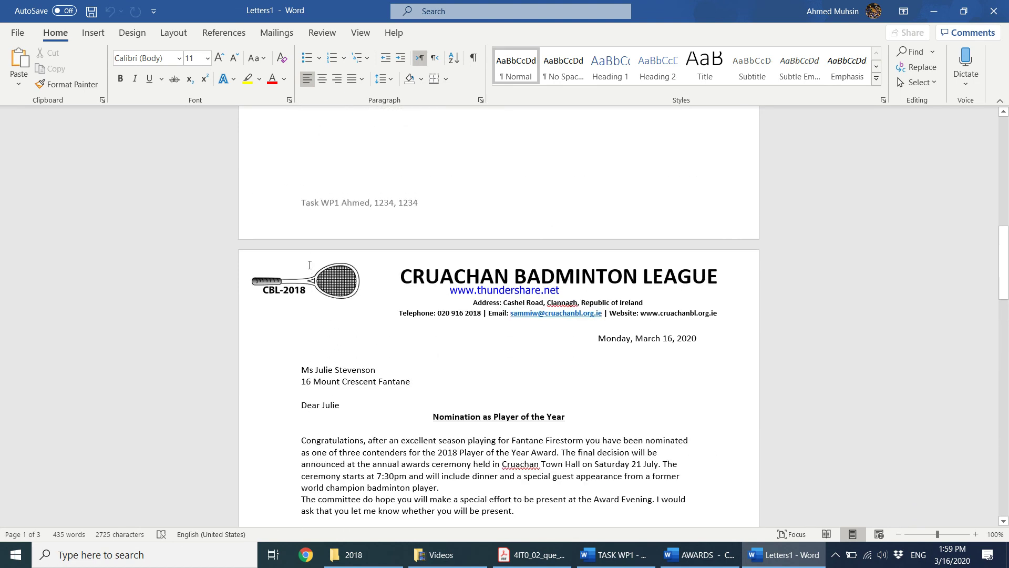
{"action": "scroll", "coordinate": [310, 266], "scroll_direction": "up", "scroll_amount": 3}
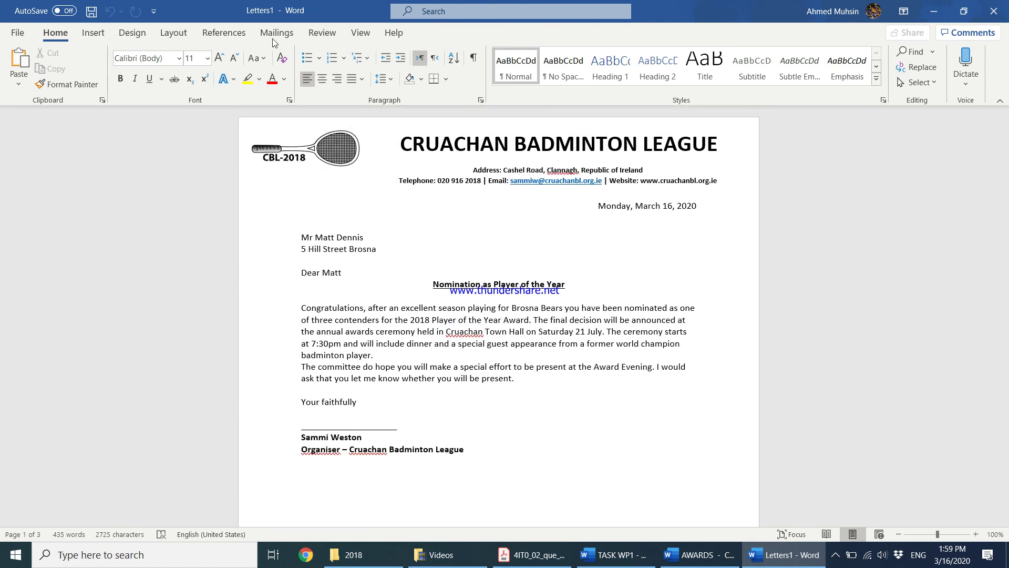
{"action": "left_click", "coordinate": [532, 555]}
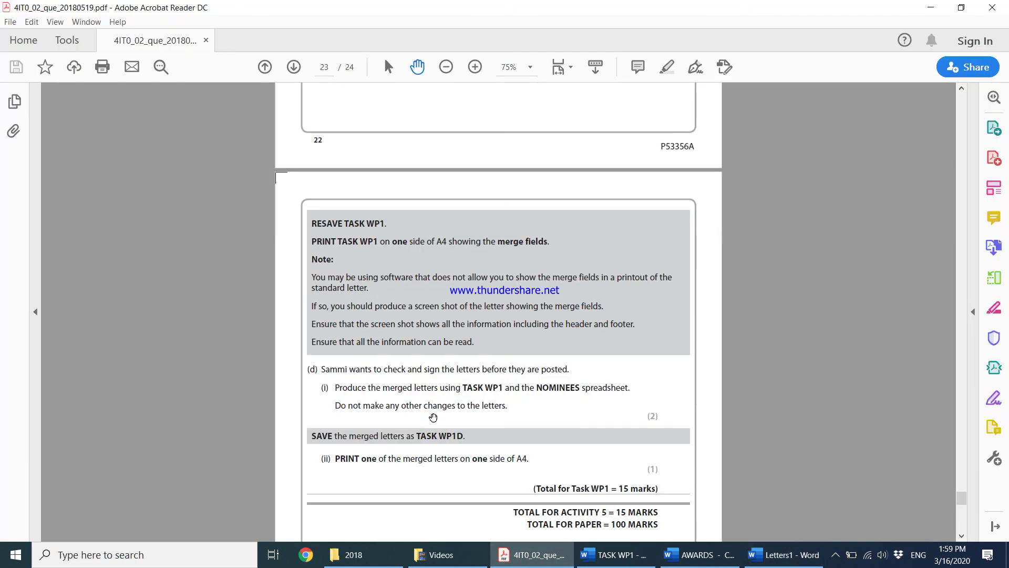
Save Letters1 through More save options as TASK WP1d in Desktop > 2018
{"action": "scroll", "coordinate": [433, 417], "scroll_direction": "down", "scroll_amount": 1}
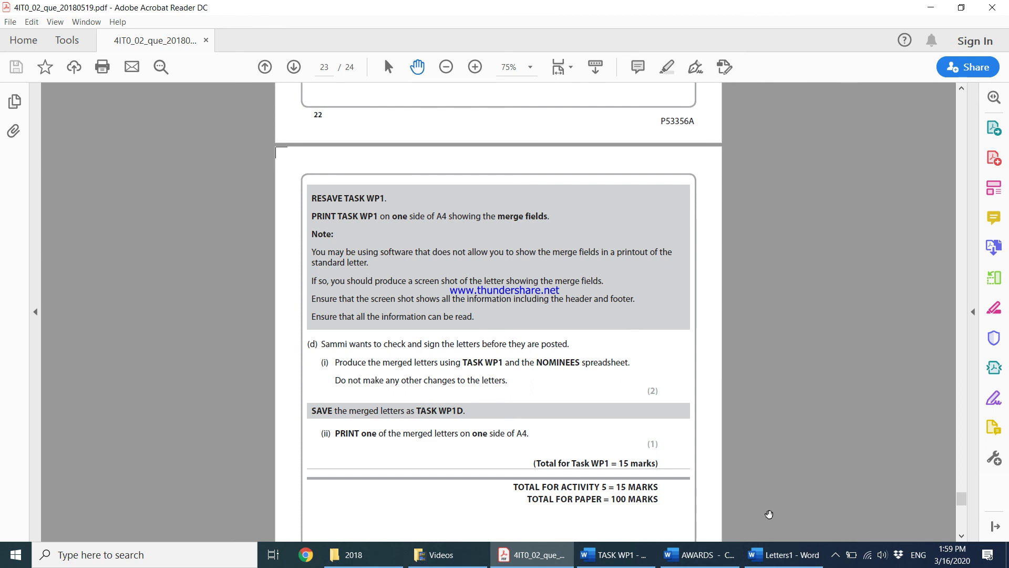
{"action": "left_click", "coordinate": [802, 562]}
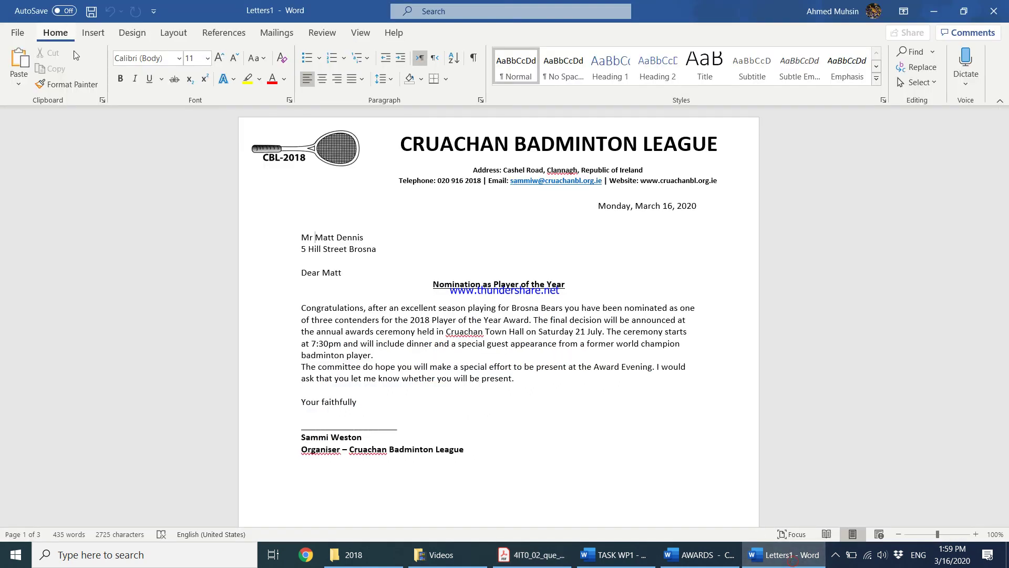
{"action": "left_click", "coordinate": [90, 15]}
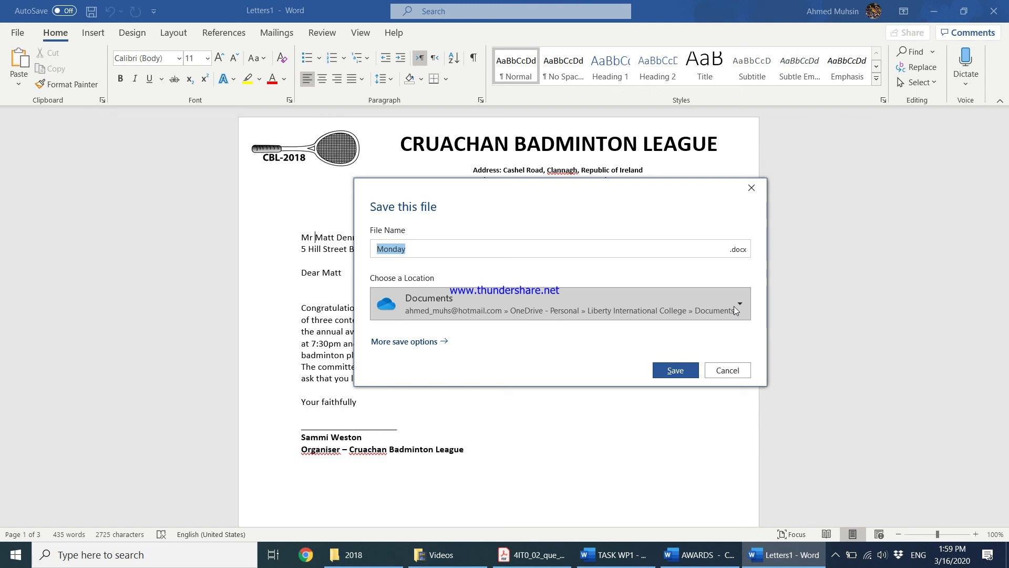
{"action": "left_click", "coordinate": [384, 342]}
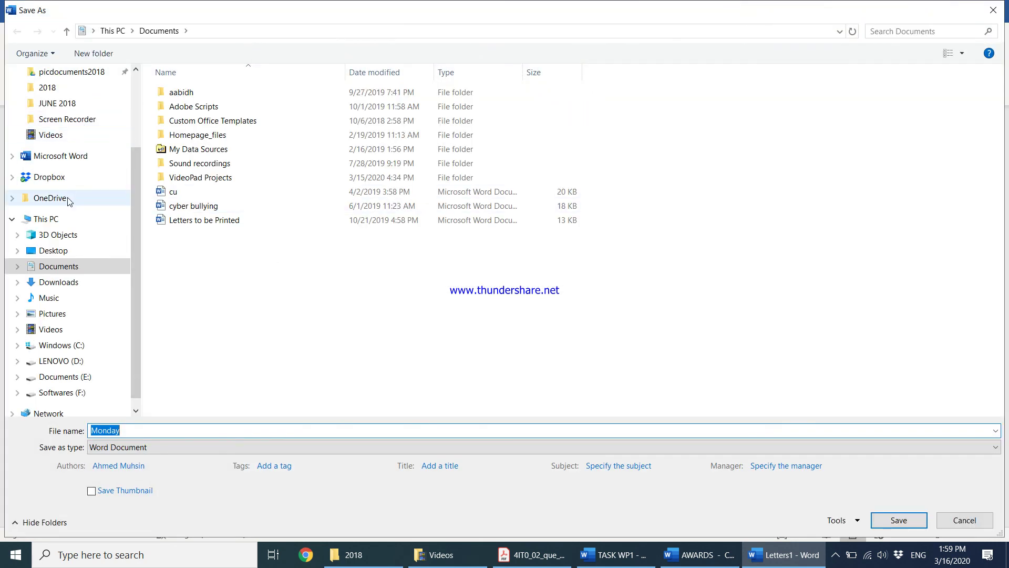
{"action": "left_click", "coordinate": [105, 251]}
{"action": "double_click", "coordinate": [194, 95]}
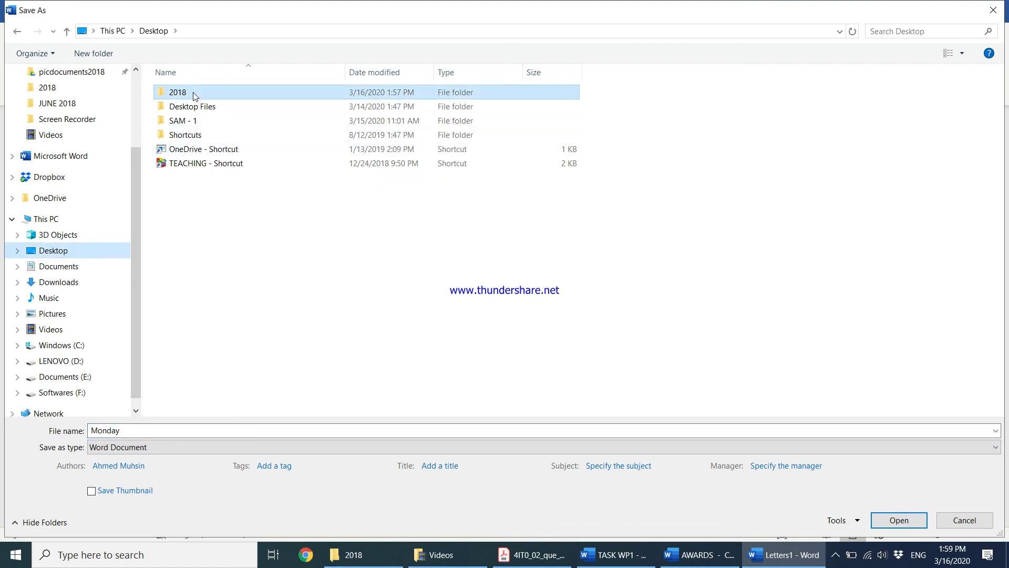
{"action": "double_click", "coordinate": [175, 430]}
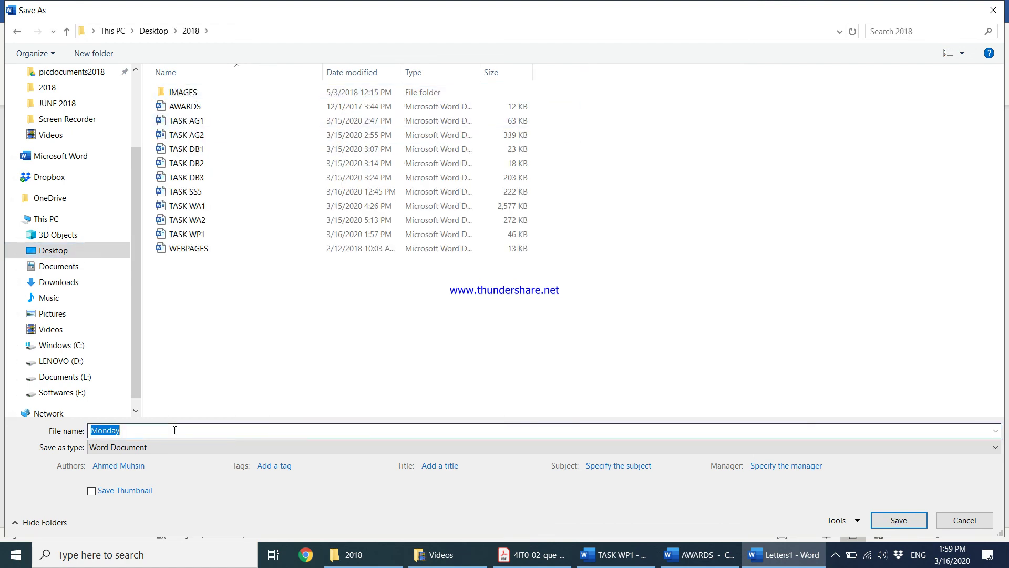
{"action": "type", "text": "TASK "}
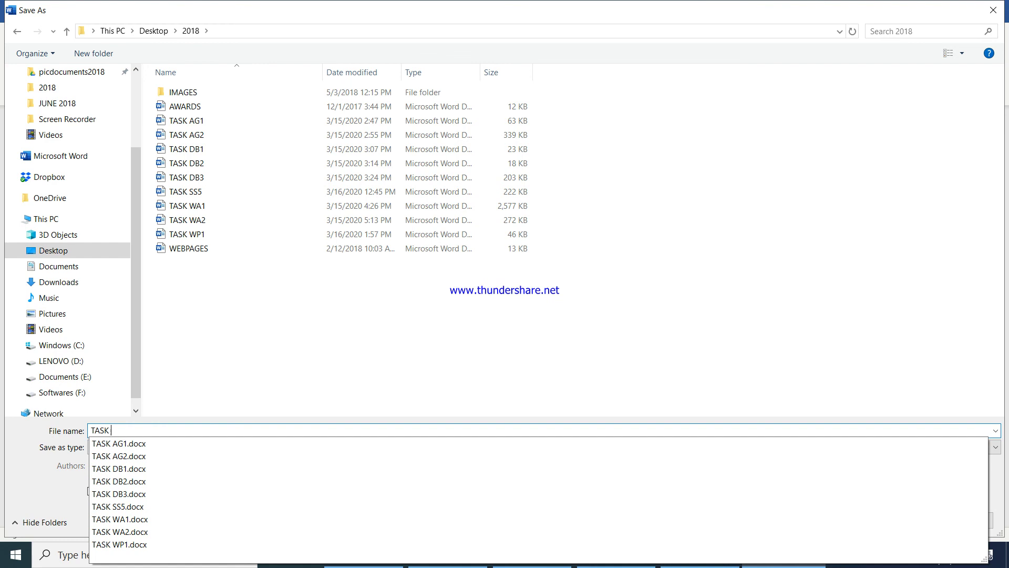
{"action": "type", "text": "WP1d"}
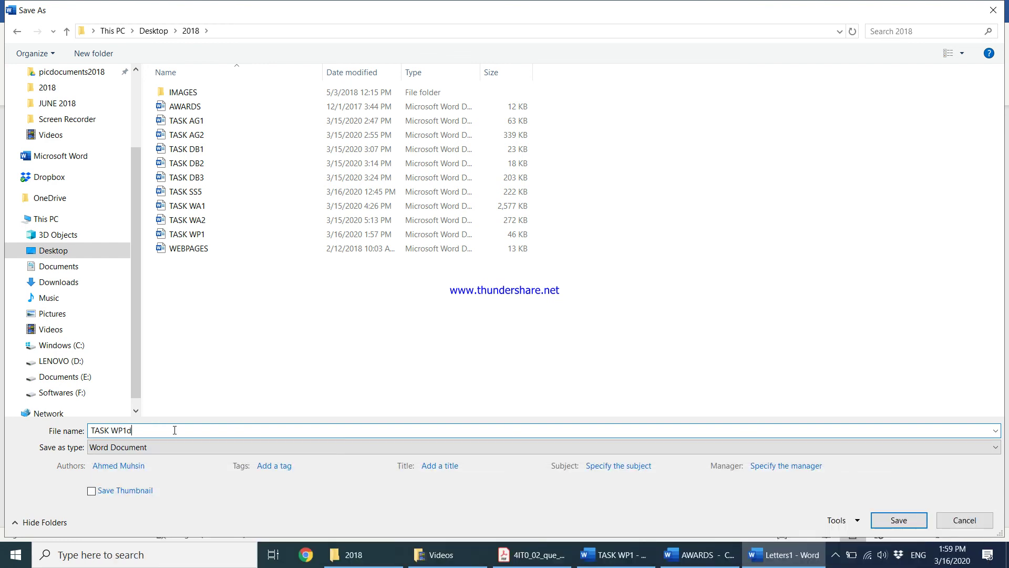
{"action": "key", "text": "Return"}
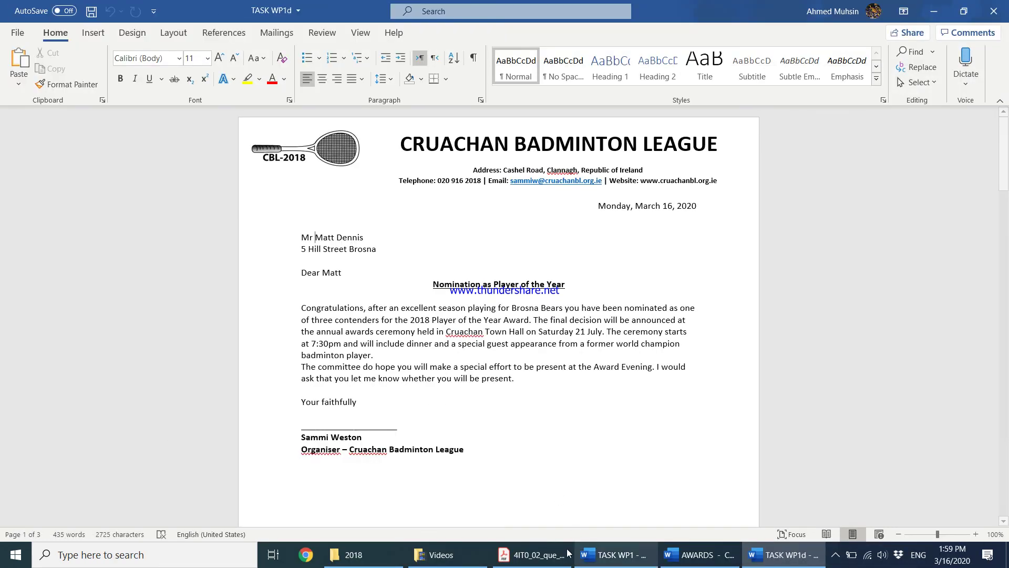
{"action": "left_click", "coordinate": [547, 555]}
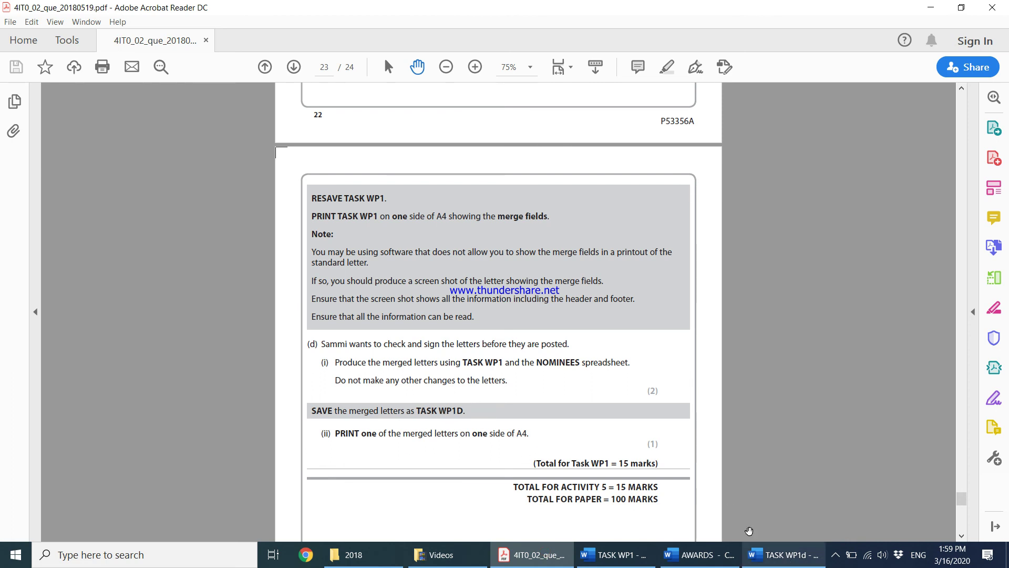
Change TASK WP1d's print range from Print All Pages to Print Current Page
{"action": "scroll", "coordinate": [657, 440], "scroll_direction": "down", "scroll_amount": 2}
{"action": "left_click", "coordinate": [765, 555]}
{"action": "left_click", "coordinate": [555, 384]}
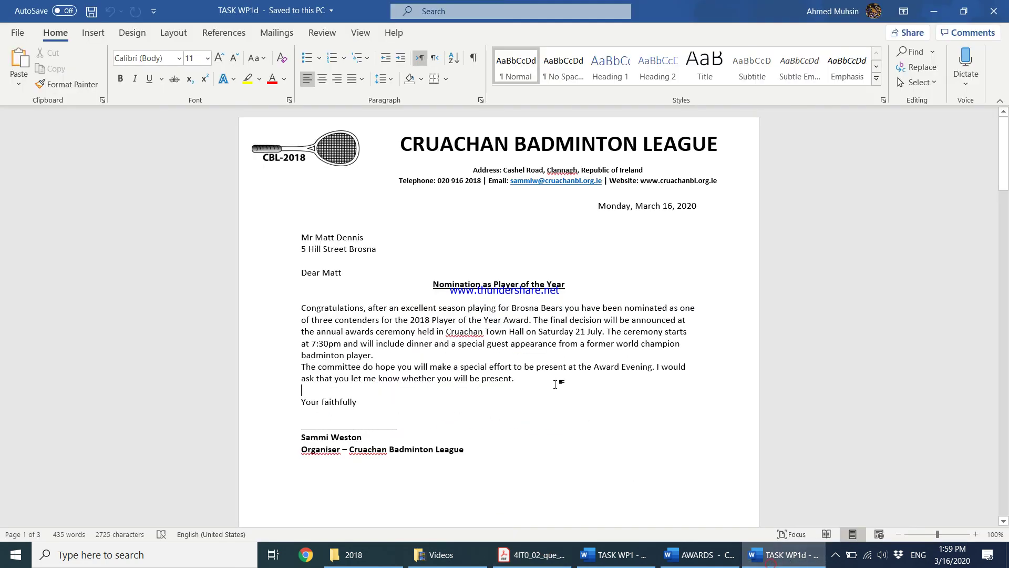
{"action": "key", "text": "ctrl+p"}
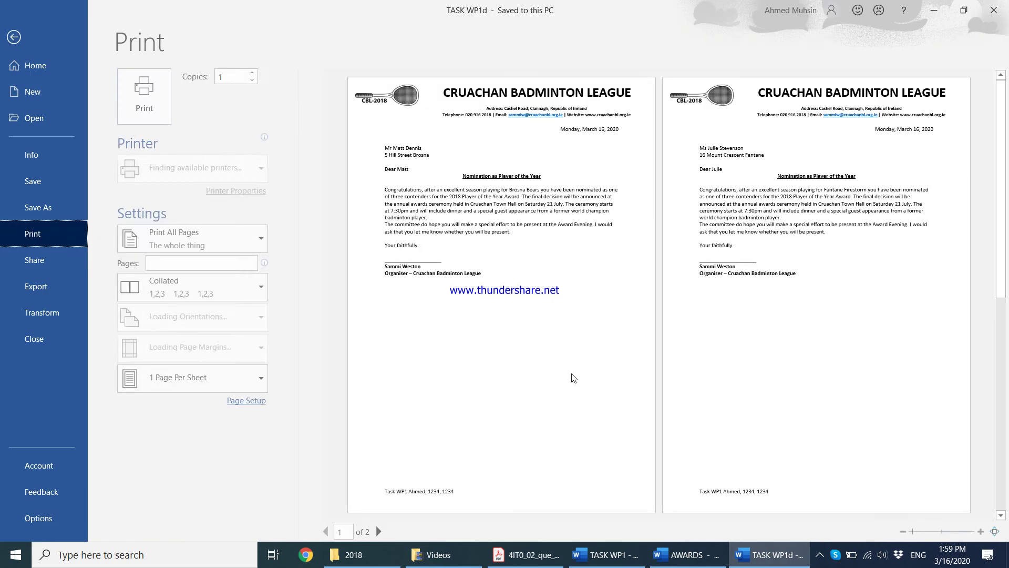
{"action": "left_click", "coordinate": [202, 241]}
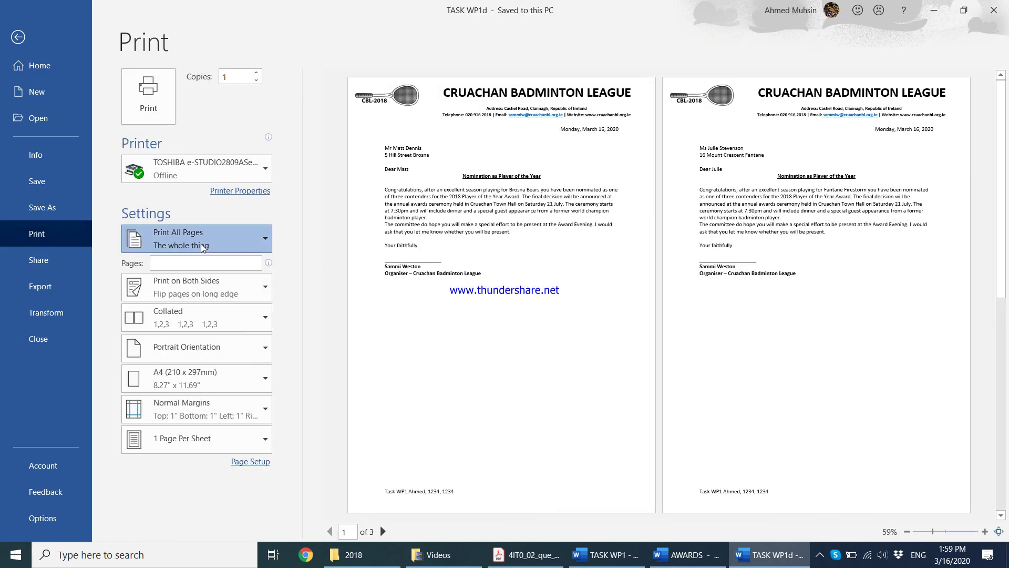
{"action": "key", "text": "Escape"}
{"action": "key", "text": "Down"}
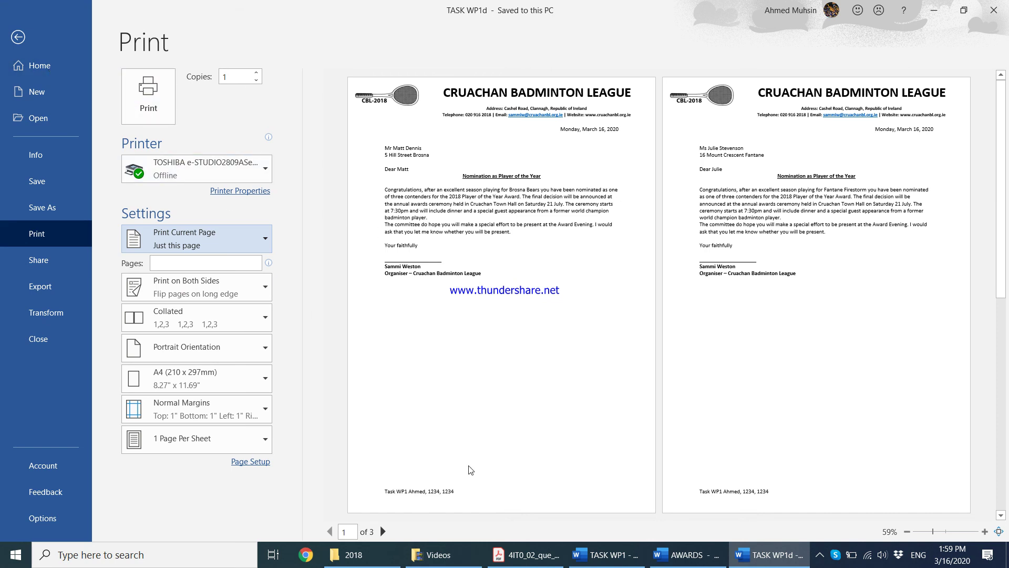
{"action": "left_click", "coordinate": [520, 554]}
Scroll the exam paper back from page 23 to blank page 21 before Activity 5
{"action": "scroll", "coordinate": [431, 269], "scroll_direction": "down", "scroll_amount": 5}
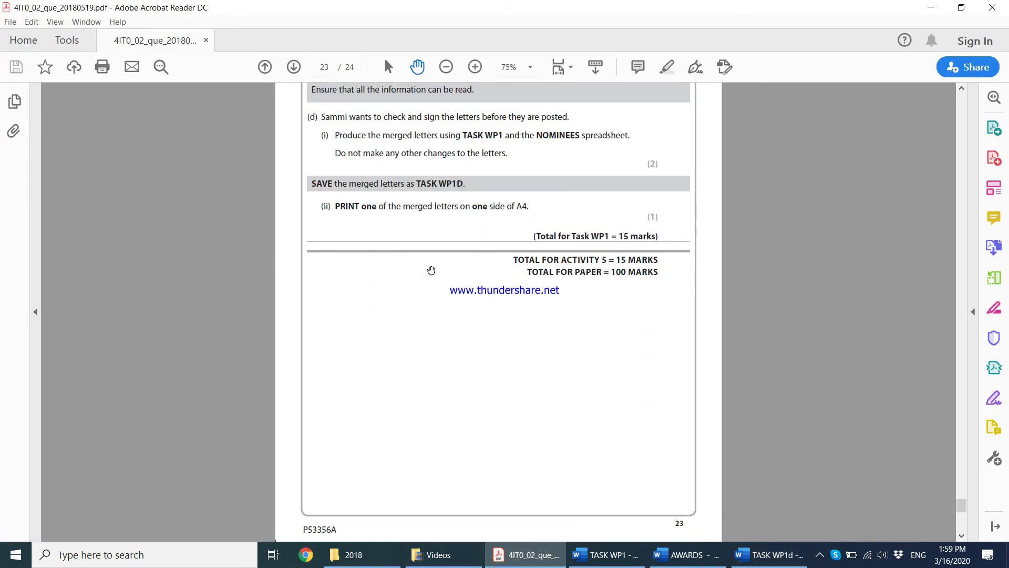
{"action": "scroll", "coordinate": [430, 272], "scroll_direction": "down", "scroll_amount": 5}
{"action": "scroll", "coordinate": [430, 273], "scroll_direction": "up", "scroll_amount": 10}
{"action": "scroll", "coordinate": [430, 273], "scroll_direction": "up", "scroll_amount": 6}
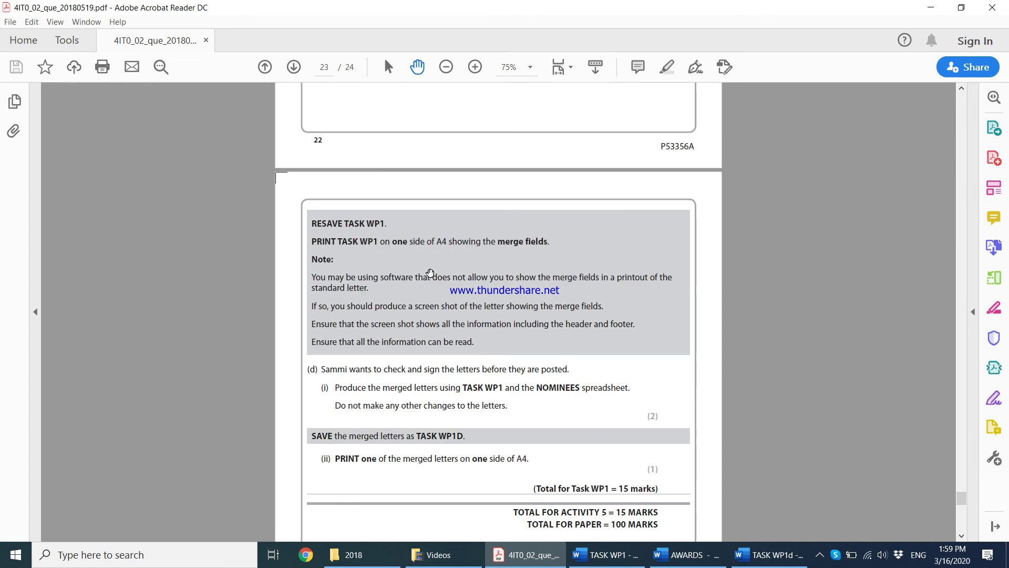
{"action": "scroll", "coordinate": [429, 273], "scroll_direction": "down", "scroll_amount": 10}
{"action": "scroll", "coordinate": [428, 273], "scroll_direction": "up", "scroll_amount": 20}
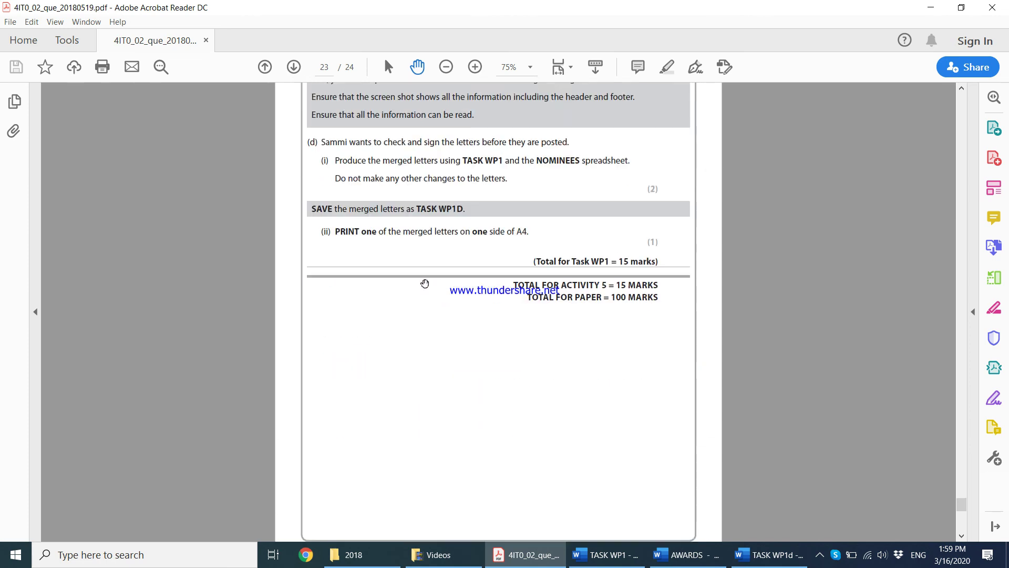
{"action": "scroll", "coordinate": [417, 285], "scroll_direction": "up", "scroll_amount": 9}
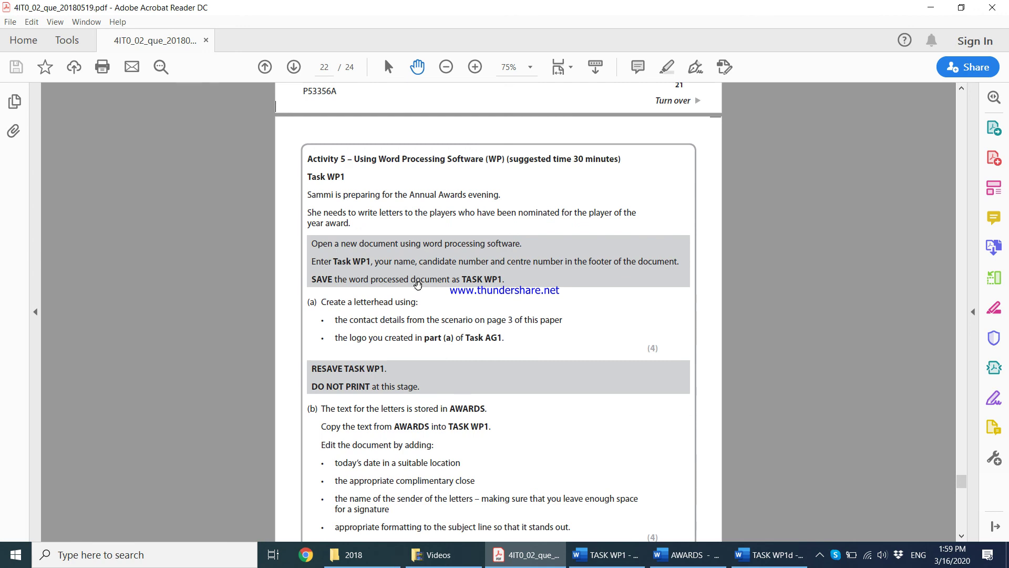
{"action": "scroll", "coordinate": [418, 285], "scroll_direction": "up", "scroll_amount": 4}
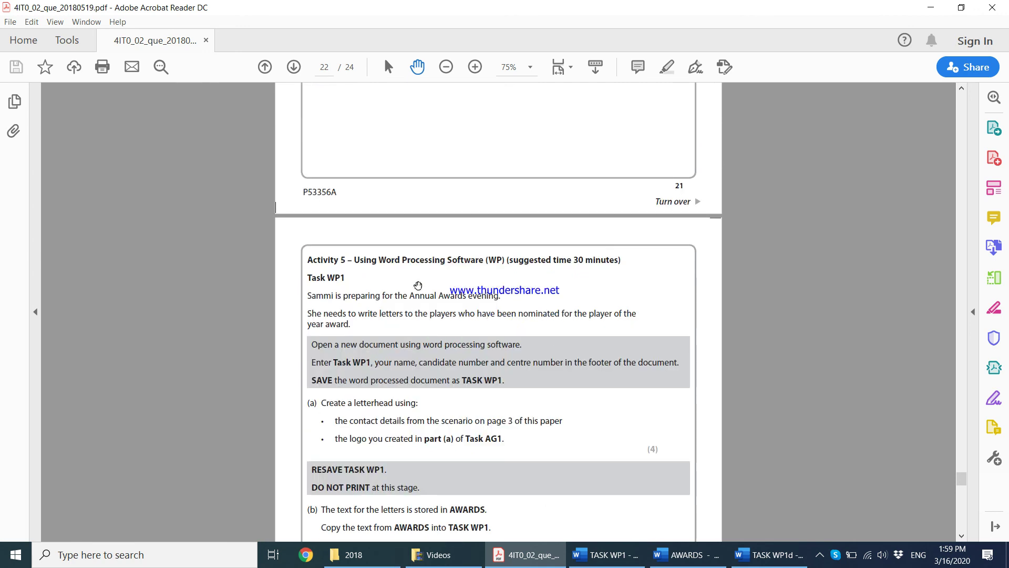
{"action": "scroll", "coordinate": [418, 285], "scroll_direction": "up", "scroll_amount": 14}
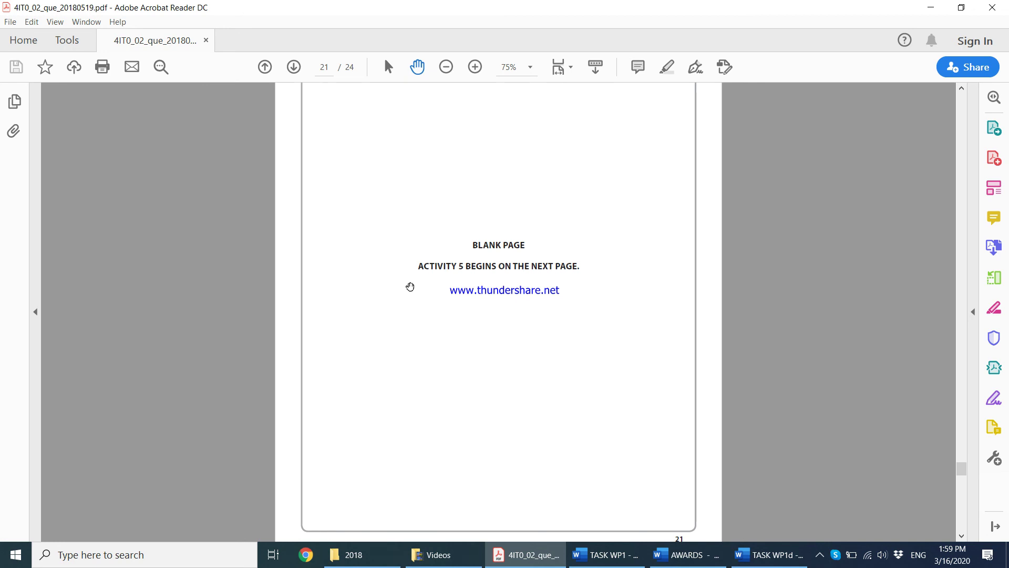
{"action": "scroll", "coordinate": [410, 286], "scroll_direction": "up", "scroll_amount": 4}
{"action": "scroll", "coordinate": [418, 347], "scroll_direction": "down", "scroll_amount": 6}
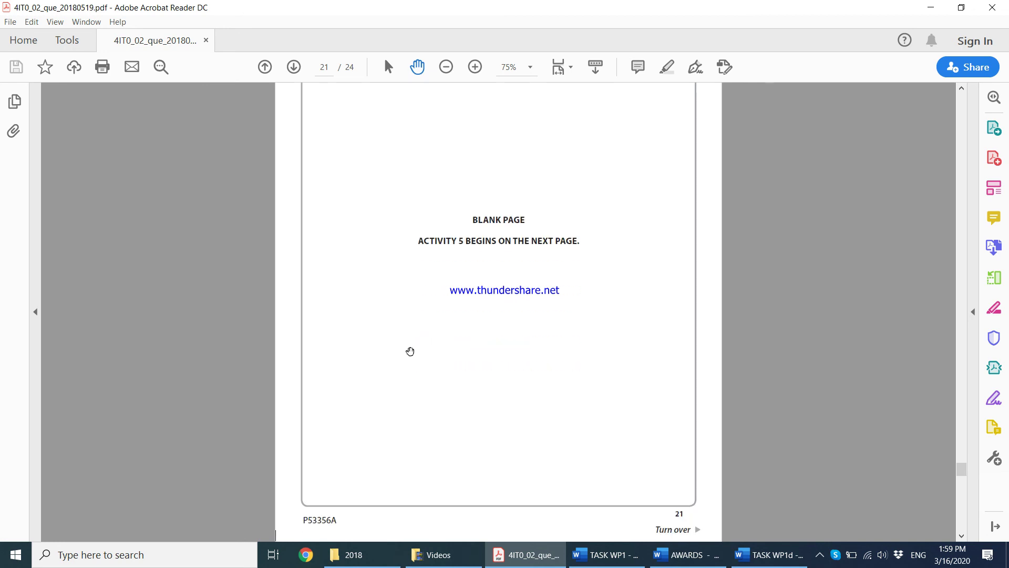